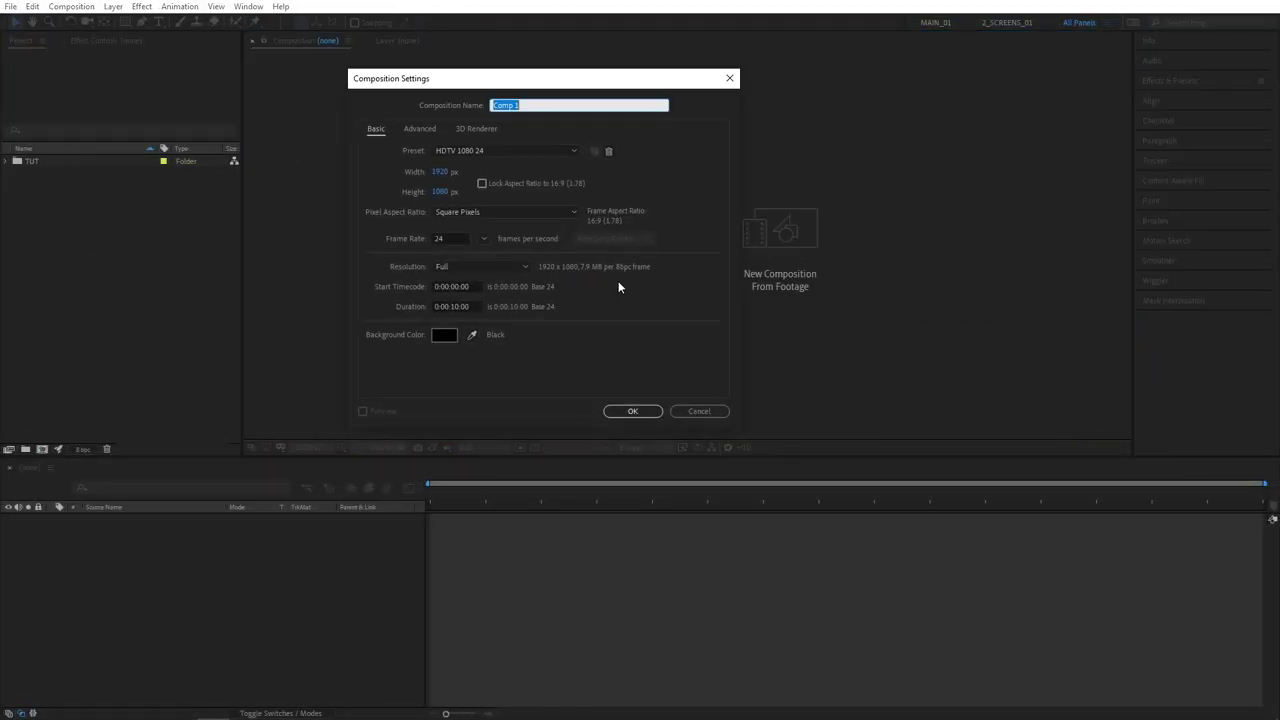
Create a new 1920×1080 composition at 24 fps
{"action": "left_click", "coordinate": [484, 239]}
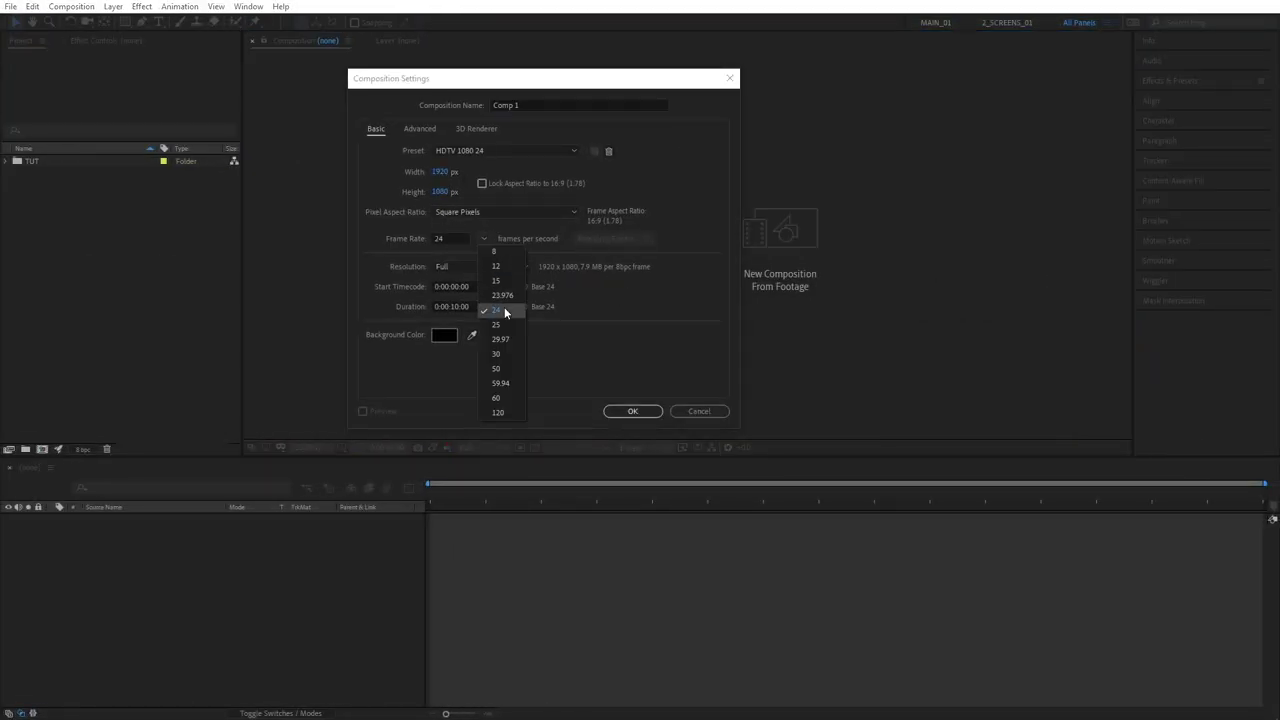
{"action": "left_click", "coordinate": [501, 312]}
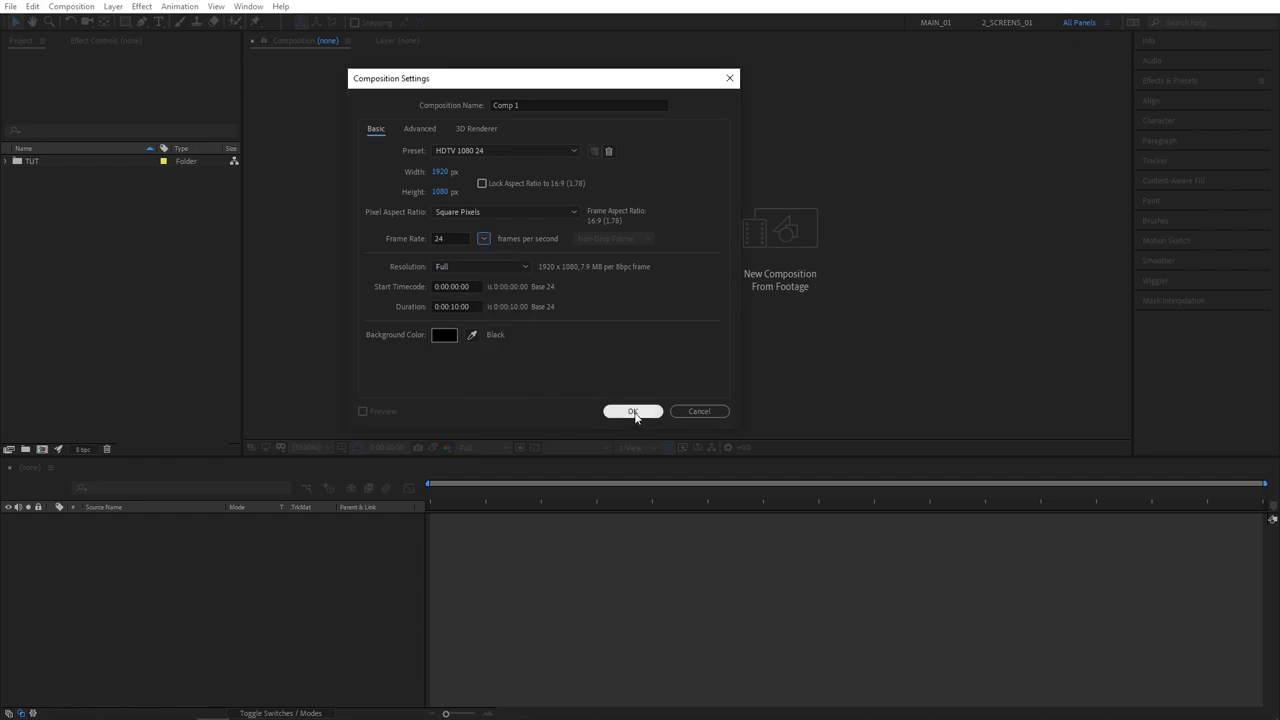
{"action": "left_click", "coordinate": [633, 412]}
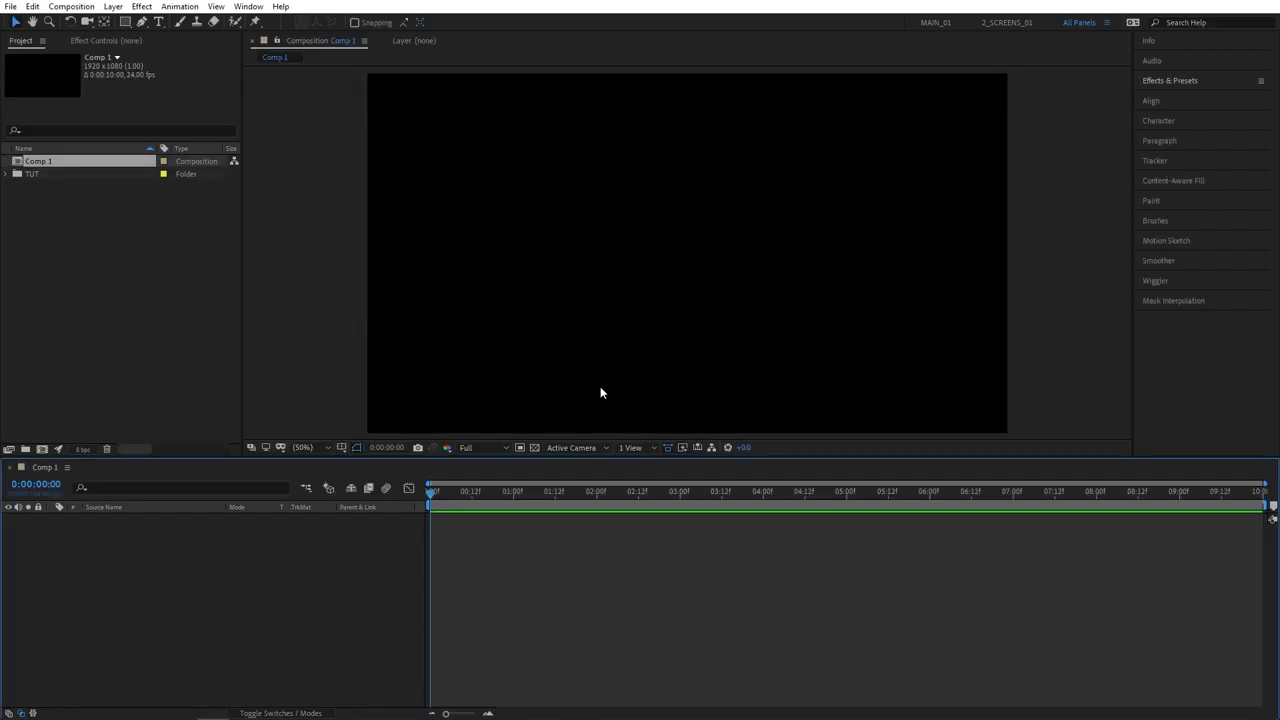
Add the HP logo image from the TUT folder to Comp 1 and scale it down
{"action": "left_click", "coordinate": [55, 216]}
{"action": "left_click", "coordinate": [6, 174]}
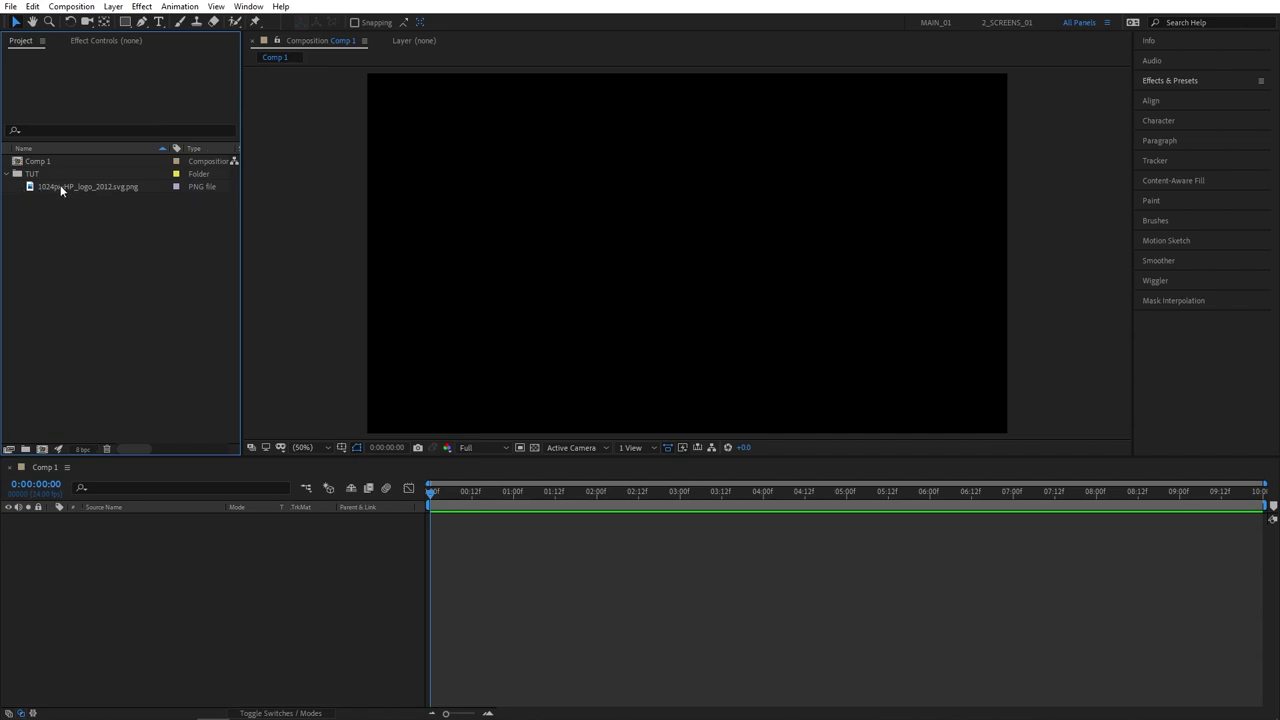
{"action": "left_click_drag", "start_coordinate": [60, 187], "coordinate": [76, 574]}
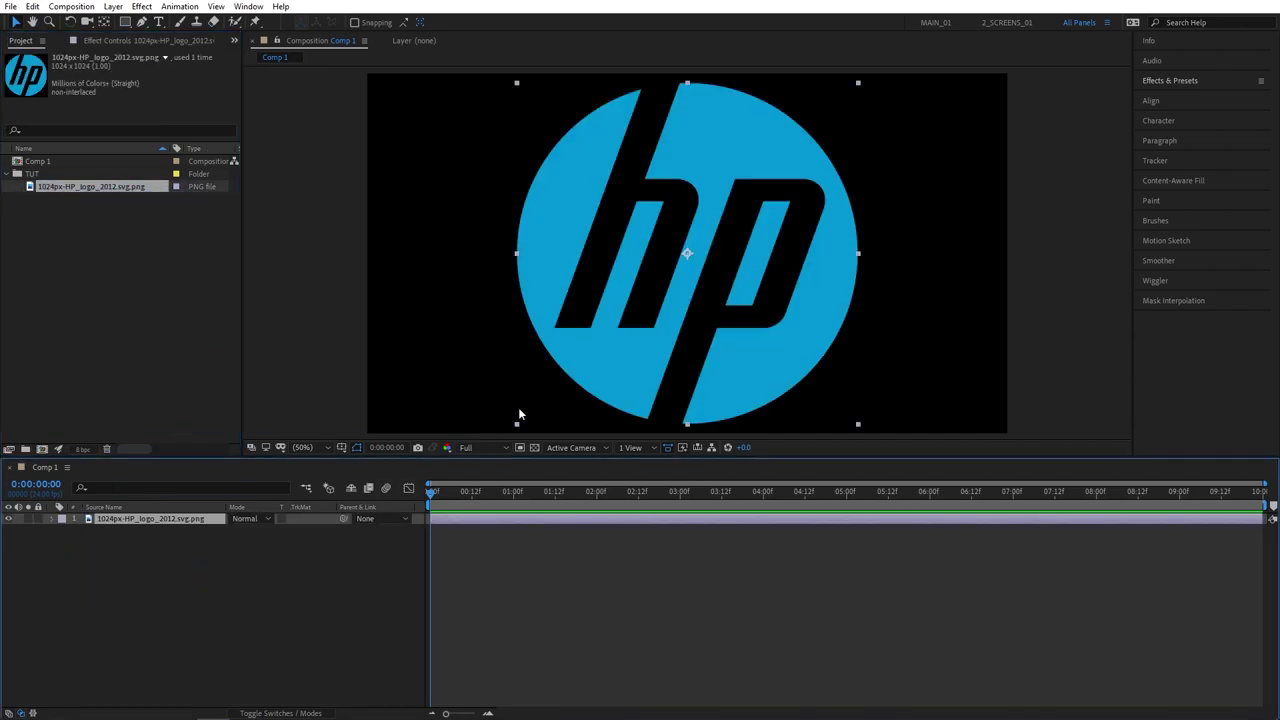
{"action": "left_click_drag", "start_coordinate": [853, 87], "coordinate": [766, 166]}
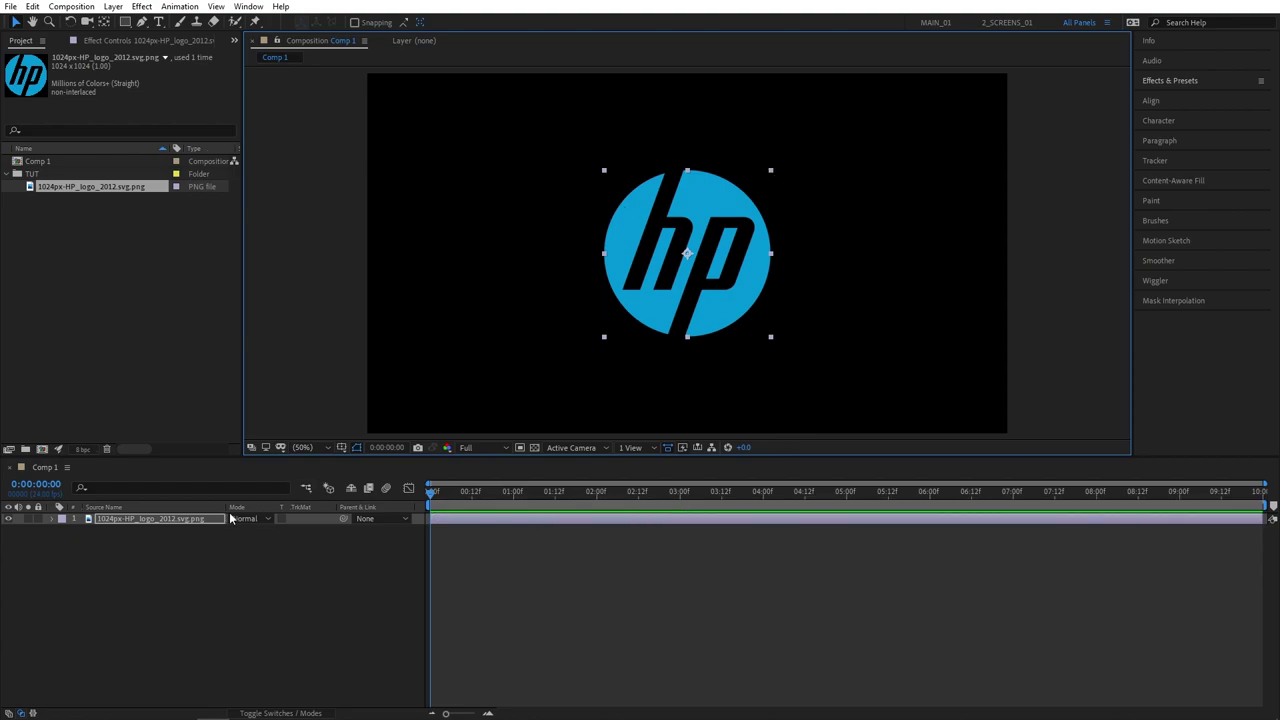
Pre-compose the logo layer as 'Logo', moving all attributes into it
{"action": "right_click", "coordinate": [169, 522]}
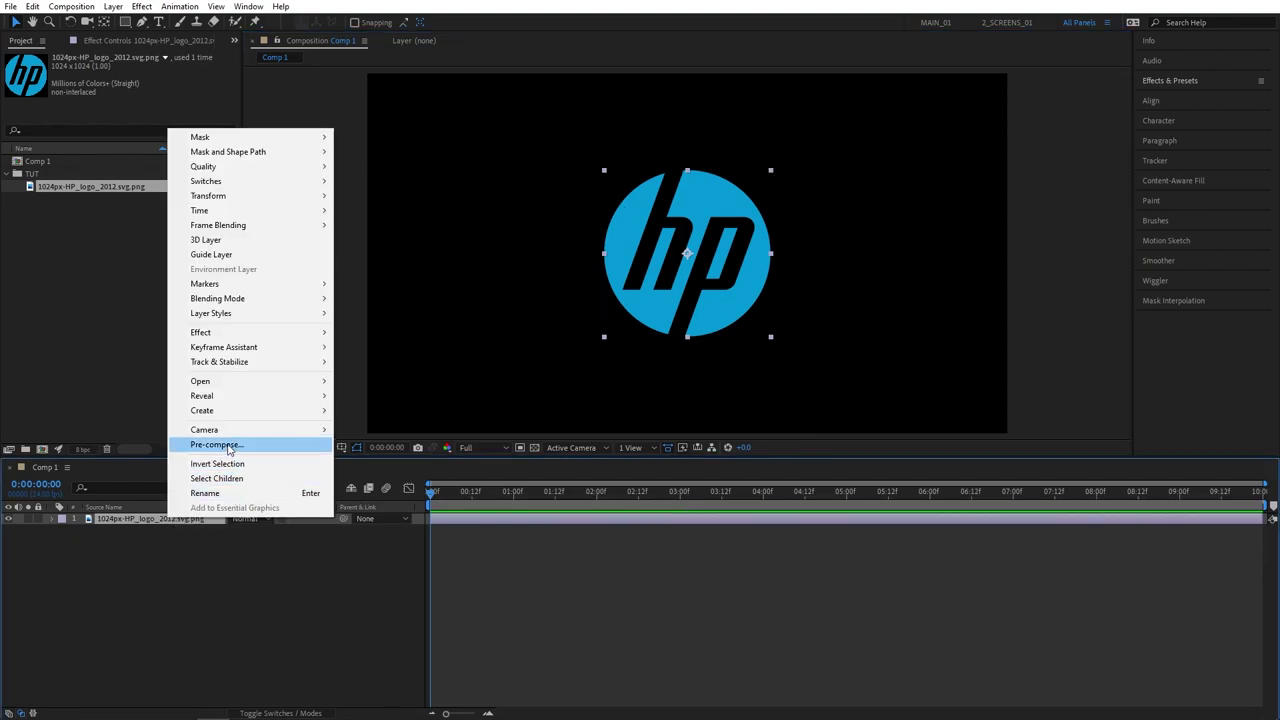
{"action": "left_click", "coordinate": [227, 447]}
{"action": "type", "text": "Logo"}
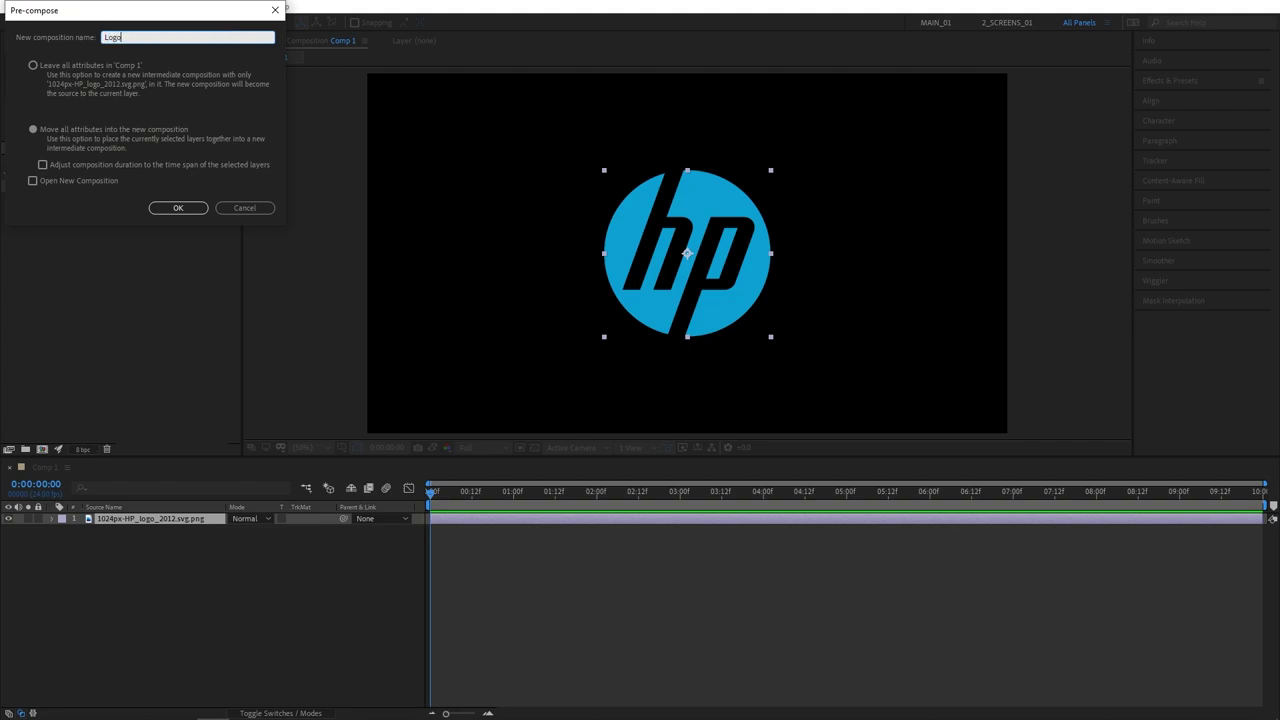
{"action": "left_click", "coordinate": [33, 129]}
{"action": "left_click", "coordinate": [178, 207]}
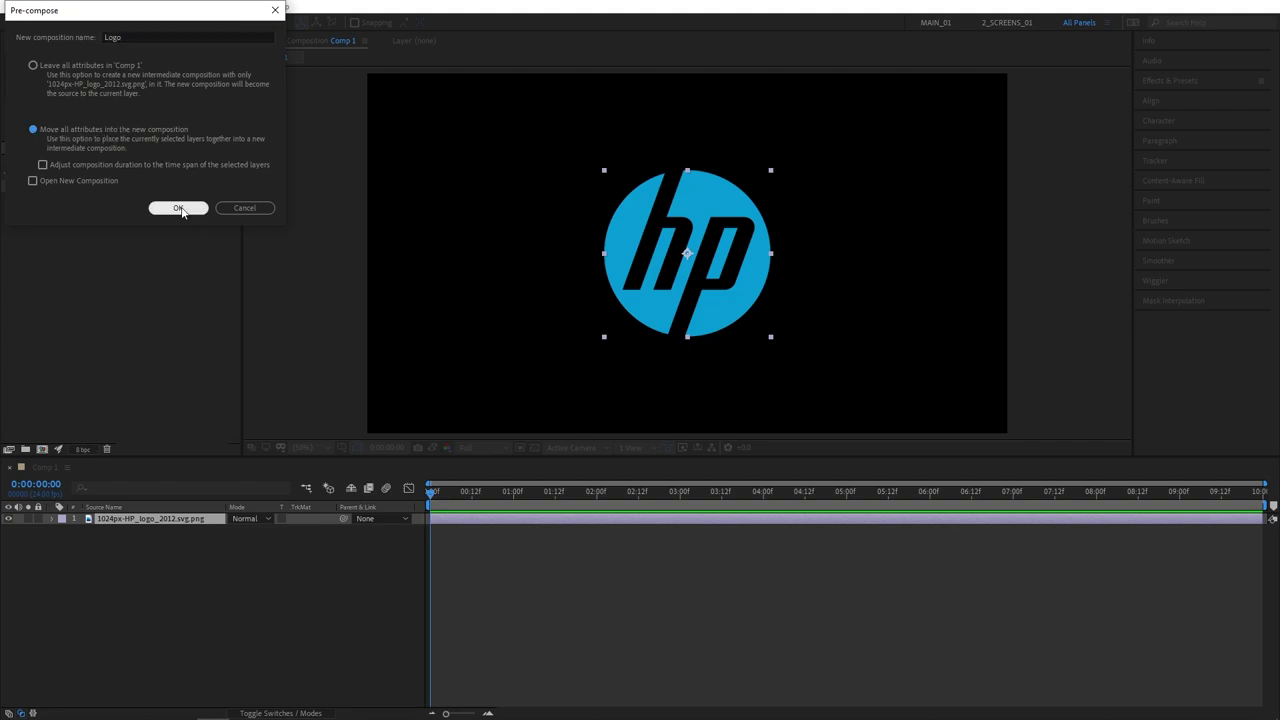
Apply Vegas to the Logo layer with the Transparent blend mode
{"action": "left_click", "coordinate": [1179, 81]}
{"action": "left_click", "coordinate": [1200, 98]}
{"action": "type", "text": "vegas"}
{"action": "left_click_drag", "start_coordinate": [1180, 123], "coordinate": [118, 517]}
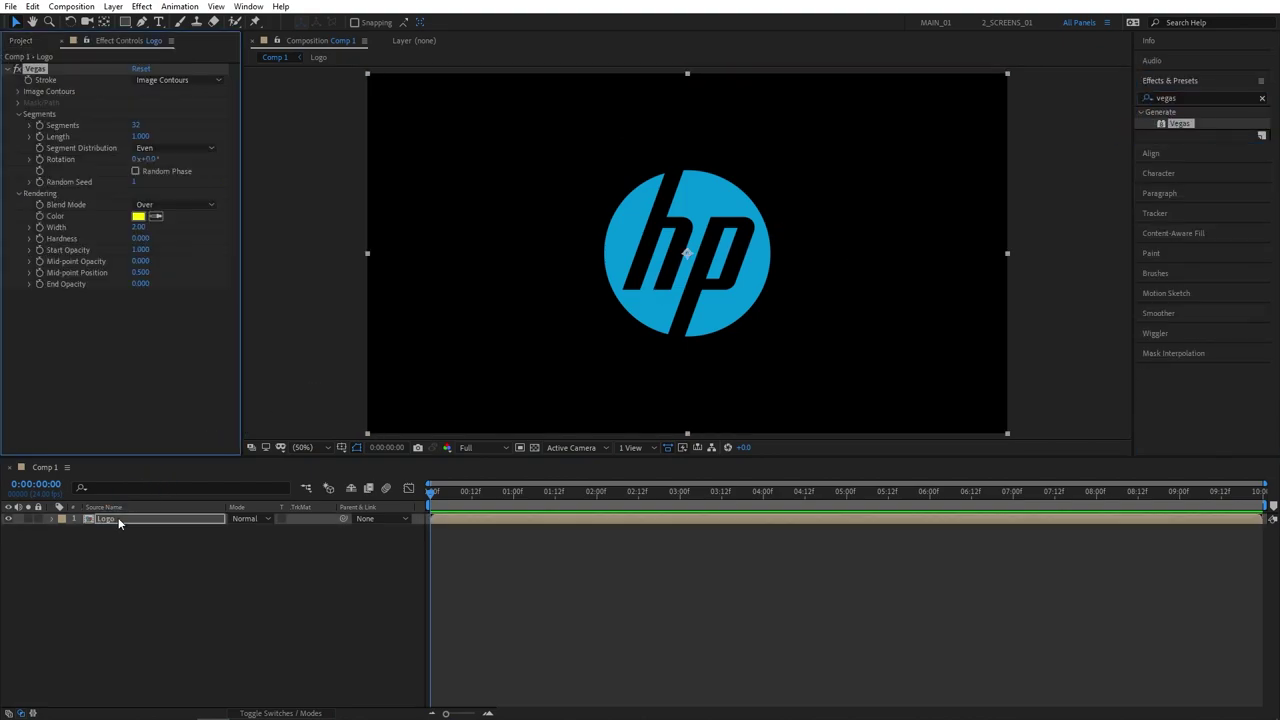
{"action": "left_click", "coordinate": [148, 205]}
{"action": "left_click", "coordinate": [173, 216]}
Set Vegas to 1 segment and lower the Image Contours threshold to trace the outline
{"action": "left_click", "coordinate": [138, 125]}
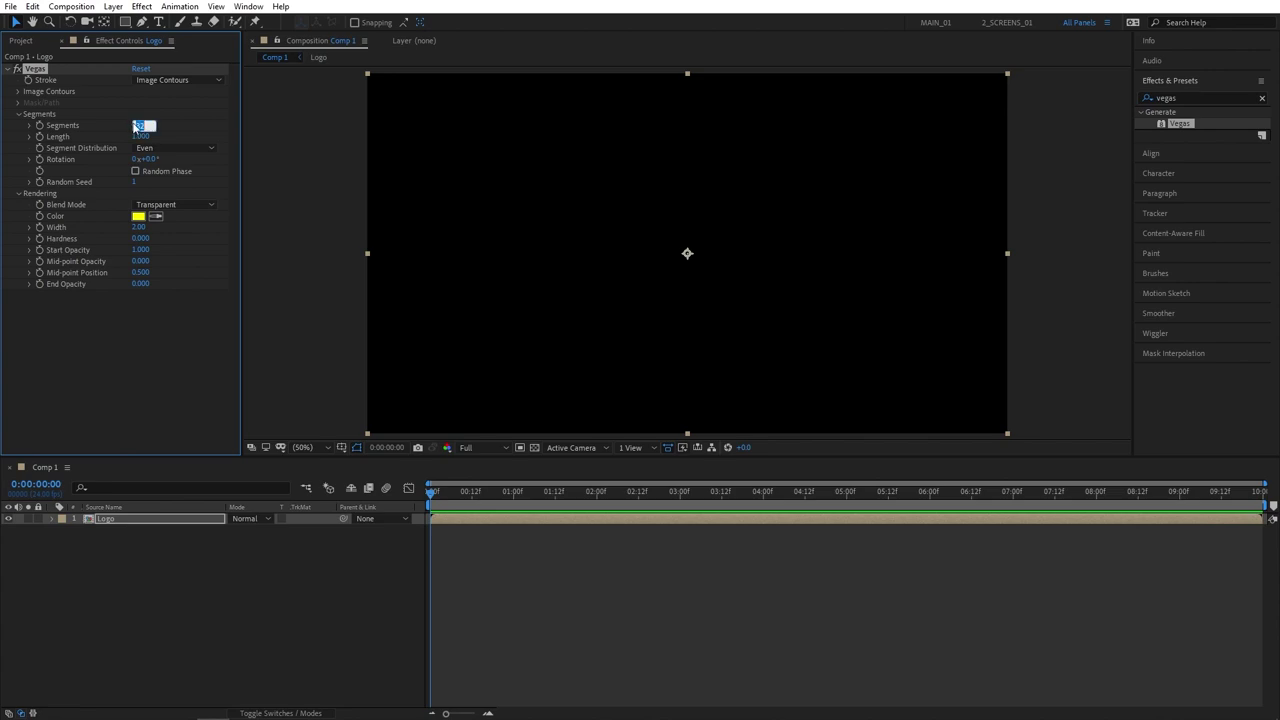
{"action": "type", "text": "1"}
{"action": "key", "text": "Return"}
{"action": "left_click", "coordinate": [485, 457]}
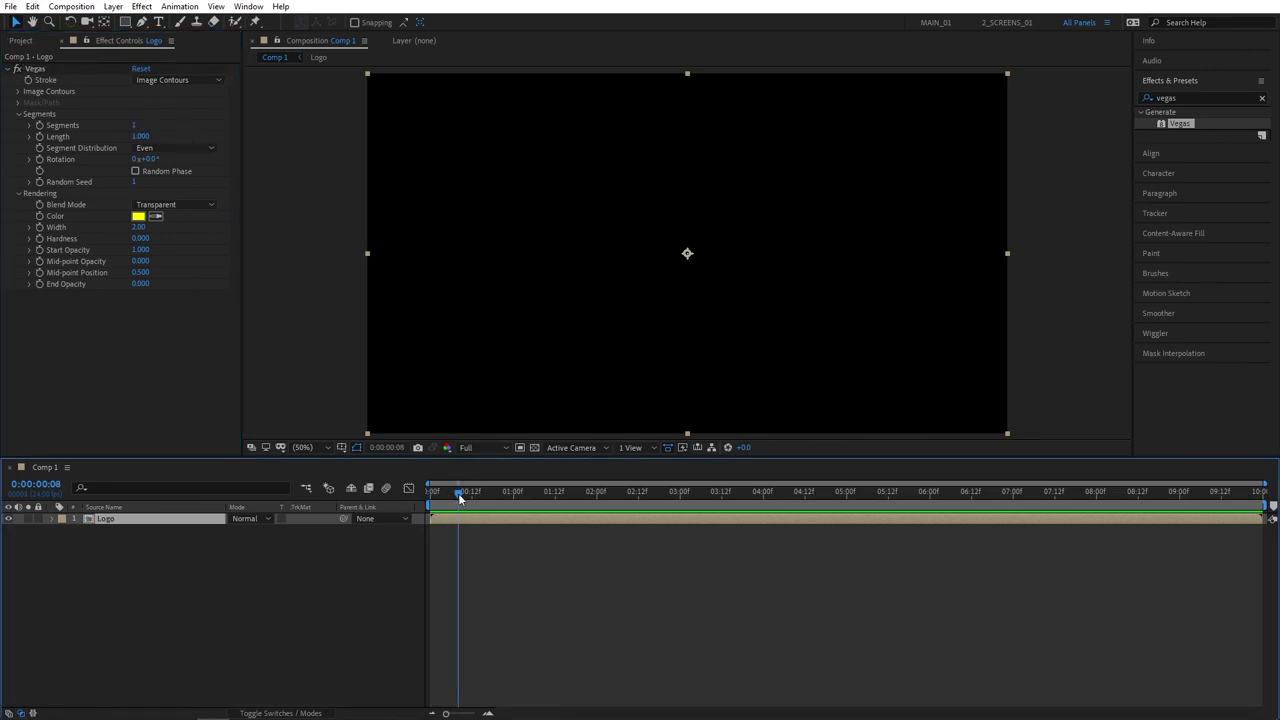
{"action": "key", "text": "space"}
{"action": "left_click", "coordinate": [18, 91]}
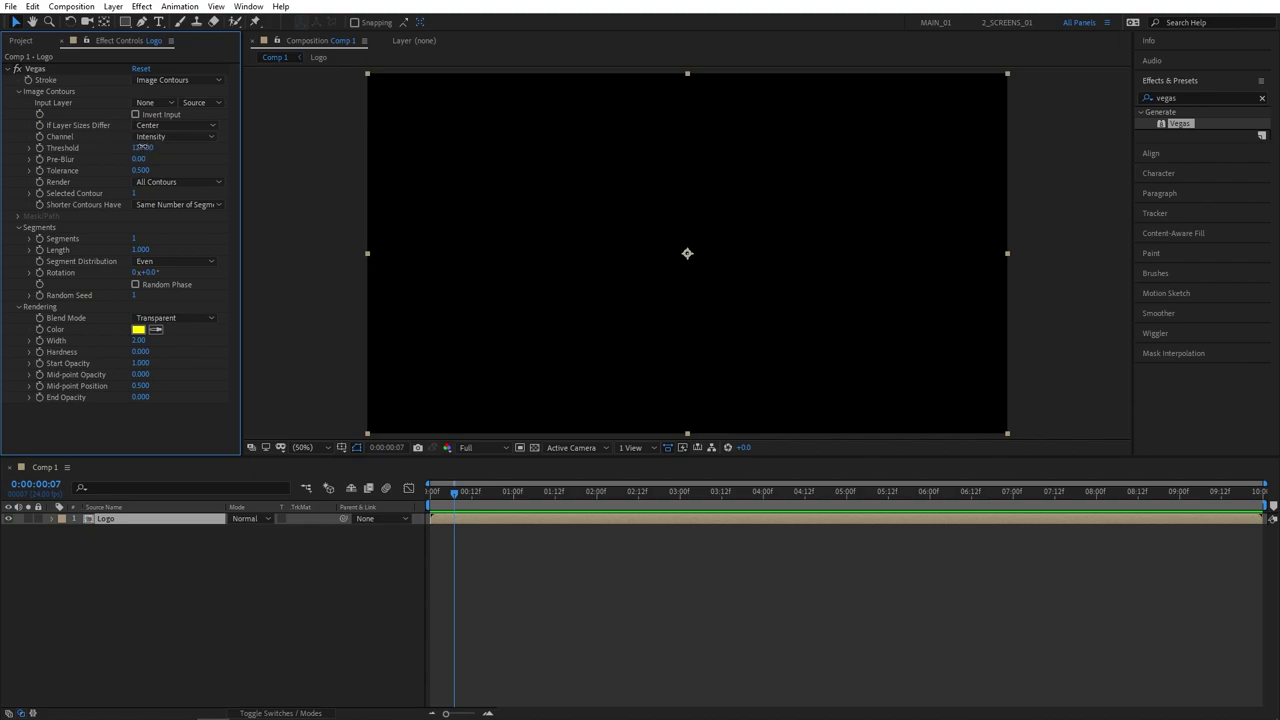
{"action": "left_click_drag", "start_coordinate": [141, 146], "coordinate": [136, 147]}
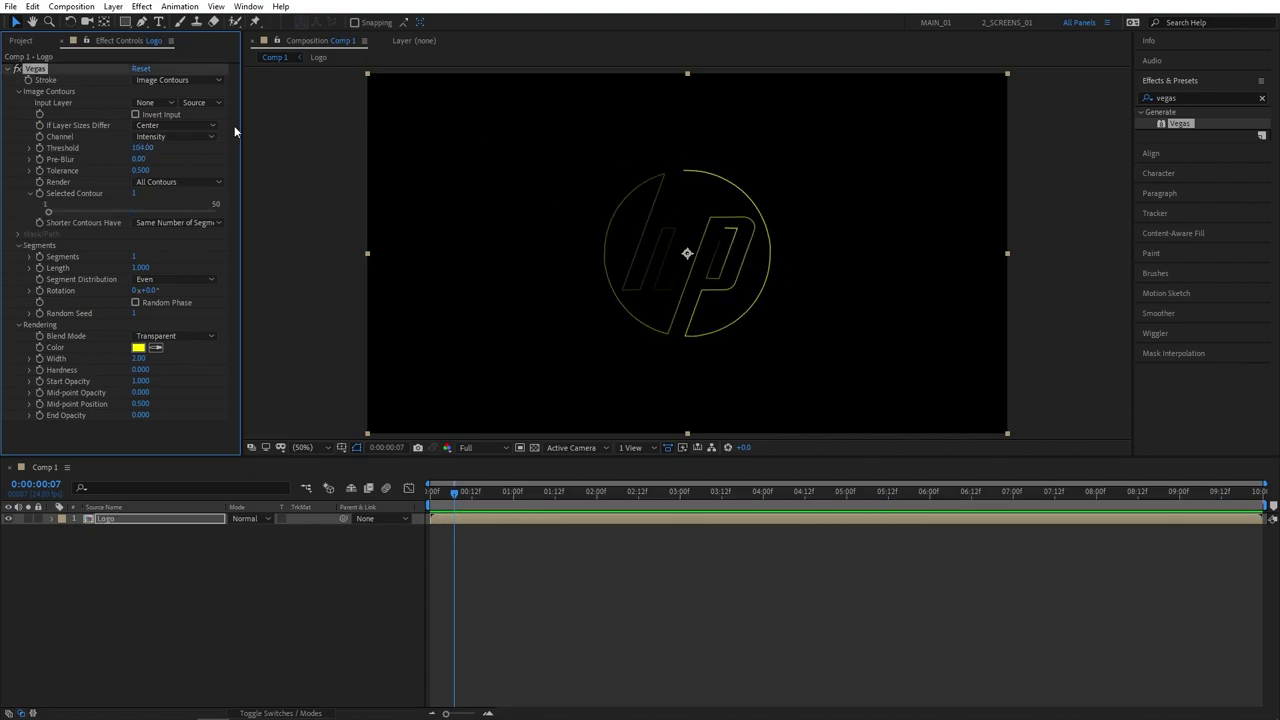
{"action": "left_click", "coordinate": [18, 91]}
Change the Vegas stroke colour to blue 0054FF
{"action": "left_click", "coordinate": [138, 216]}
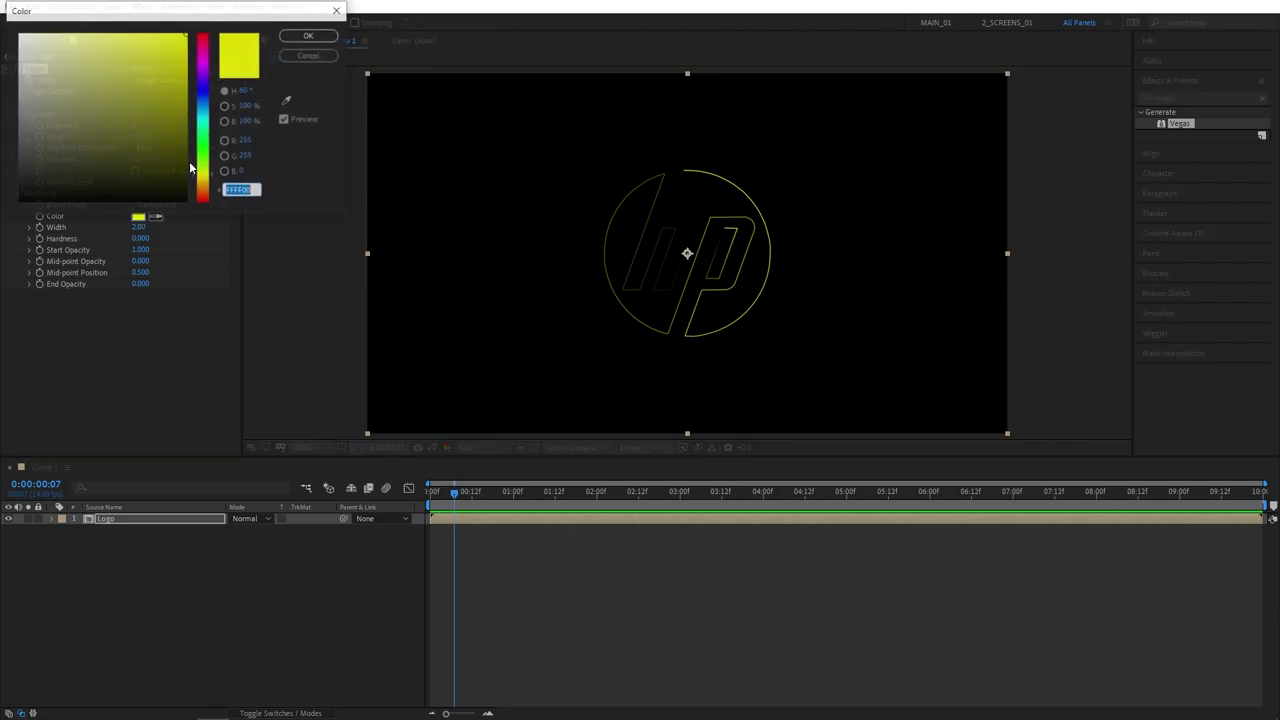
{"action": "left_click", "coordinate": [208, 95]}
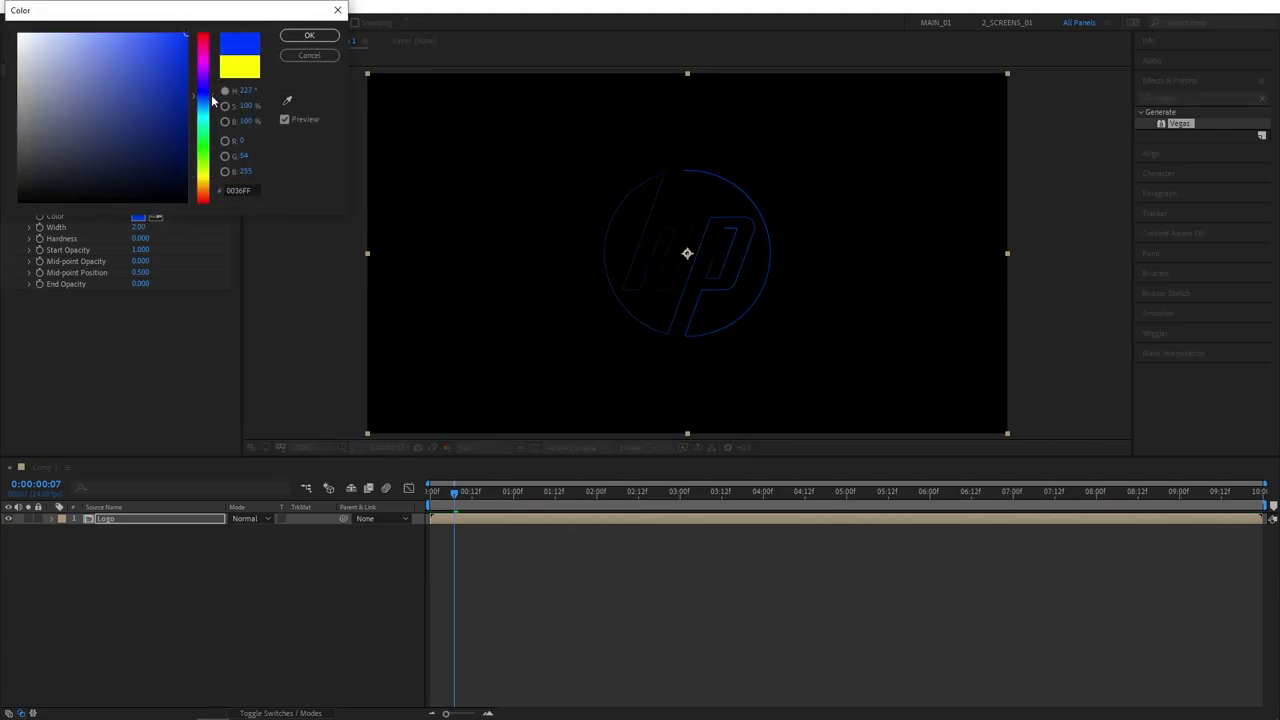
{"action": "left_click", "coordinate": [203, 99]}
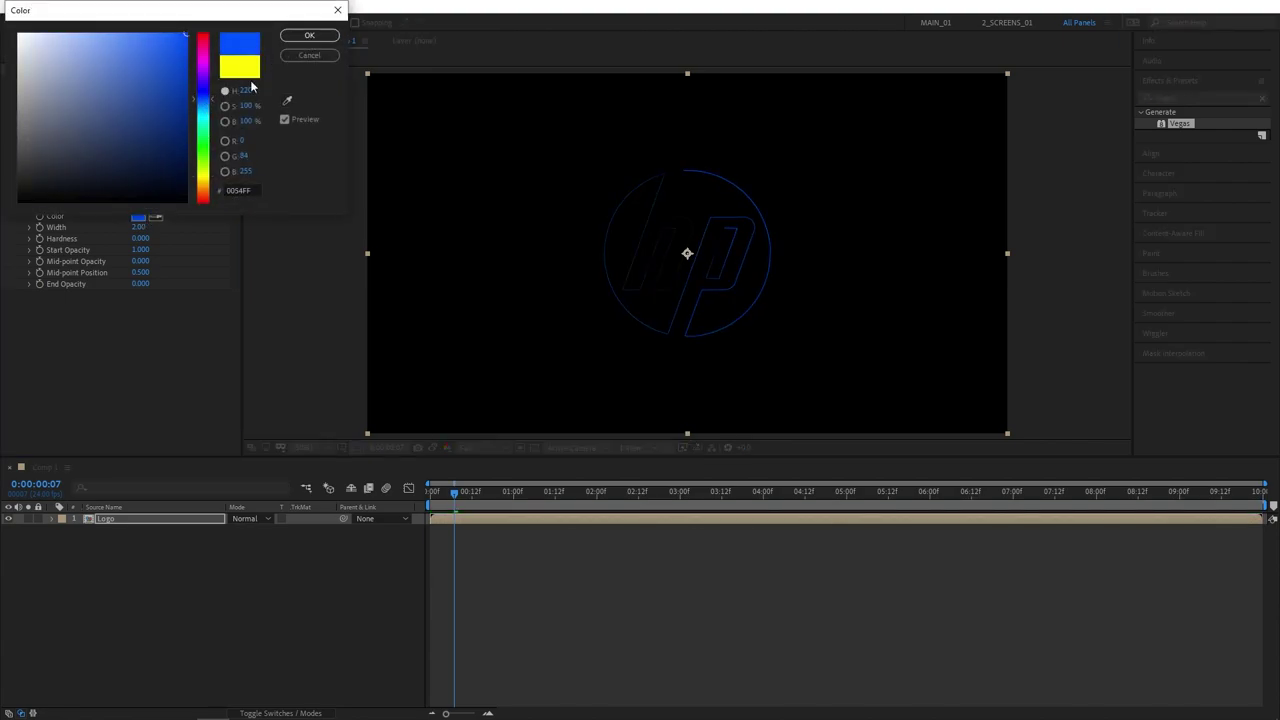
{"action": "left_click", "coordinate": [309, 35]}
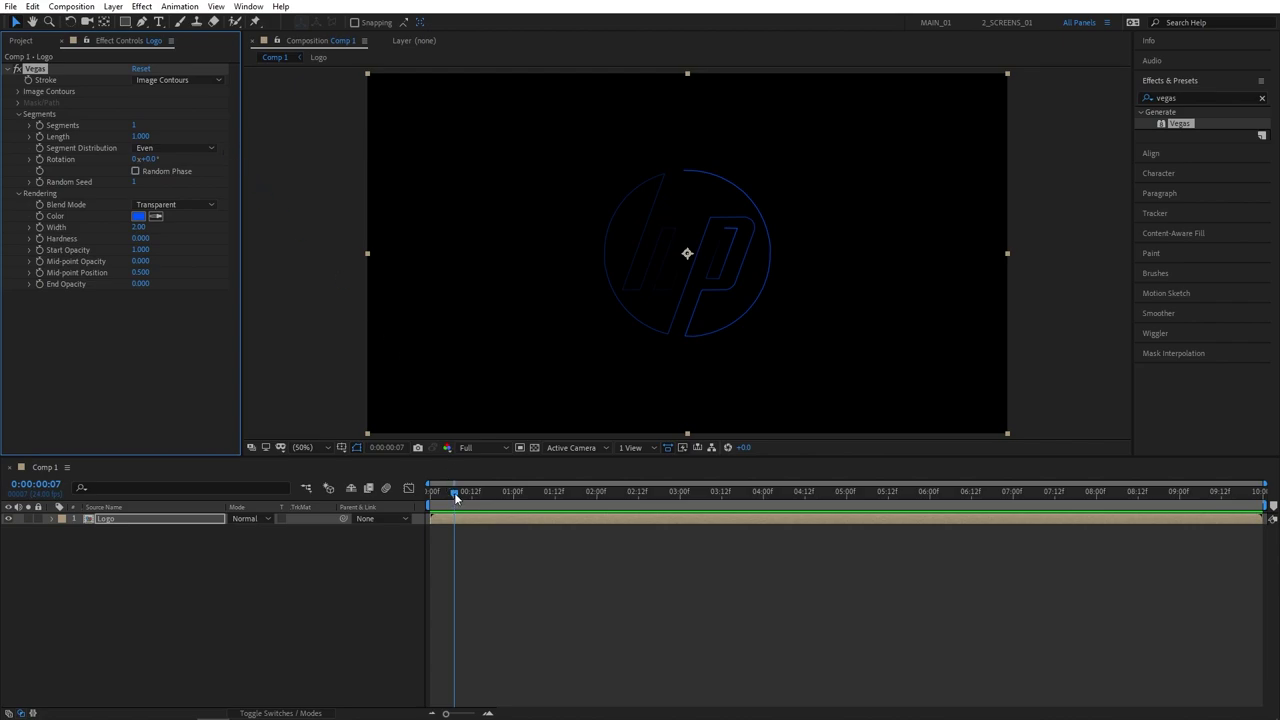
Keyframe the Vegas Length from 0 at the start to 0.5 at 2 seconds
{"action": "left_click_drag", "start_coordinate": [452, 491], "coordinate": [426, 499]}
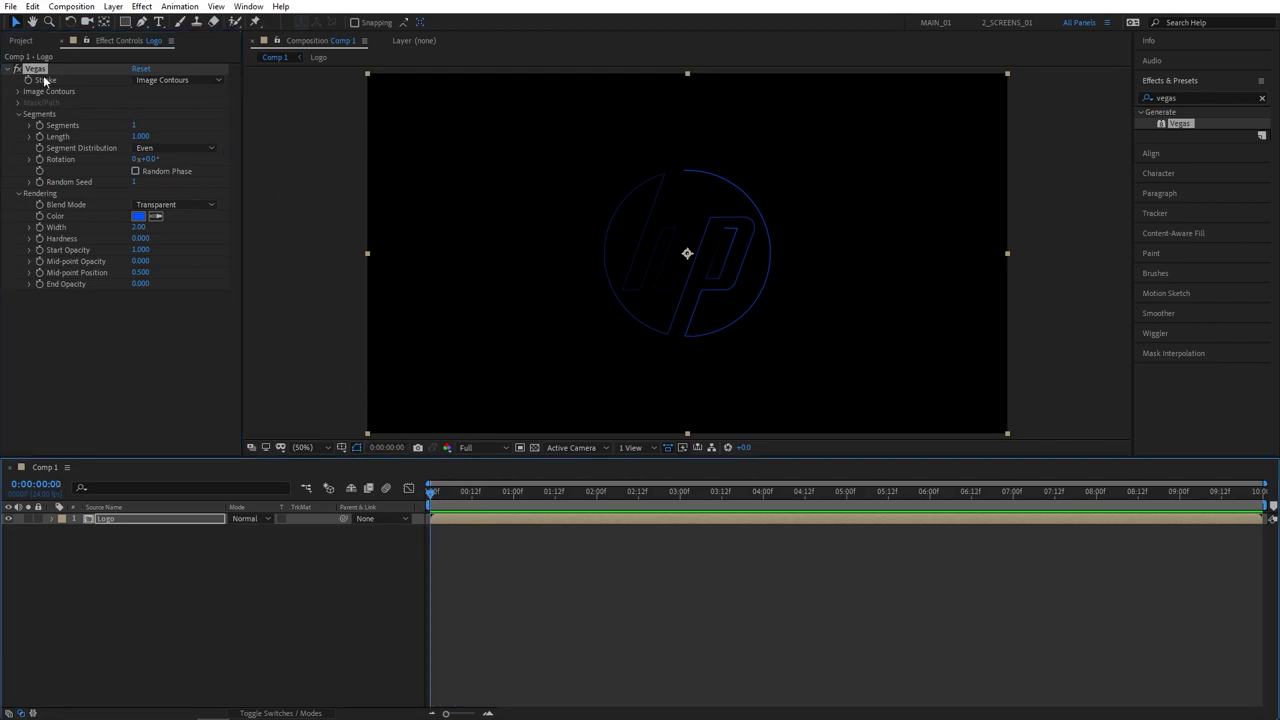
{"action": "left_click", "coordinate": [39, 137]}
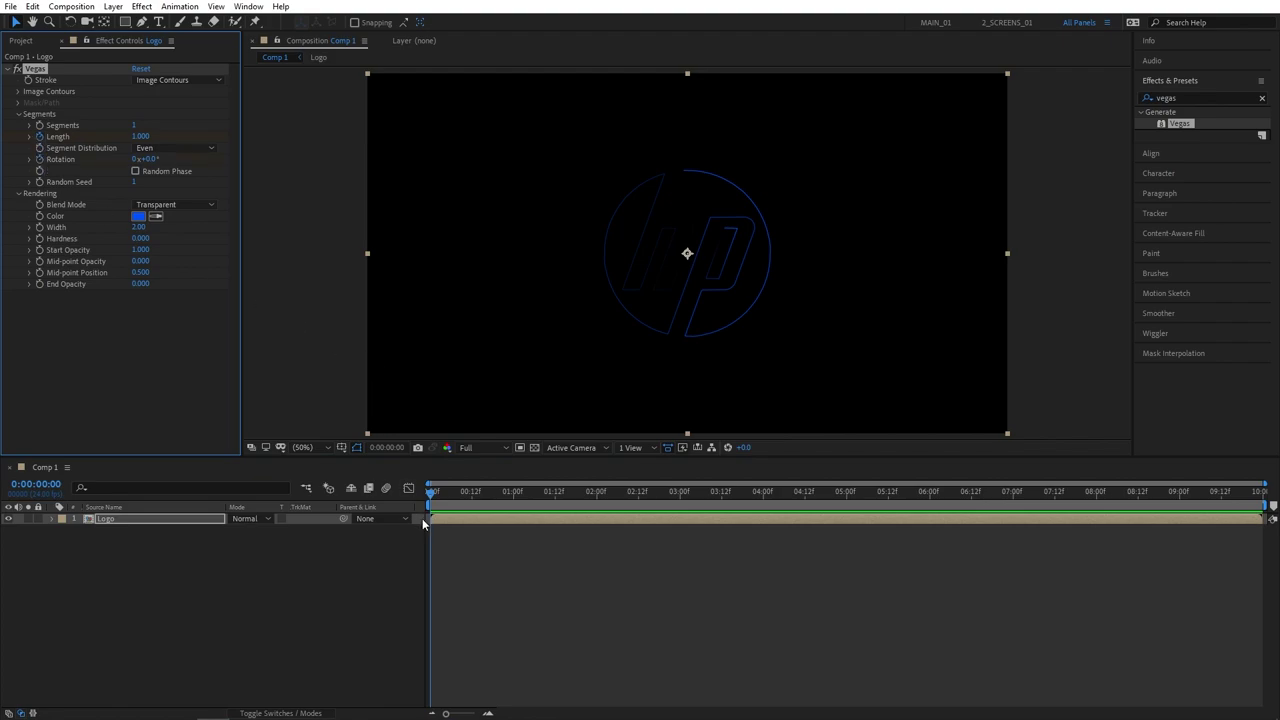
{"action": "key", "text": "u"}
{"action": "left_click", "coordinate": [237, 541]}
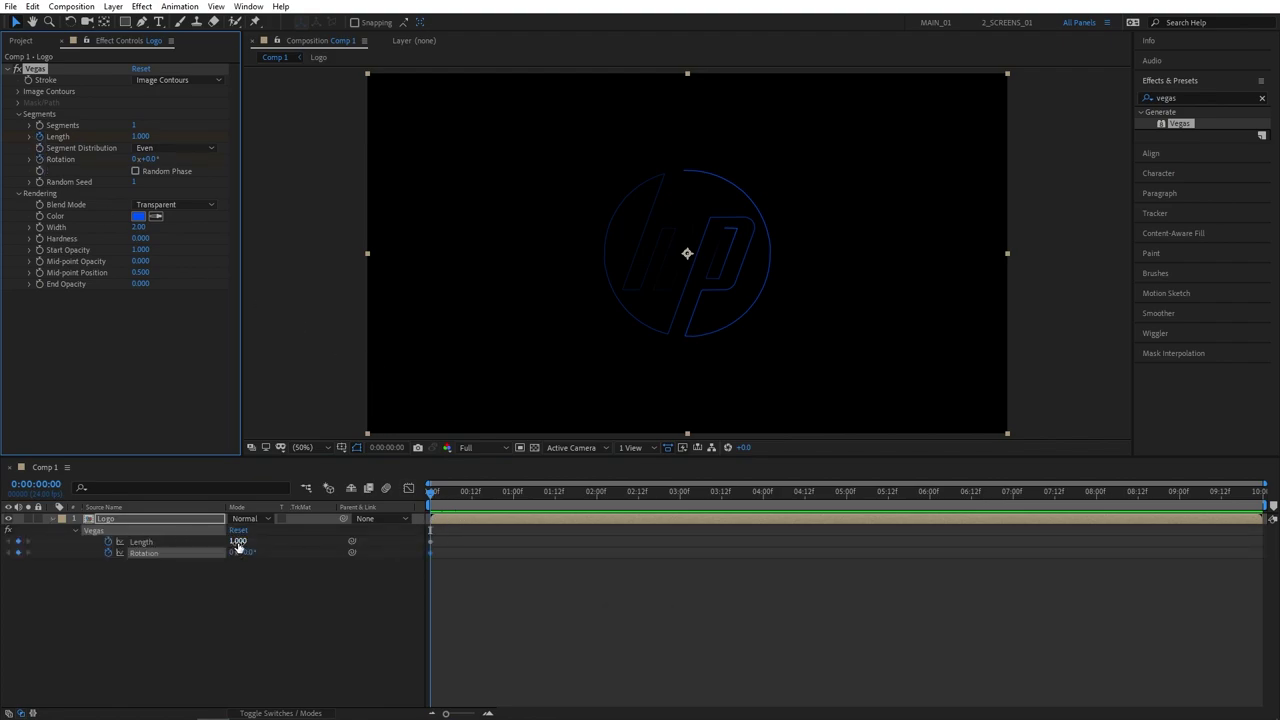
{"action": "type", "text": "0"}
{"action": "key", "text": "Return"}
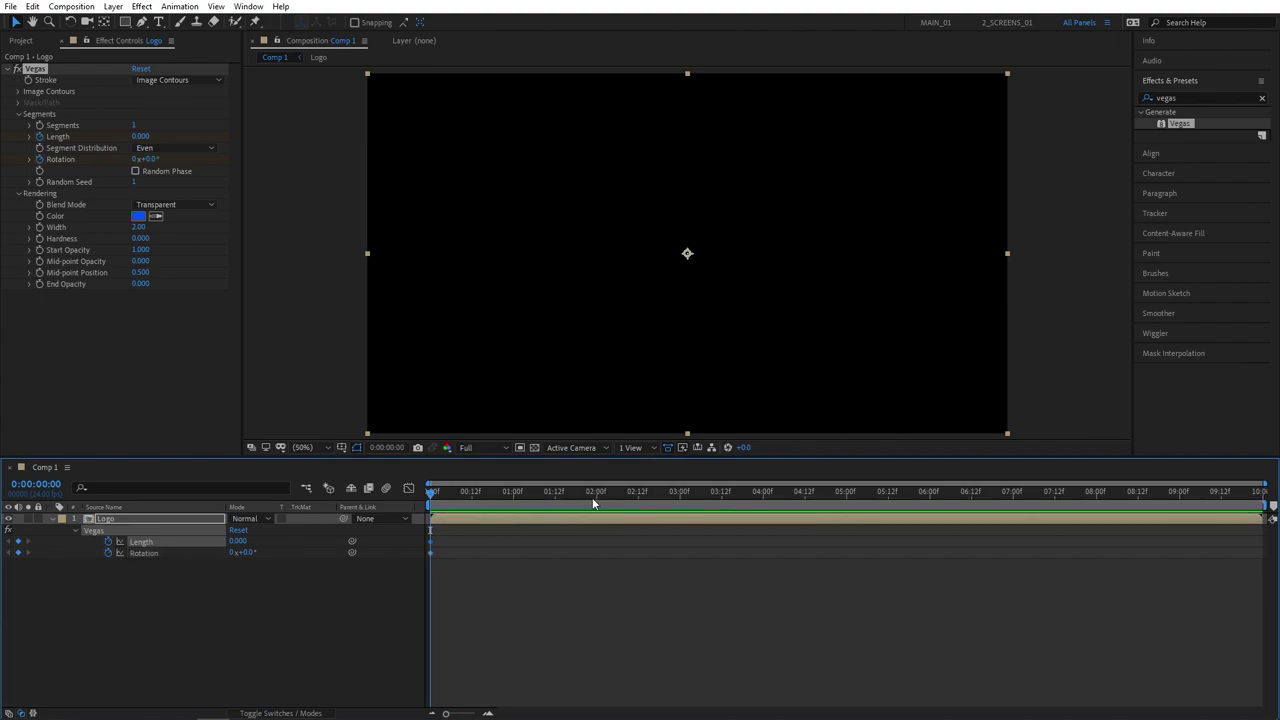
{"action": "left_click", "coordinate": [597, 502]}
{"action": "left_click", "coordinate": [240, 541]}
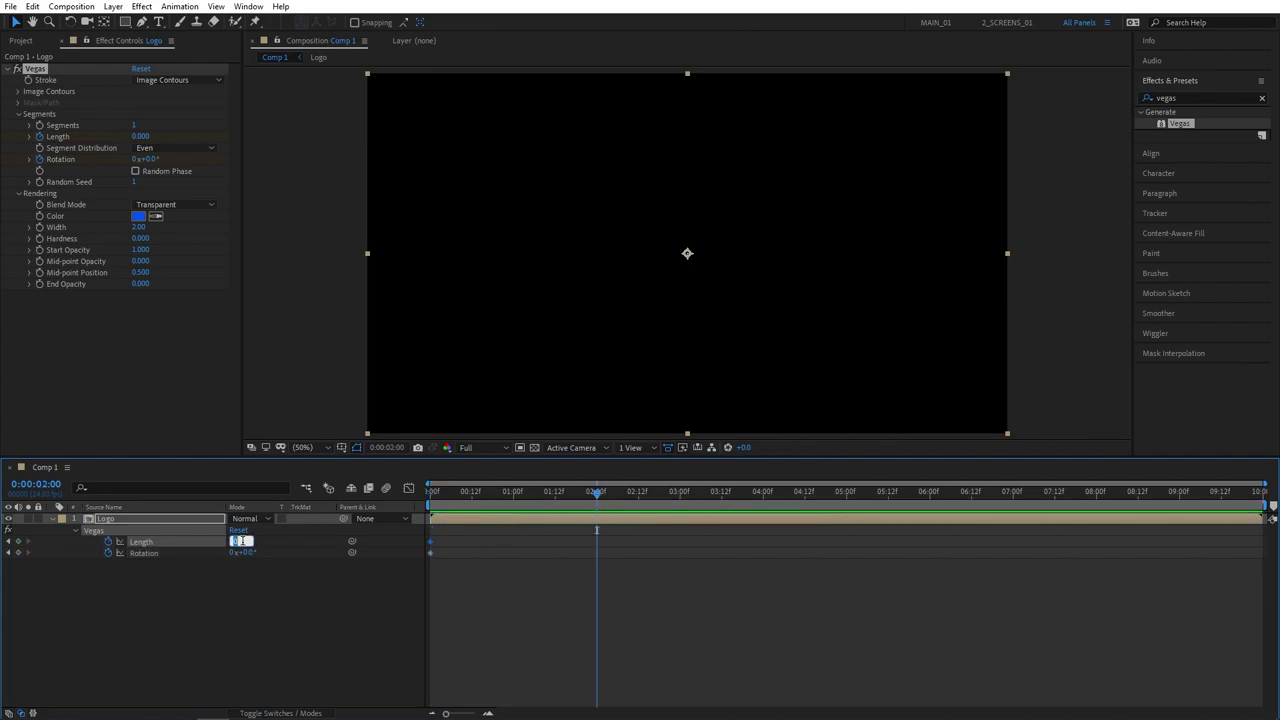
{"action": "type", "text": ".5"}
{"action": "key", "text": "Return"}
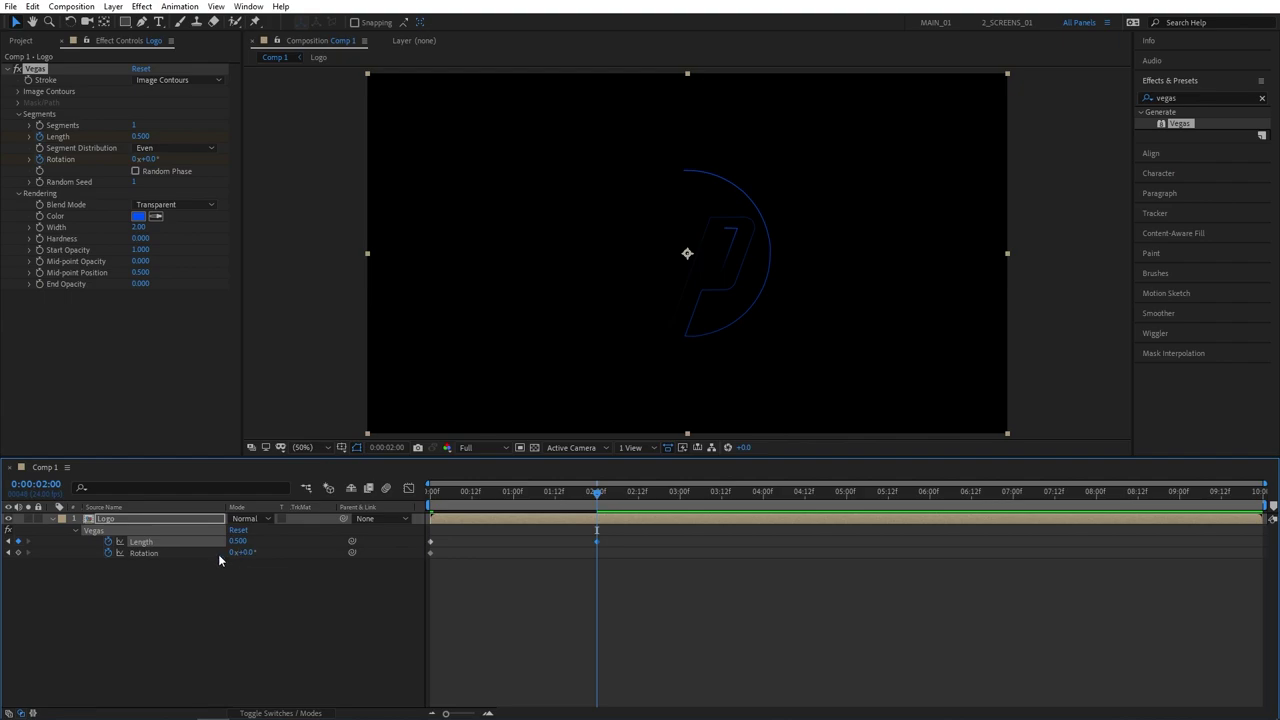
Set the Vegas Rotation to one backward turn (-1x) at 6 seconds and preview
{"action": "left_click_drag", "start_coordinate": [598, 493], "coordinate": [930, 493]}
{"action": "left_click", "coordinate": [248, 553]}
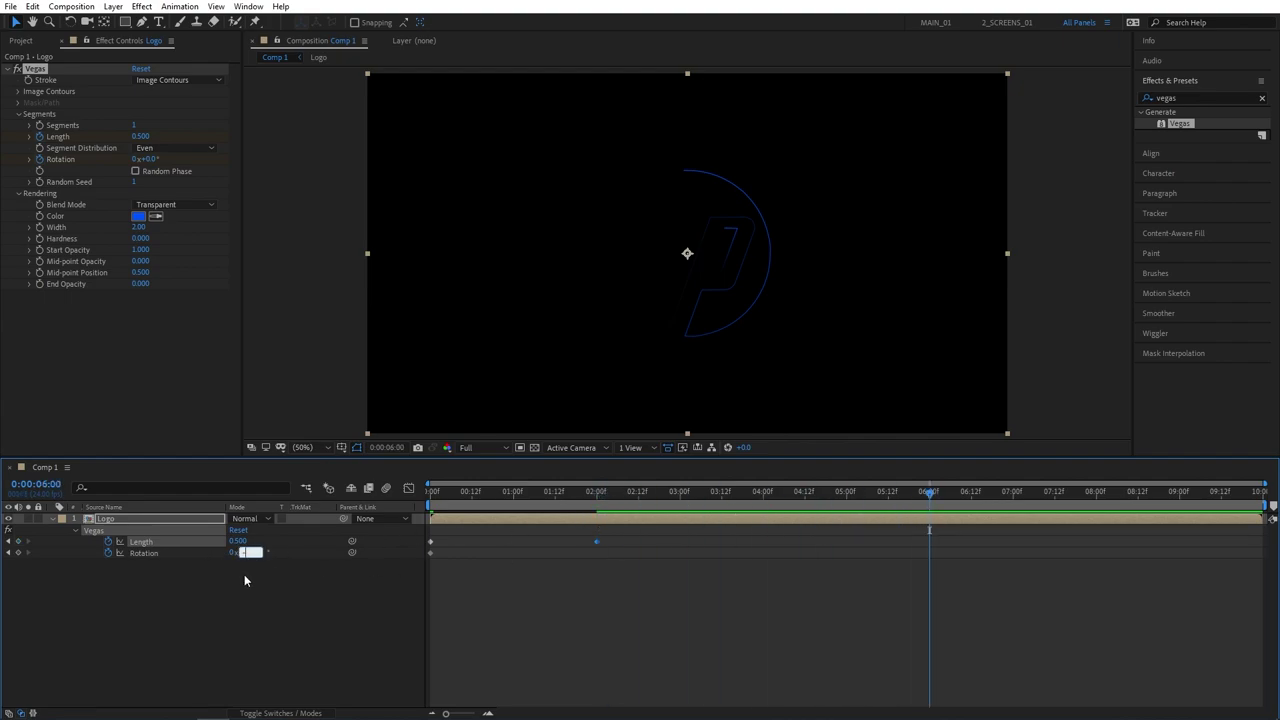
{"action": "type", "text": "-3"}
{"action": "key", "text": "Return"}
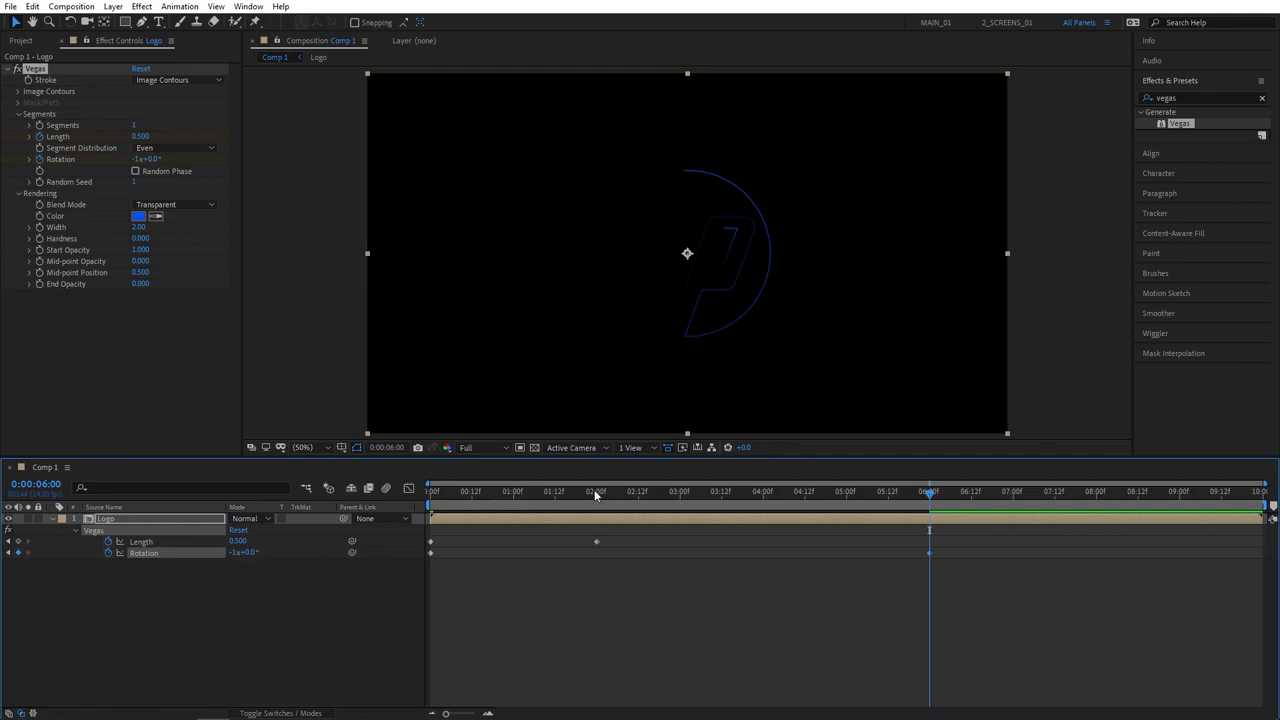
{"action": "left_click_drag", "start_coordinate": [597, 493], "coordinate": [381, 518]}
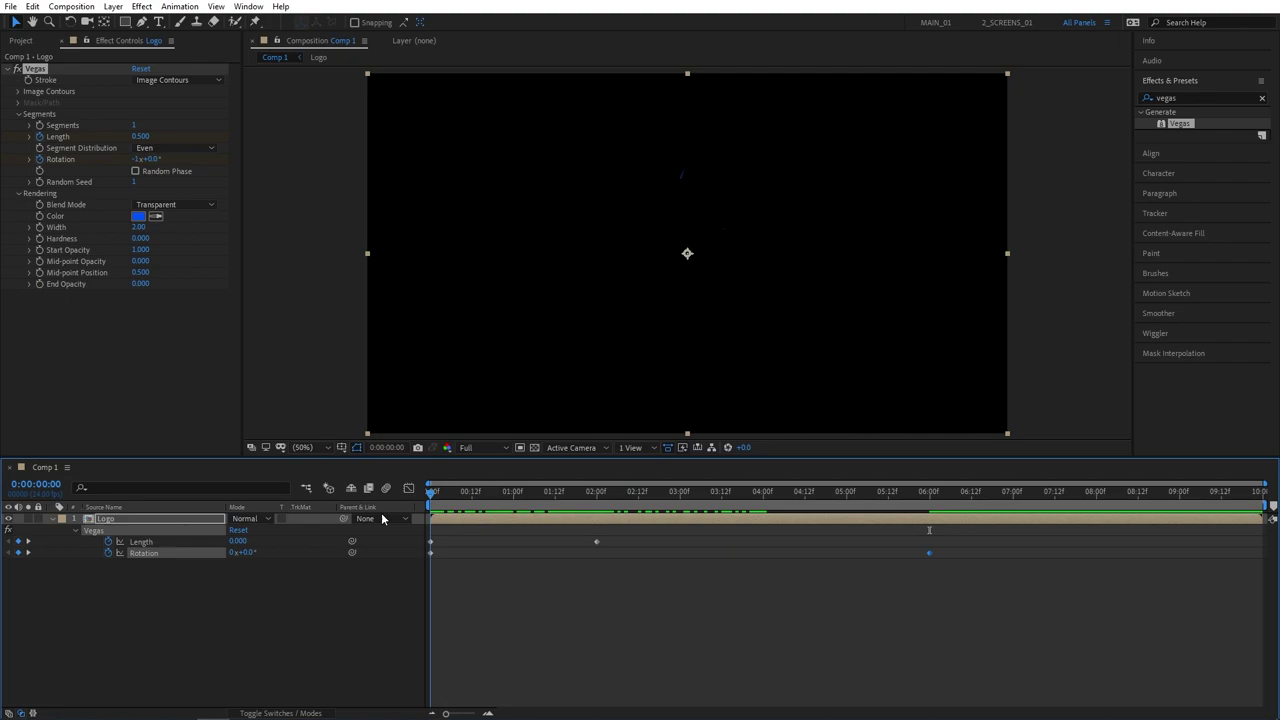
Duplicate the Logo stroke layer and reveal its keyframed properties
{"action": "left_click", "coordinate": [127, 522]}
{"action": "left_click", "coordinate": [32, 6]}
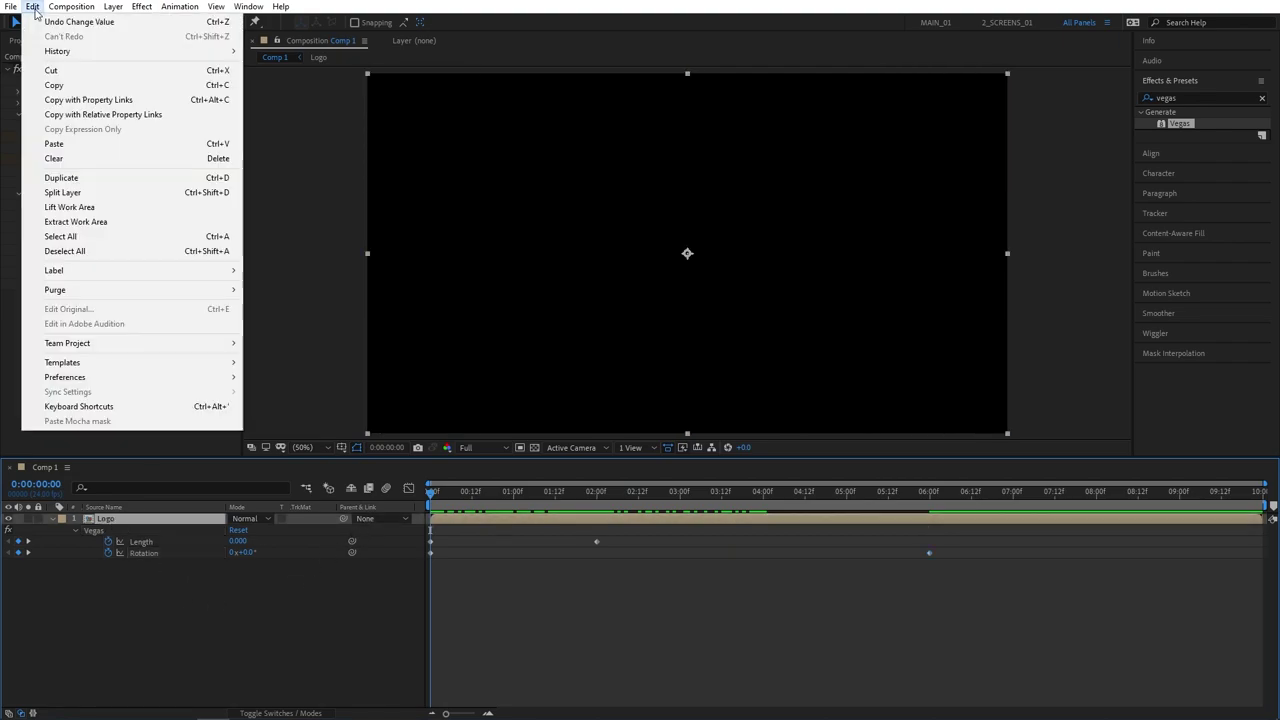
{"action": "key", "text": "ctrl+d"}
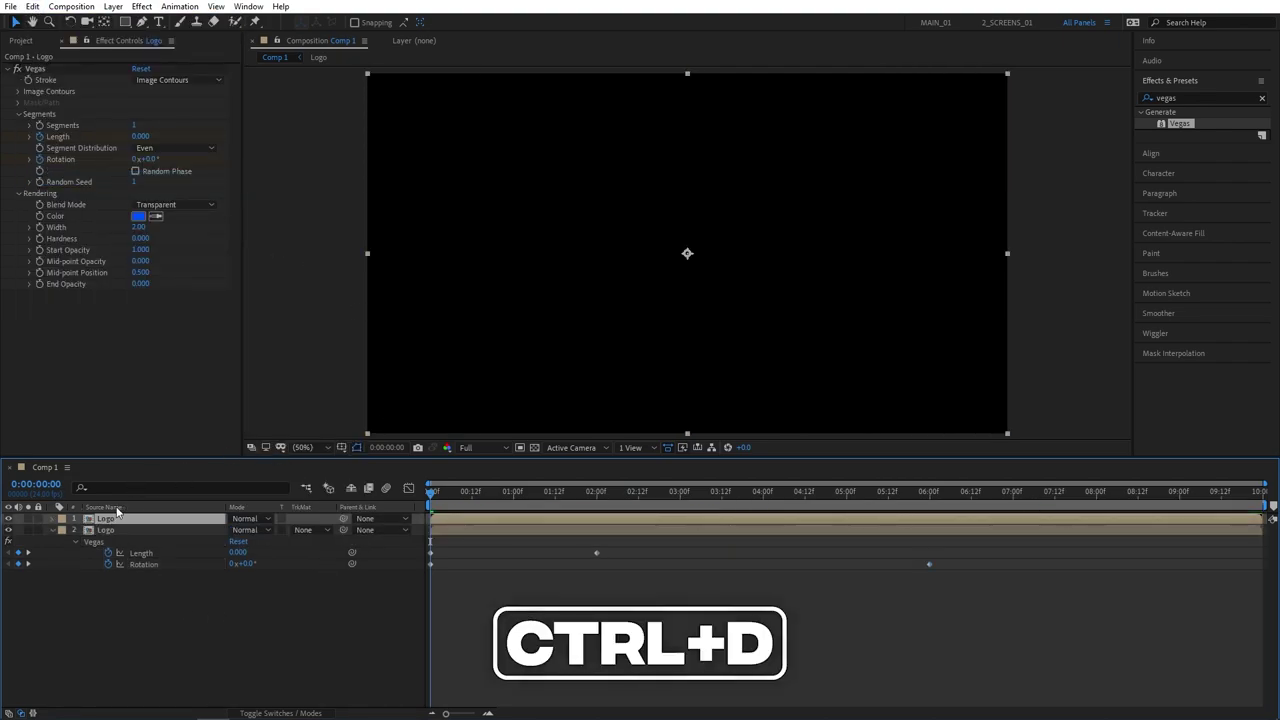
{"action": "key", "text": "u"}
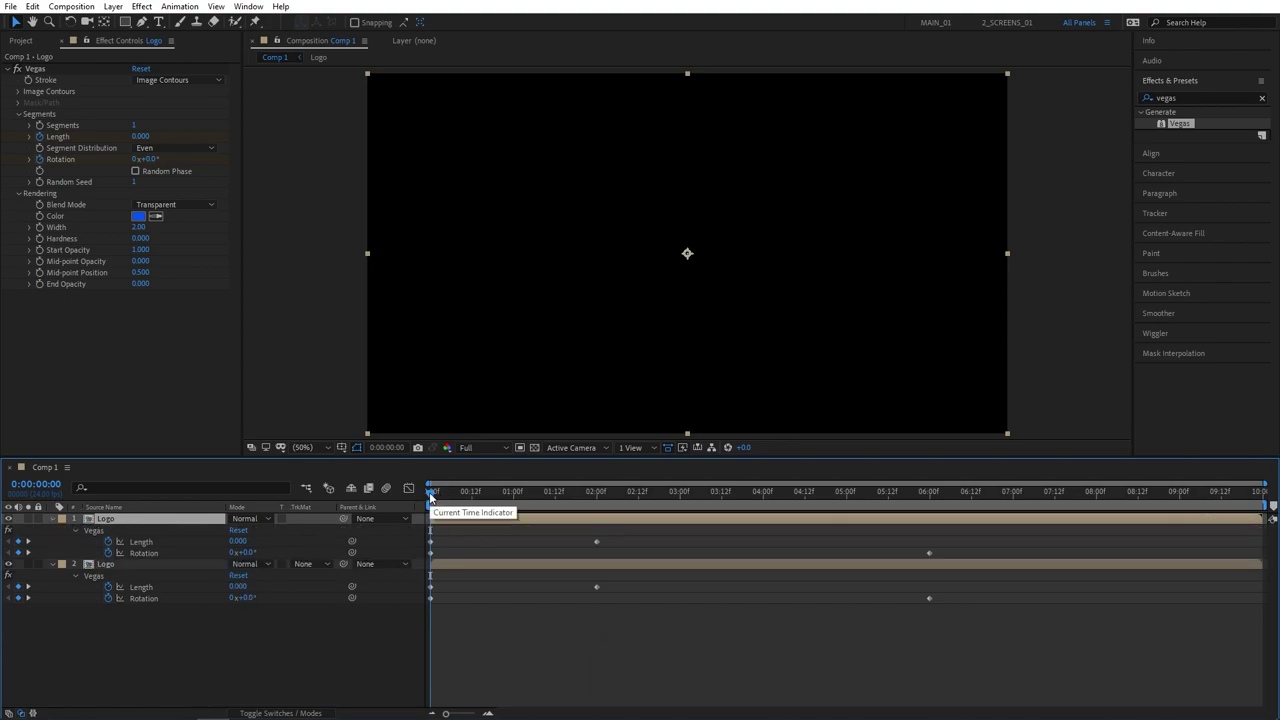
Offset the copy's start and end Rotation keyframes by -180° and shift its stroke to magenta
{"action": "left_click", "coordinate": [246, 552]}
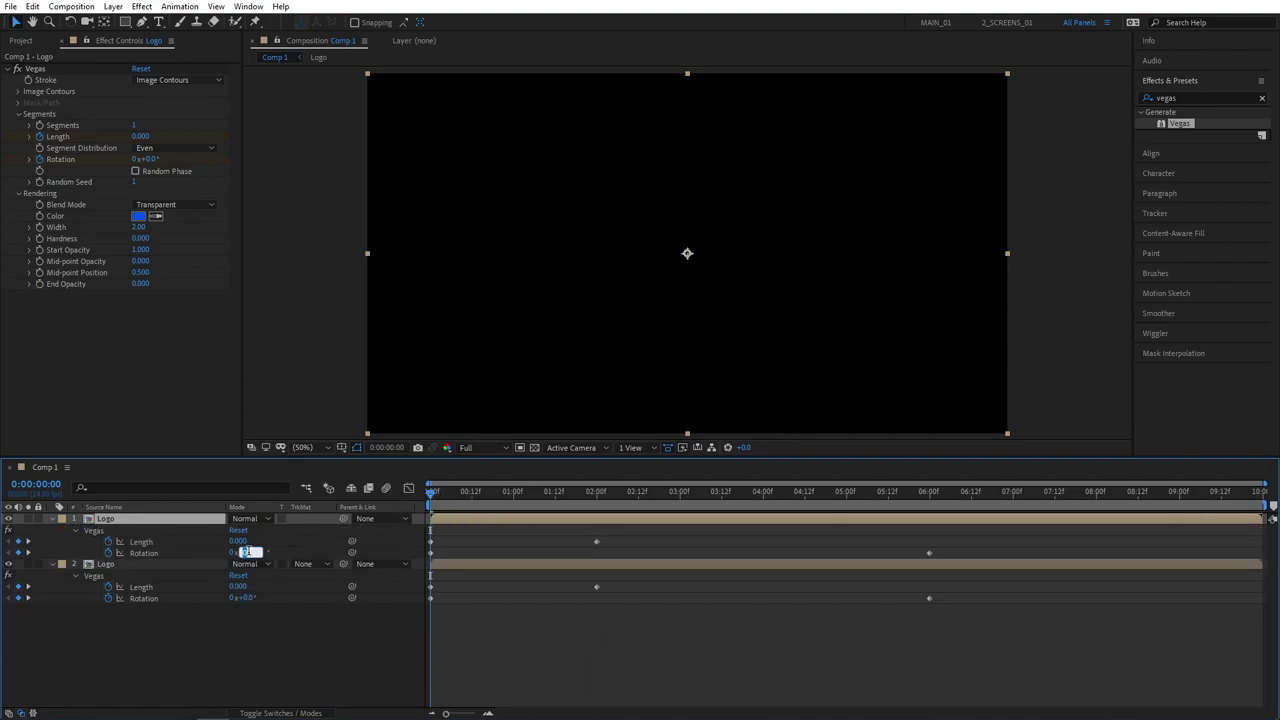
{"action": "type", "text": "-180"}
{"action": "key", "text": "Return"}
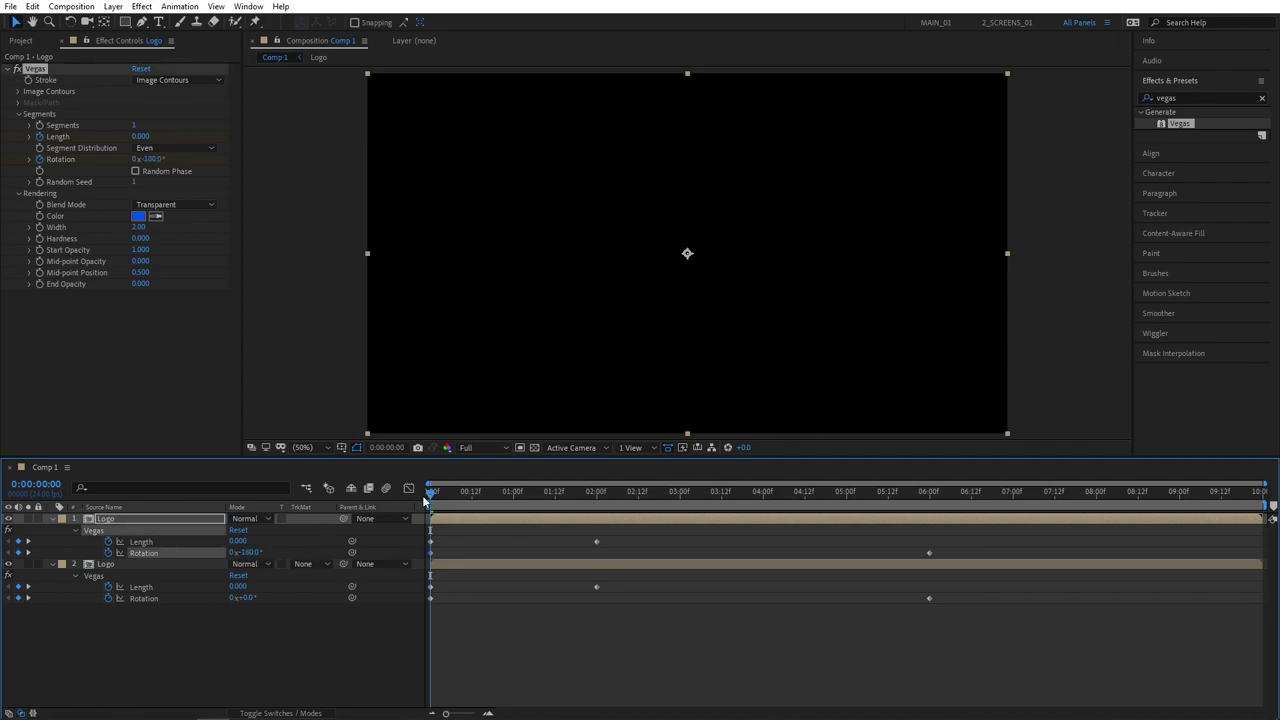
{"action": "left_click_drag", "start_coordinate": [430, 491], "coordinate": [929, 512]}
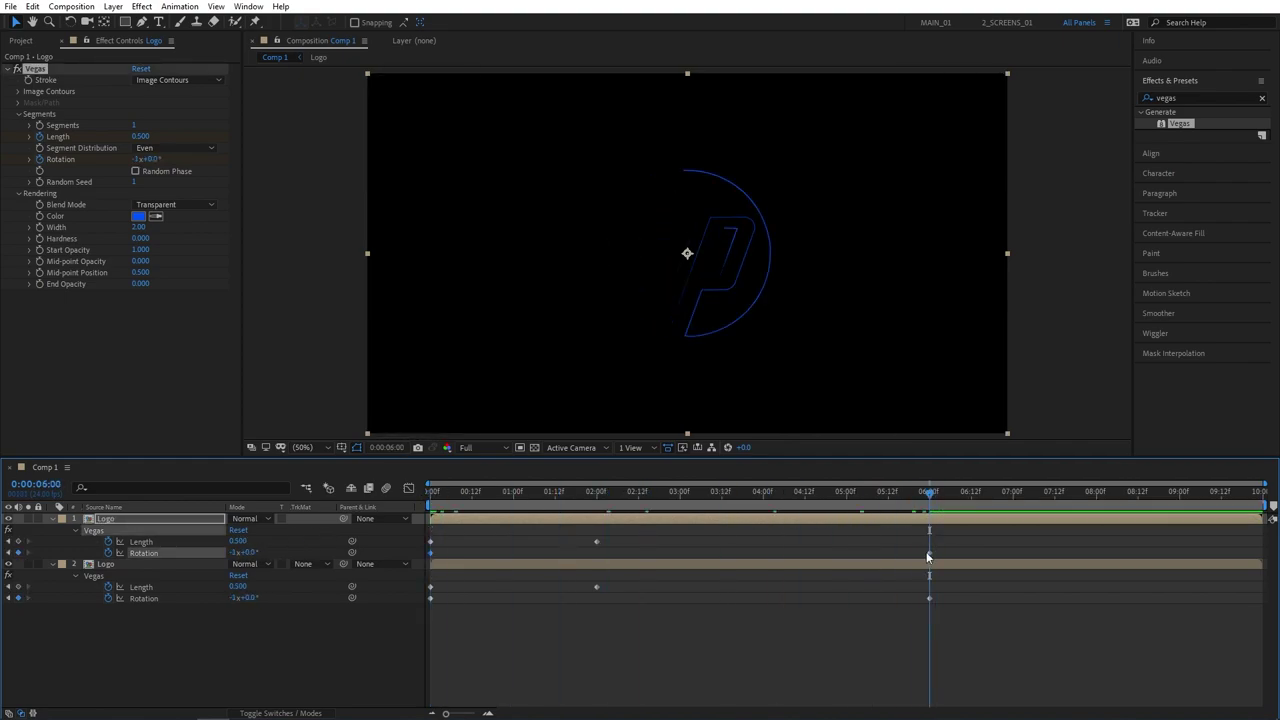
{"action": "left_click", "coordinate": [247, 553]}
{"action": "type", "text": "-180"}
{"action": "key", "text": "Return"}
{"action": "mouse_move", "coordinate": [609, 493]}
{"action": "left_mouse_down"}
{"action": "mouse_move", "coordinate": [520, 500]}
{"action": "mouse_move", "coordinate": [643, 500]}
{"action": "left_mouse_up"}
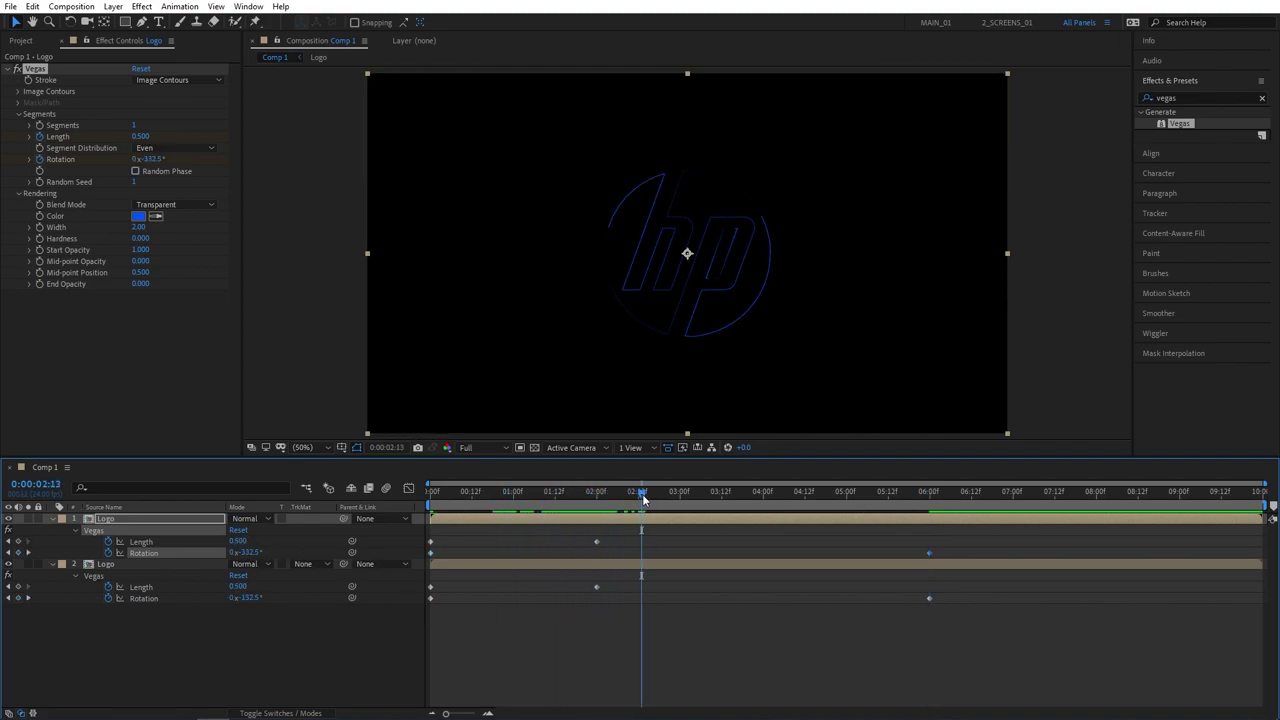
{"action": "left_click", "coordinate": [144, 217]}
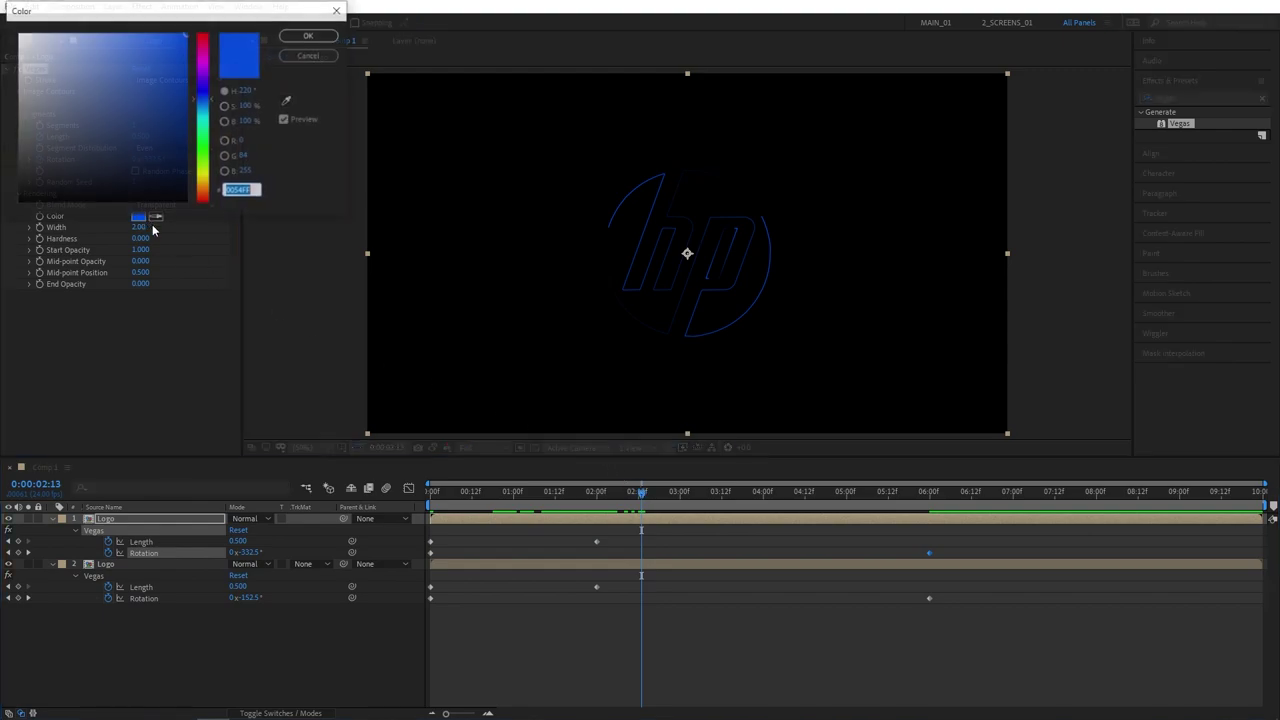
{"action": "left_click_drag", "start_coordinate": [204, 84], "coordinate": [210, 57]}
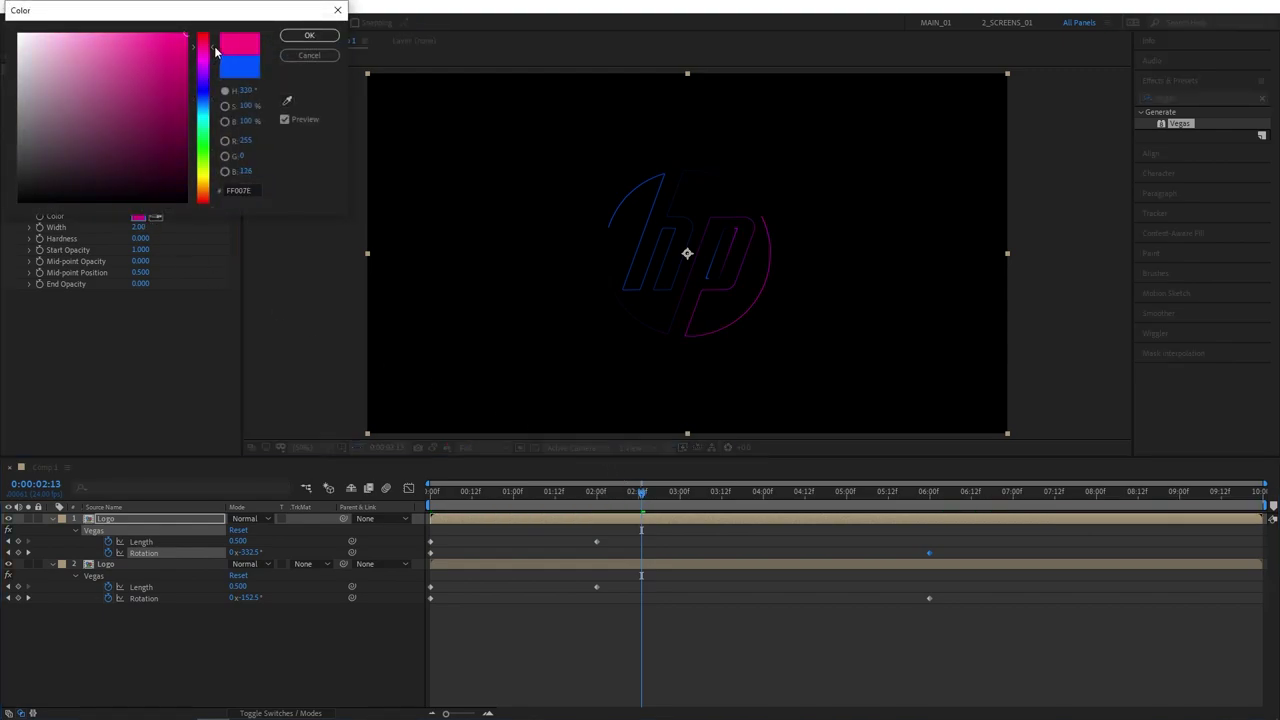
Confirm the magenta stroke colour and apply Glow to the magenta logo layer
{"action": "left_click", "coordinate": [309, 35]}
{"action": "left_click", "coordinate": [587, 497]}
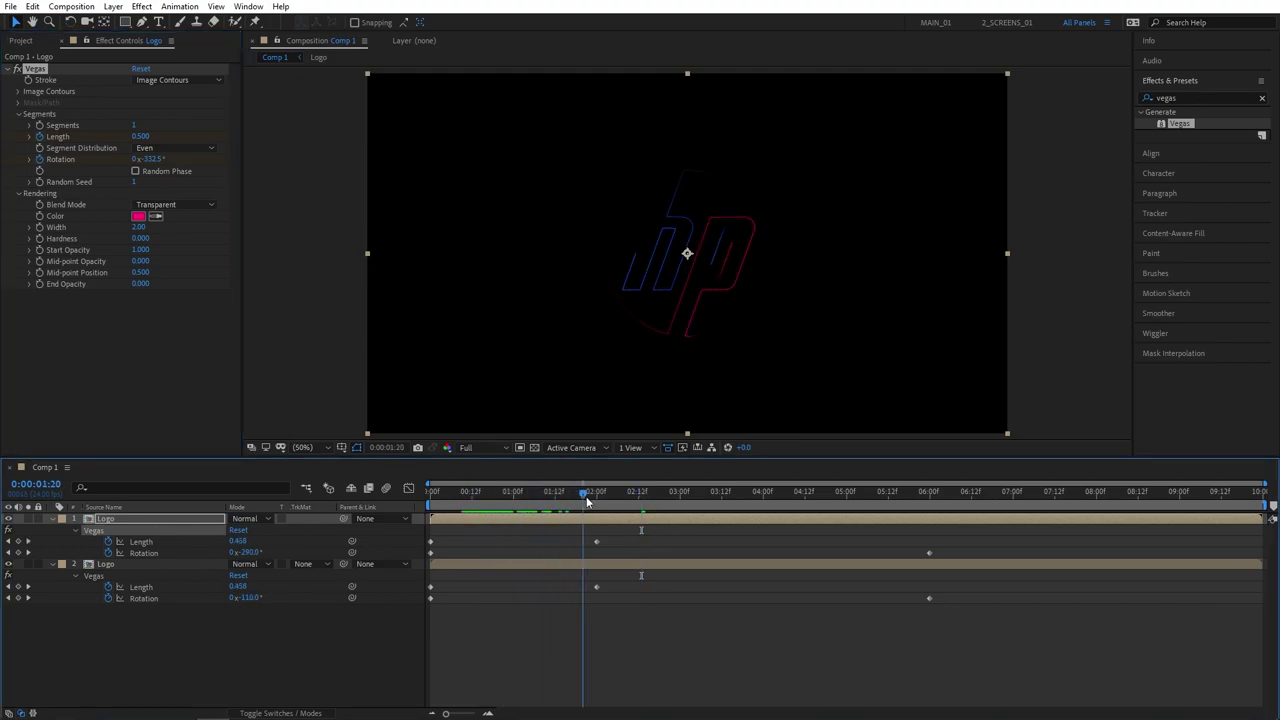
{"action": "left_click_drag", "start_coordinate": [587, 497], "coordinate": [628, 493]}
{"action": "left_click", "coordinate": [206, 647]}
{"action": "left_click", "coordinate": [117, 521]}
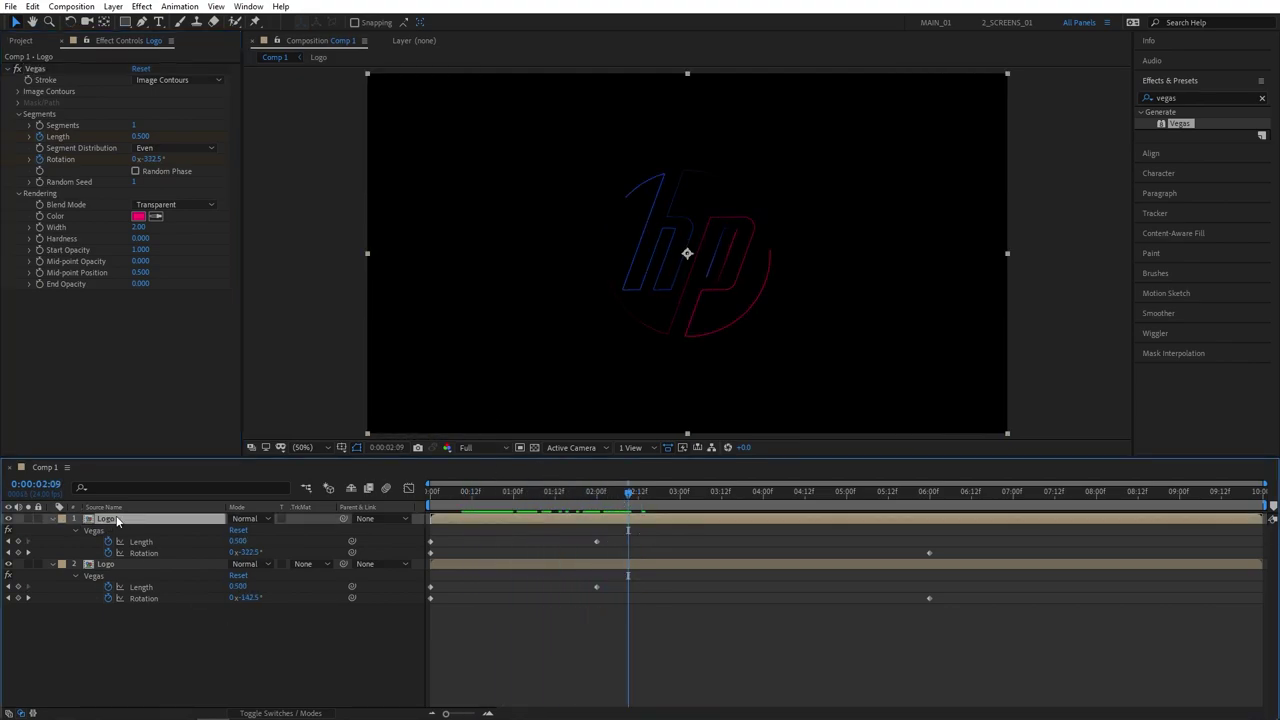
{"action": "double_click", "coordinate": [1192, 101]}
{"action": "type", "text": "glow"}
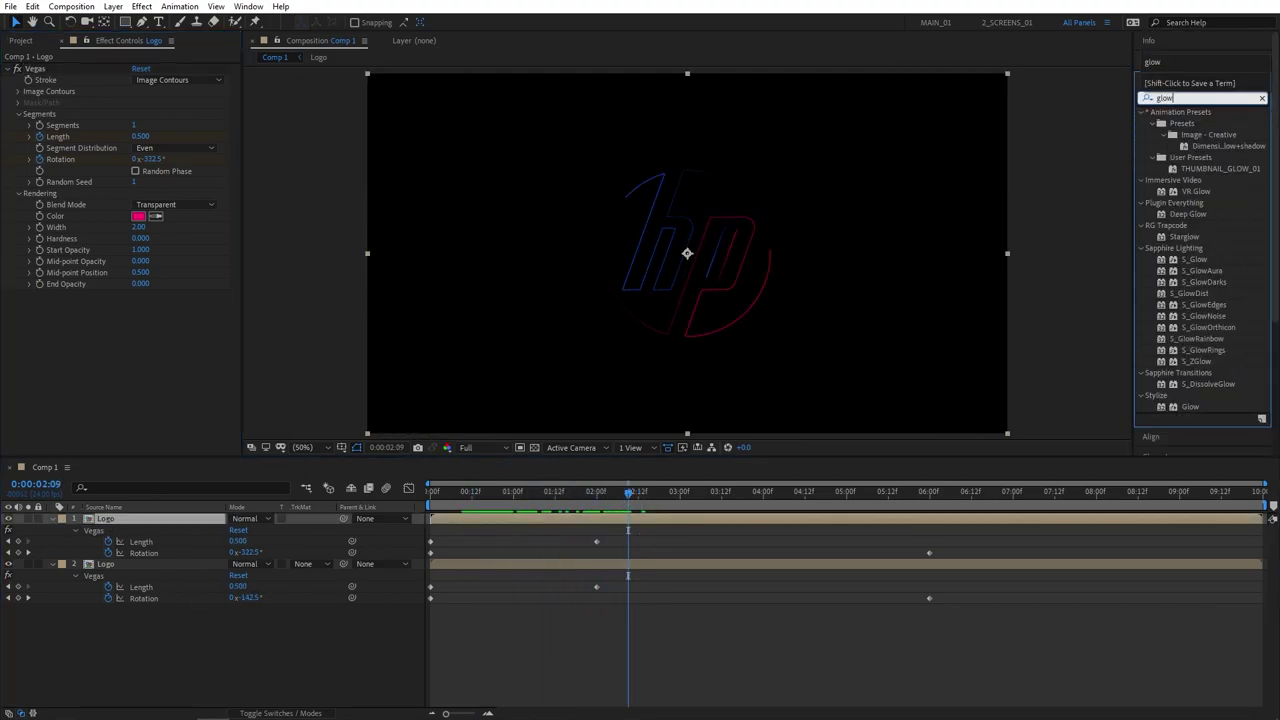
{"action": "left_click_drag", "start_coordinate": [1190, 406], "coordinate": [146, 518]}
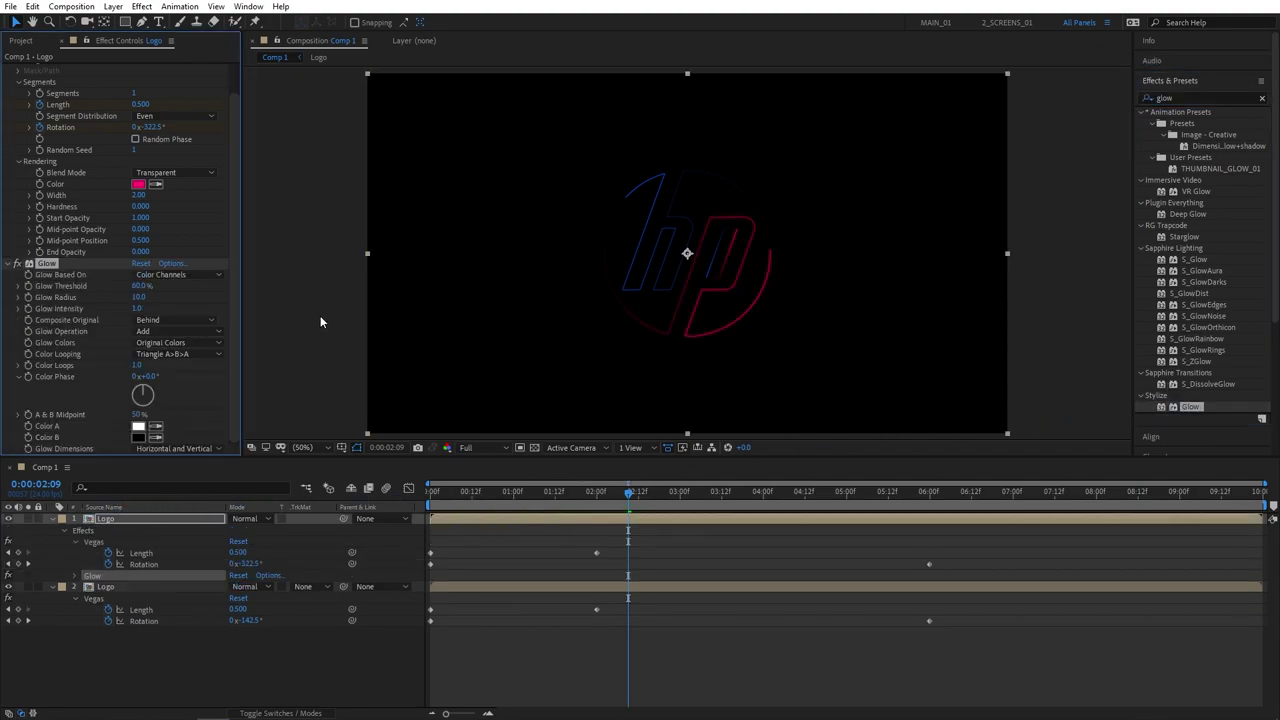
Raise the project colour depth to 32 bpc
{"action": "left_click", "coordinate": [27, 41]}
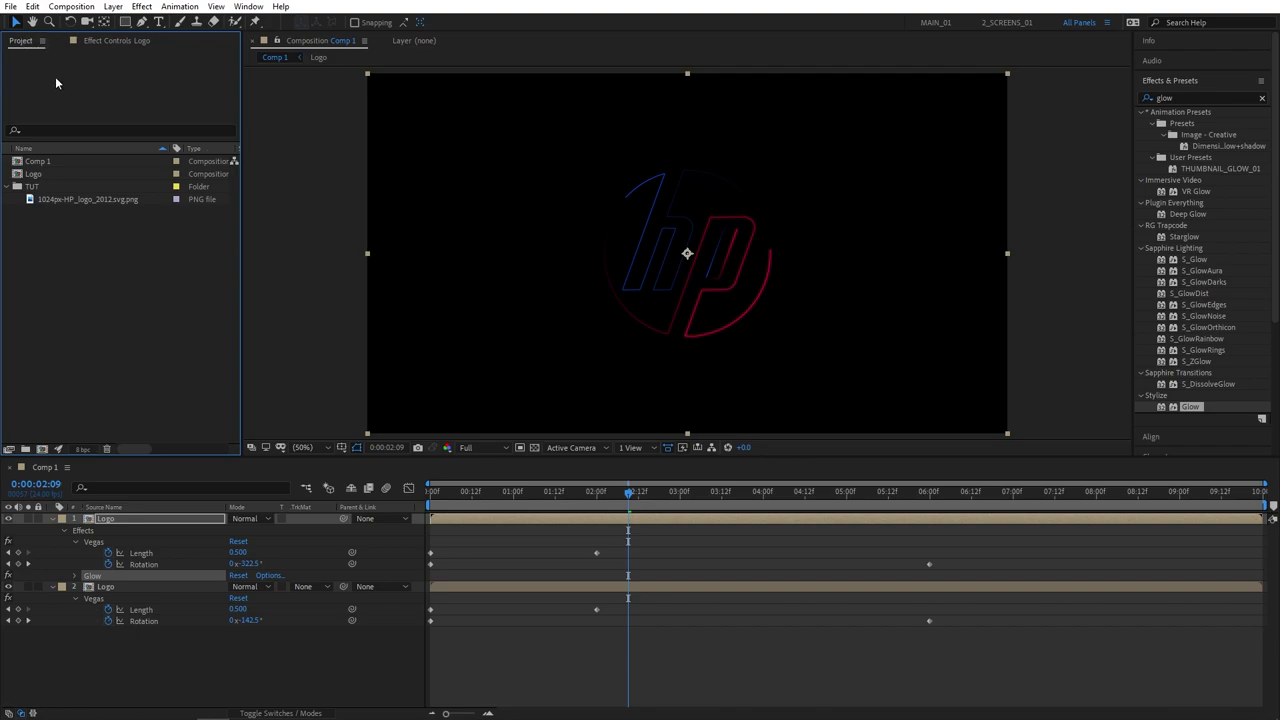
{"action": "left_click", "coordinate": [87, 452], "text": "alt"}
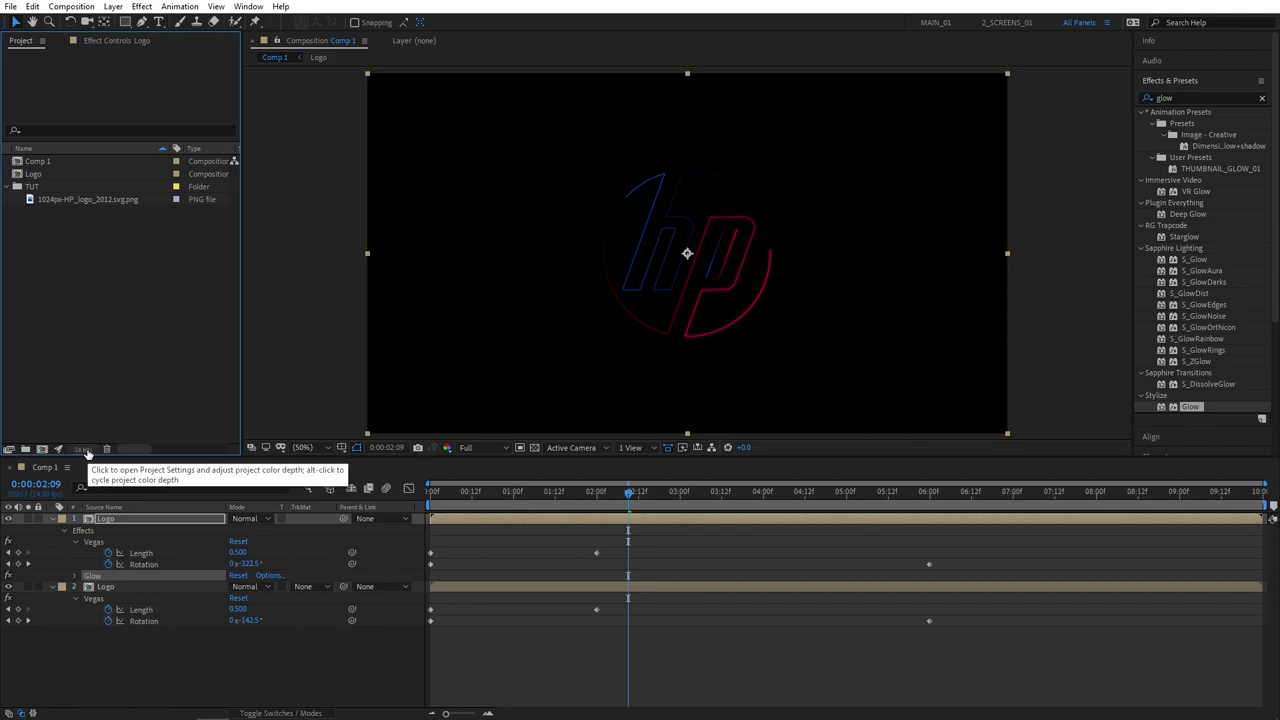
{"action": "left_click", "coordinate": [85, 451], "text": "alt"}
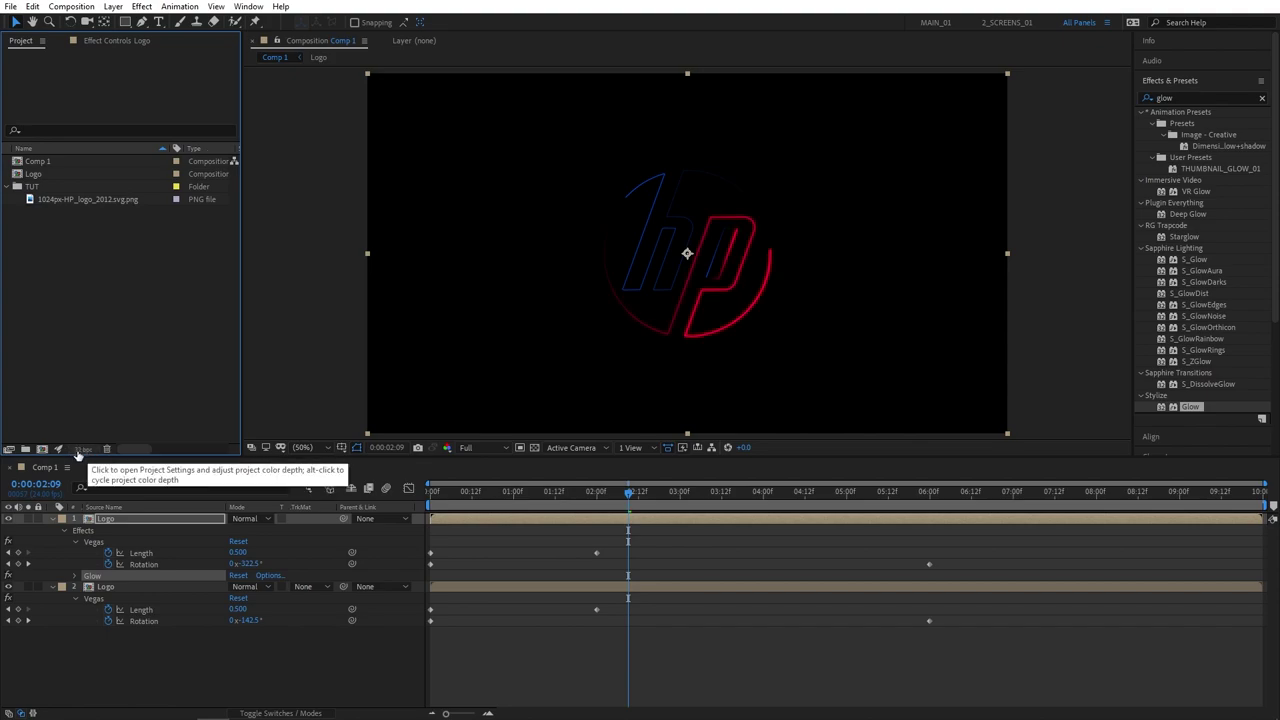
Set Glow Radius to 50 and copy the Glow onto the blue logo stroke layer
{"action": "left_click", "coordinate": [109, 42]}
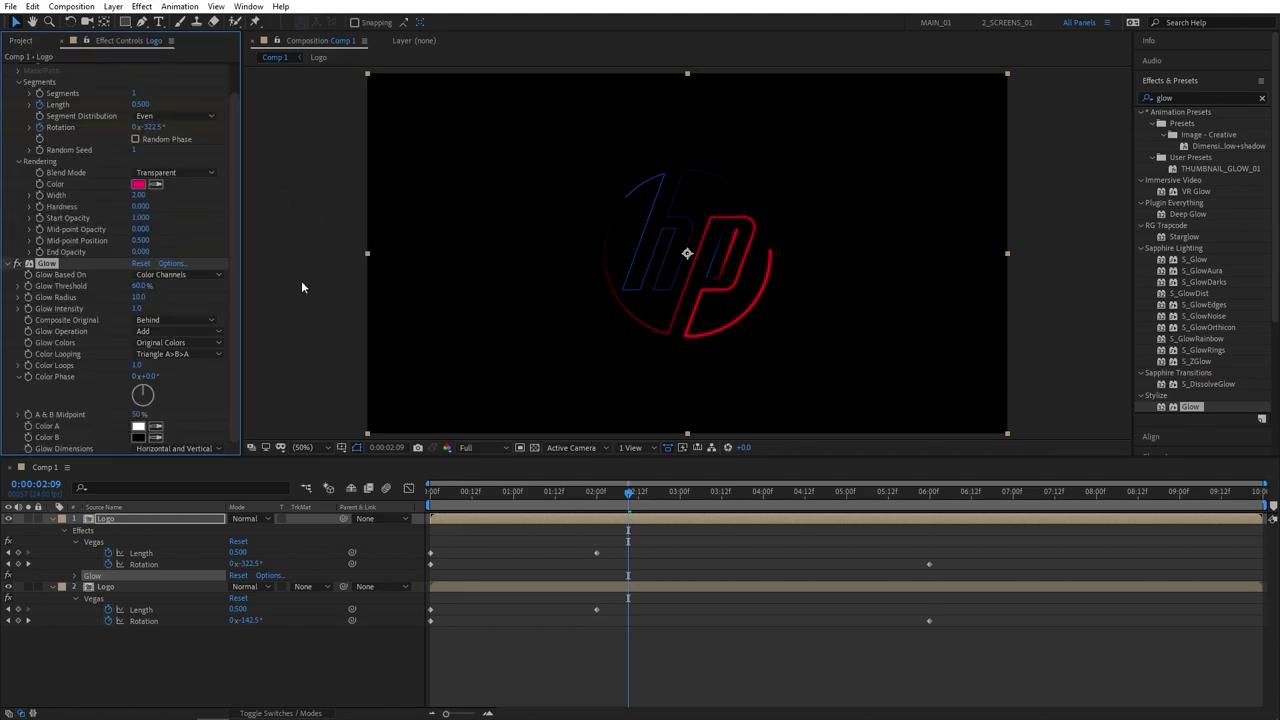
{"action": "left_click", "coordinate": [138, 297]}
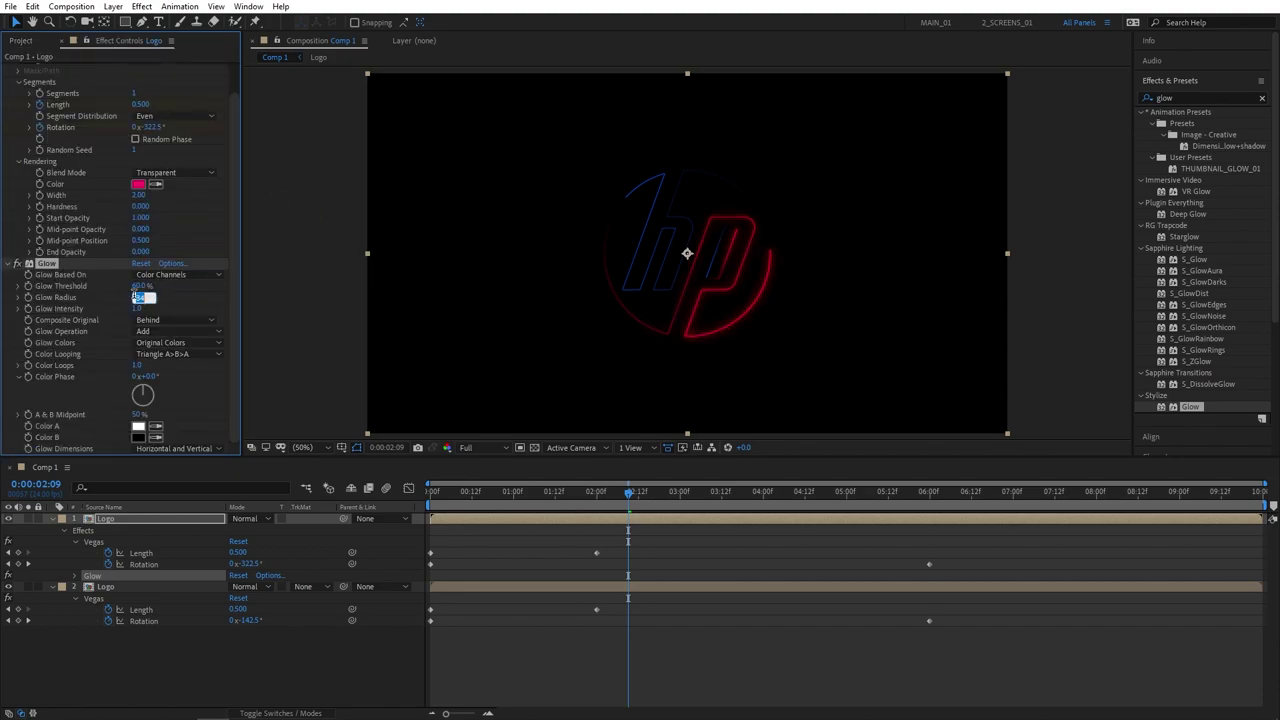
{"action": "type", "text": "50"}
{"action": "key", "text": "Return"}
{"action": "key", "text": "ctrl+c"}
{"action": "left_click", "coordinate": [114, 587]}
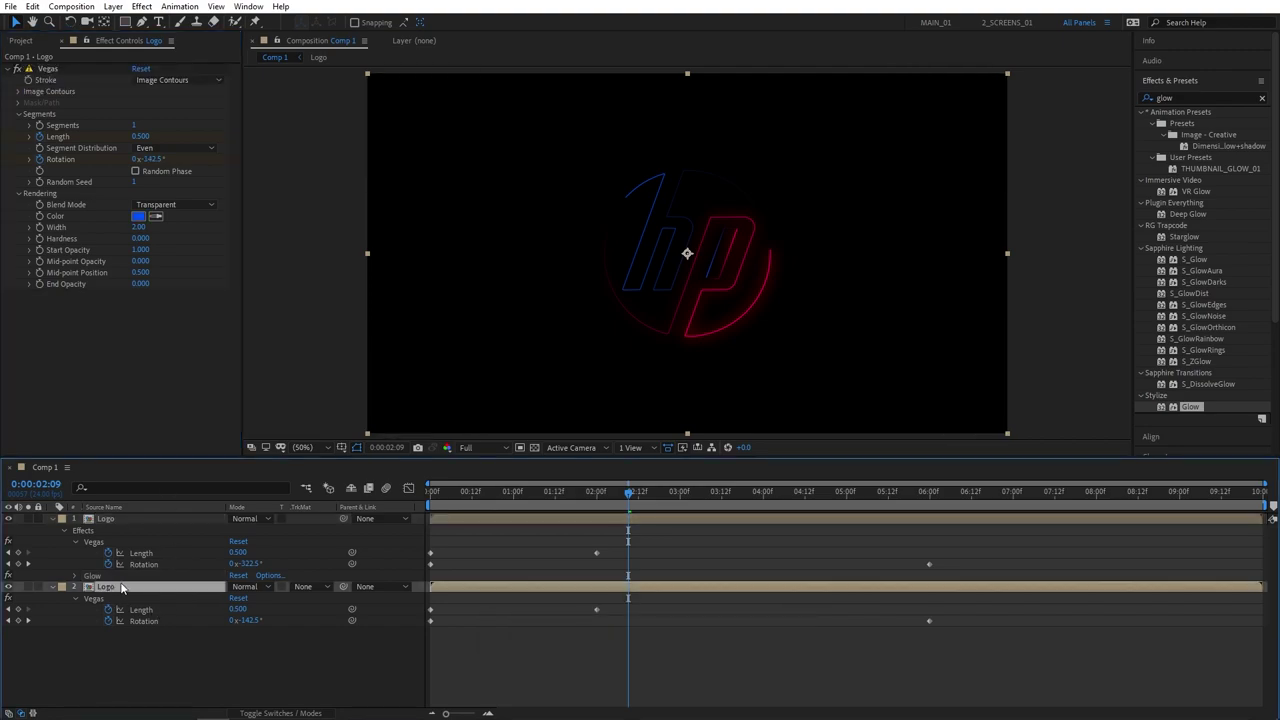
{"action": "key", "text": "ctrl+v"}
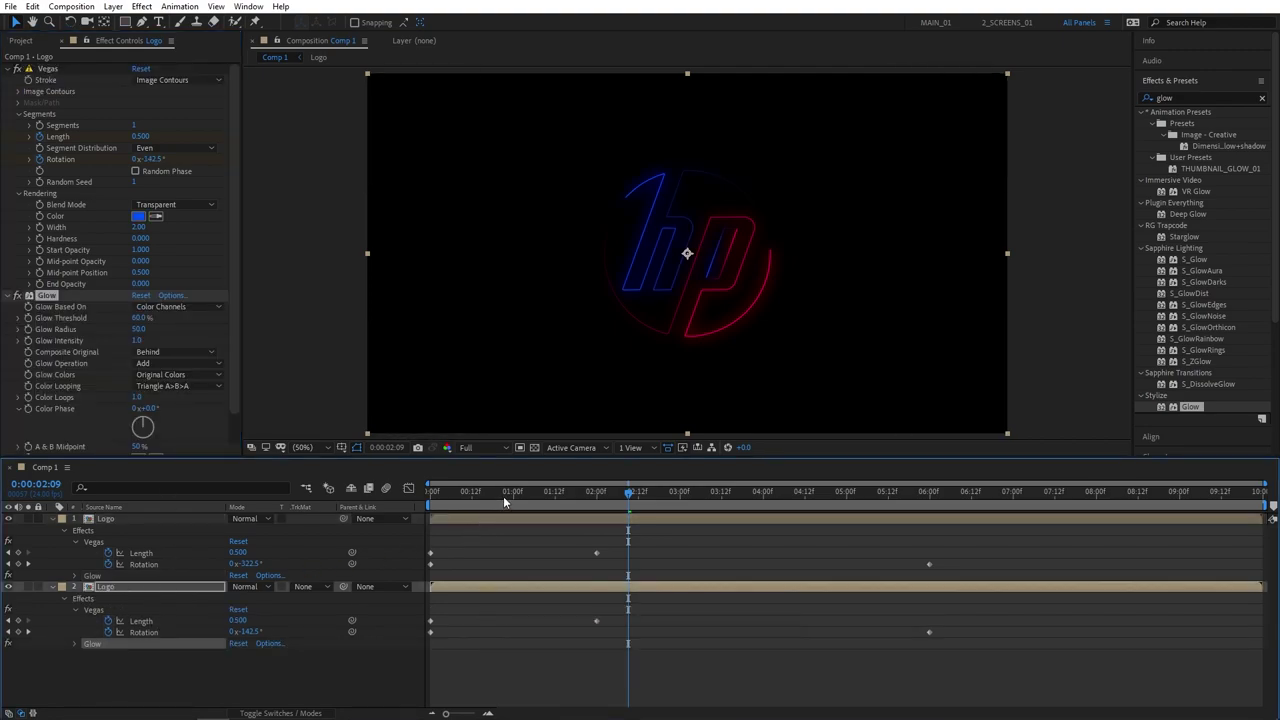
{"action": "mouse_move", "coordinate": [486, 494]}
{"action": "left_mouse_down"}
{"action": "mouse_move", "coordinate": [444, 494]}
{"action": "mouse_move", "coordinate": [658, 498]}
{"action": "left_mouse_up"}
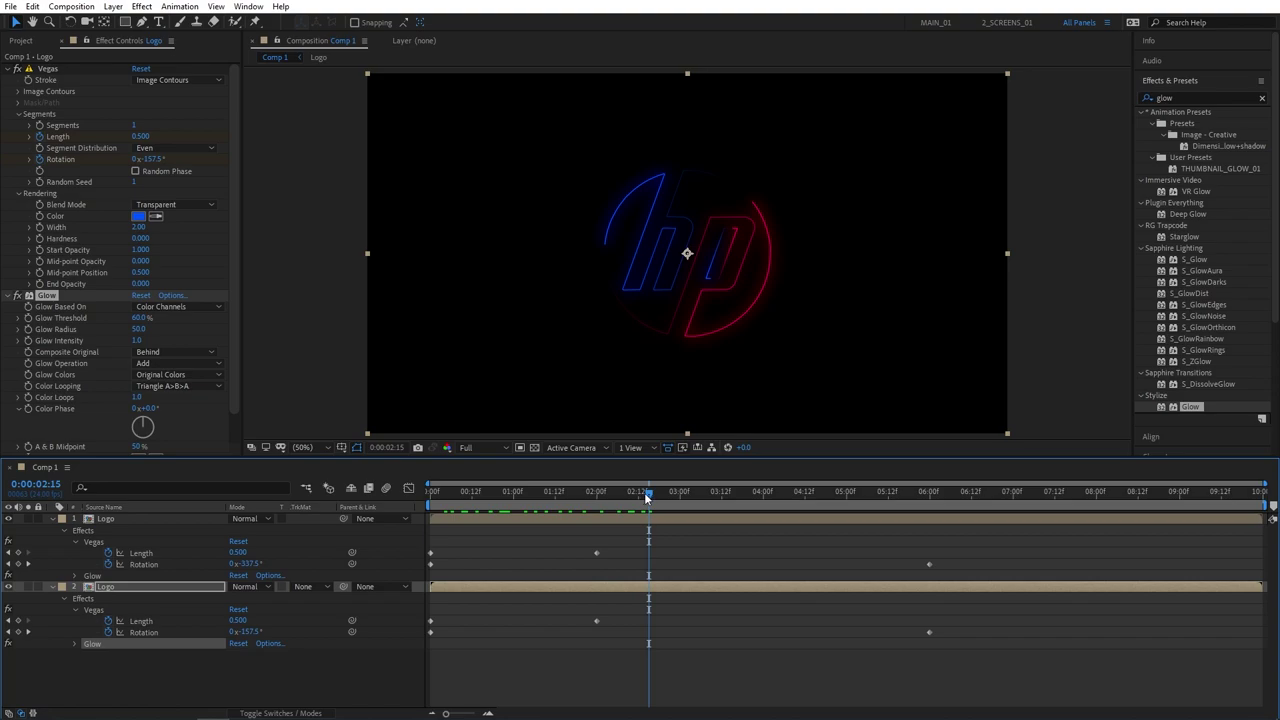
Duplicate the top Logo layer at 2 seconds and remove all effects from the copy
{"action": "left_click_drag", "start_coordinate": [647, 497], "coordinate": [597, 497]}
{"action": "left_click", "coordinate": [106, 519]}
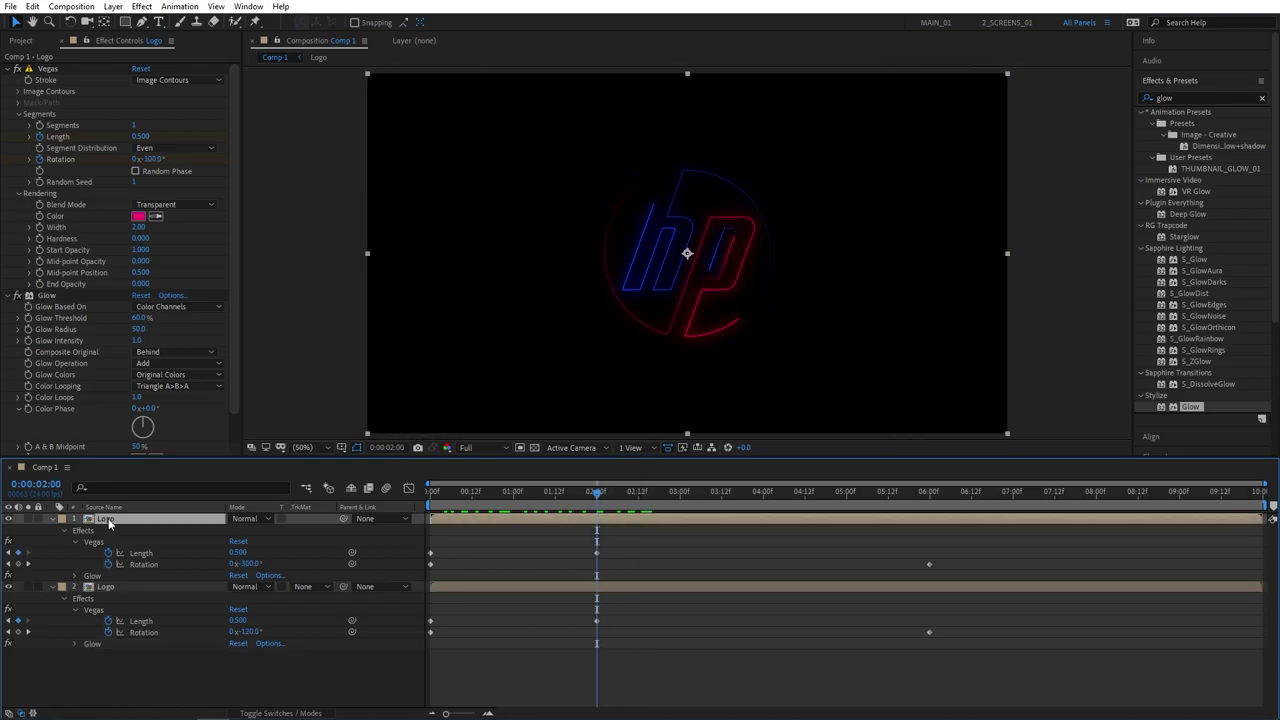
{"action": "left_click", "coordinate": [32, 6]}
{"action": "left_click", "coordinate": [60, 184]}
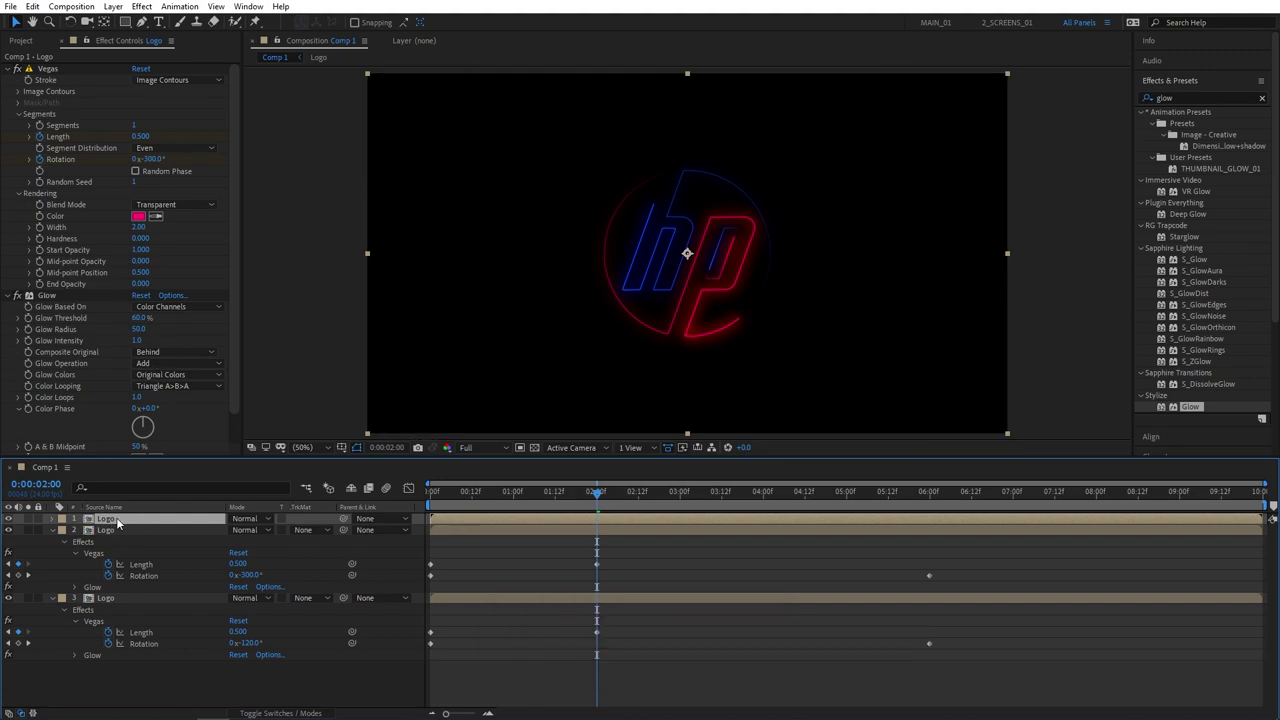
{"action": "left_click", "coordinate": [48, 69]}
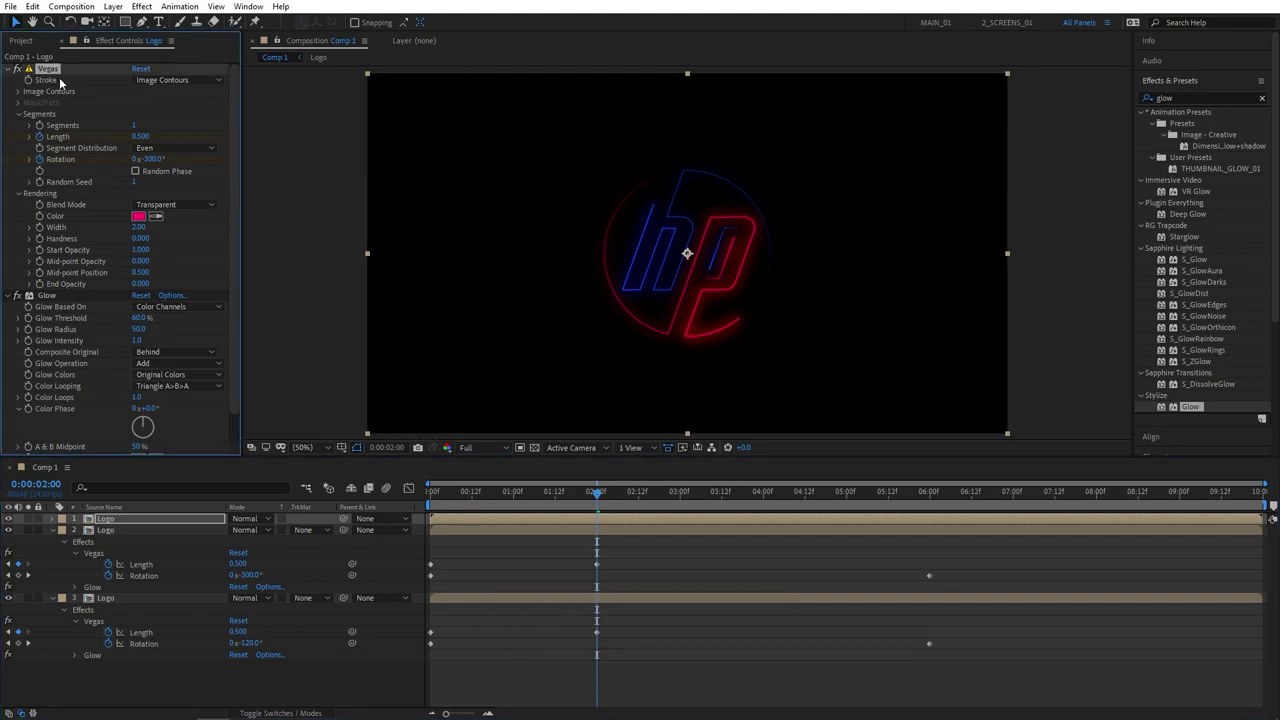
{"action": "key", "text": "ctrl+shift+e"}
Apply Venetian Blinds to the plain logo copy with a width of 10
{"action": "left_click", "coordinate": [1150, 98]}
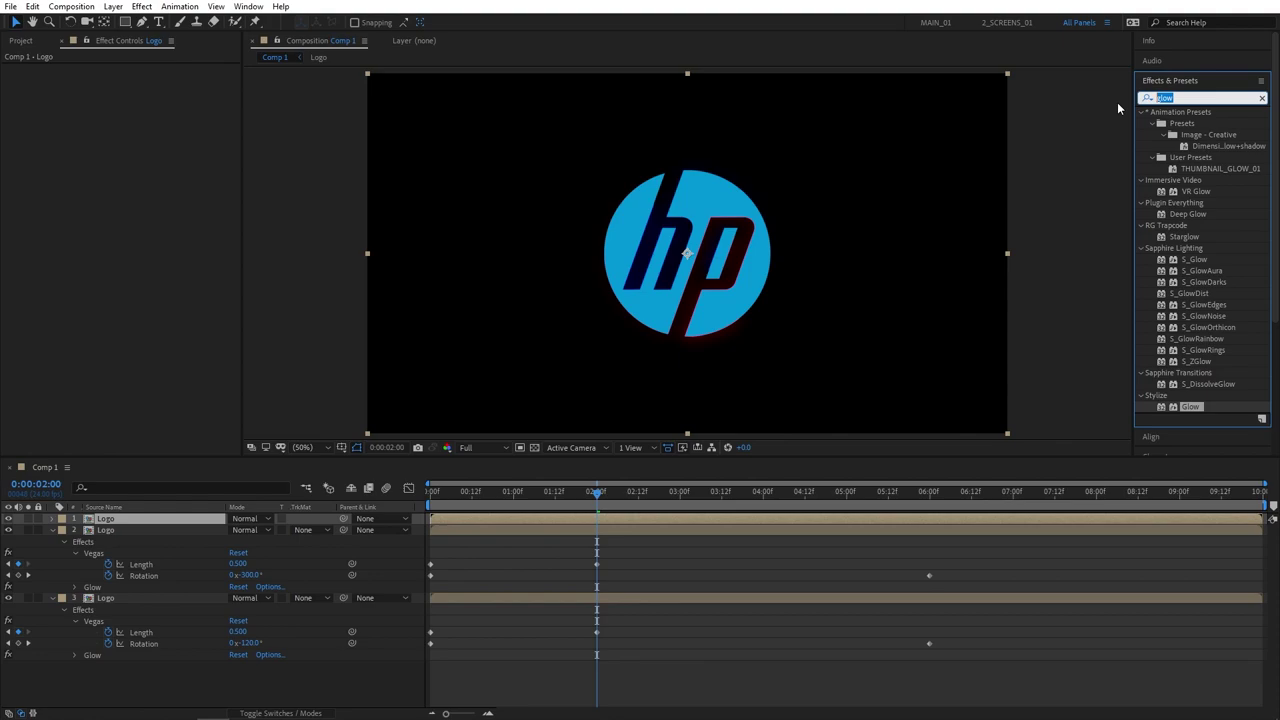
{"action": "type", "text": "vene"}
{"action": "left_click_drag", "start_coordinate": [1195, 170], "coordinate": [108, 527]}
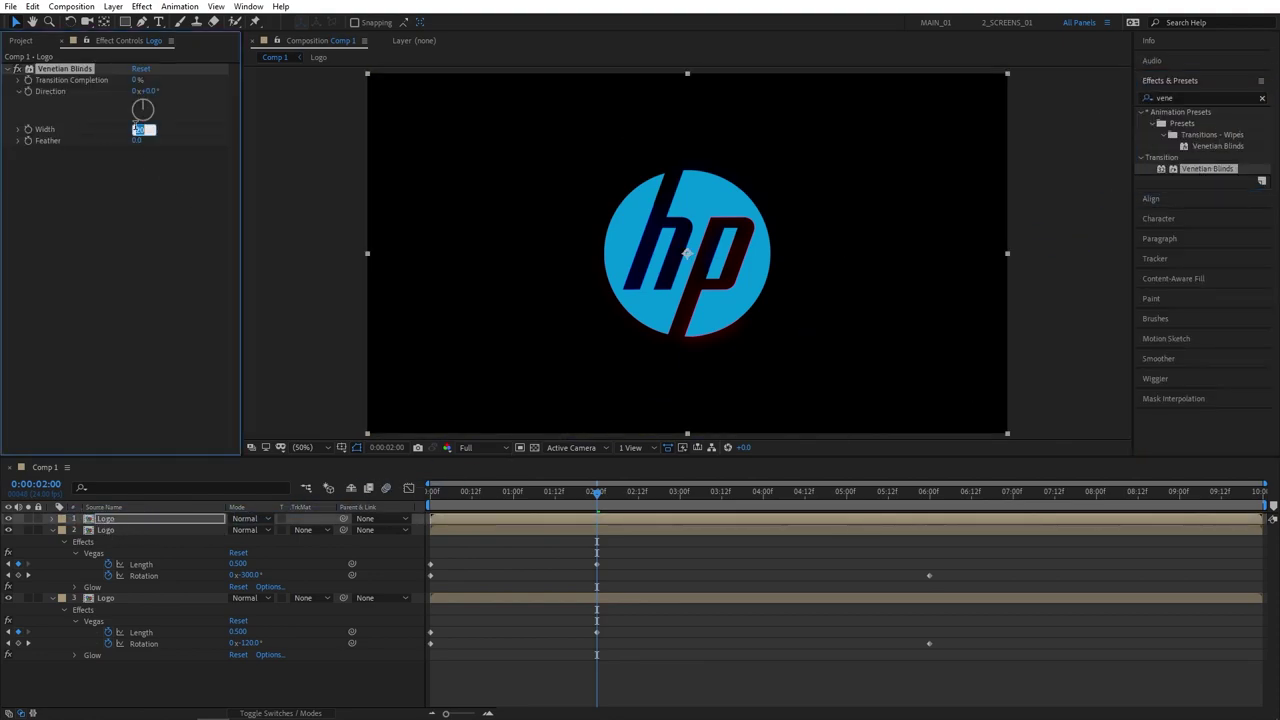
{"action": "left_click_drag", "start_coordinate": [137, 129], "coordinate": [165, 98]}
Keyframe Transition Completion from 100% at 2 seconds to 0% at 3 seconds
{"action": "left_click_drag", "start_coordinate": [137, 79], "coordinate": [306, 76]}
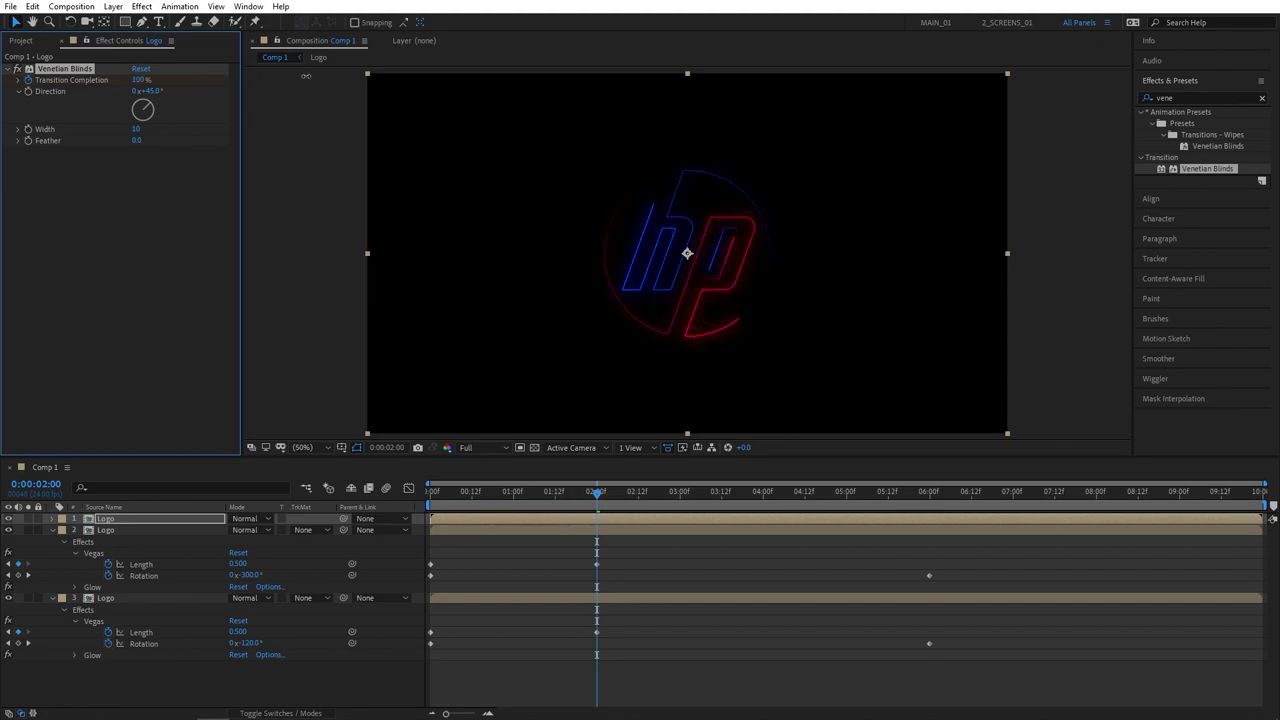
{"action": "left_click", "coordinate": [680, 491]}
{"action": "left_click_drag", "start_coordinate": [137, 79], "coordinate": [10, 79]}
{"action": "left_click_drag", "start_coordinate": [676, 491], "coordinate": [596, 494]}
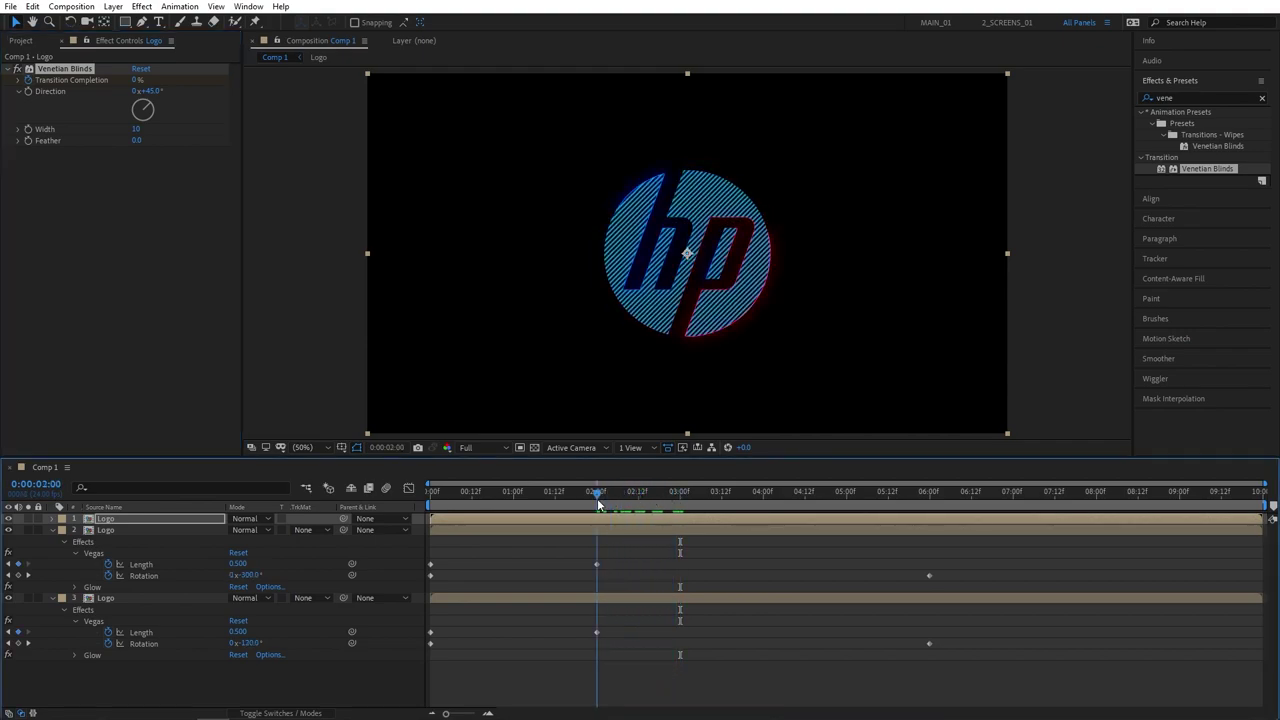
Drop Vegas Start Opacity to 0 at 3 seconds on both outline Logo layers
{"action": "left_click", "coordinate": [126, 529]}
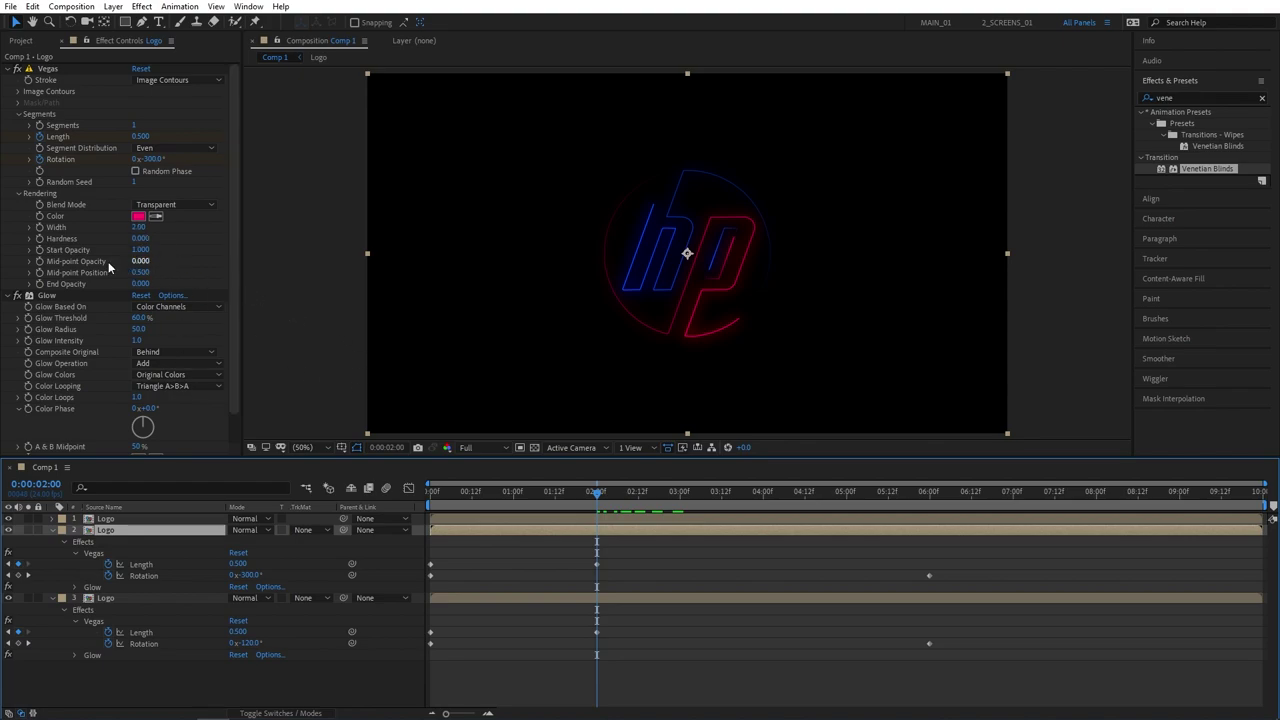
{"action": "left_click", "coordinate": [40, 256]}
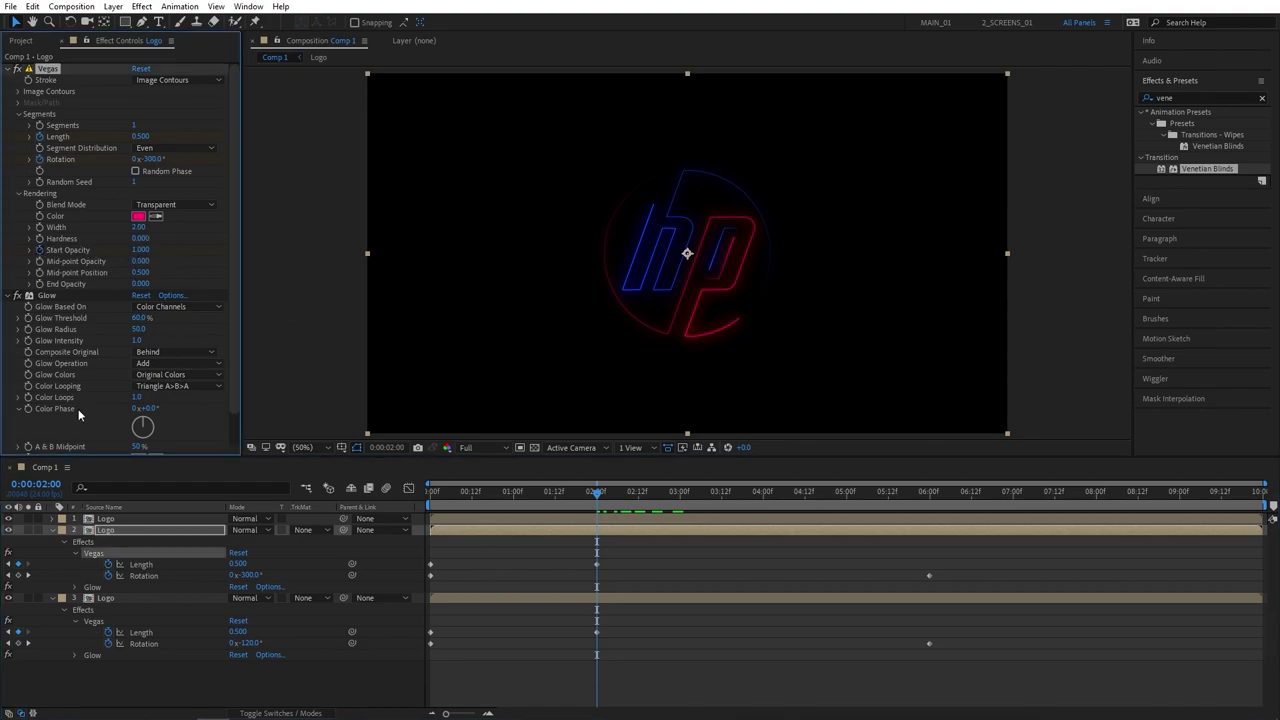
{"action": "left_click", "coordinate": [121, 600]}
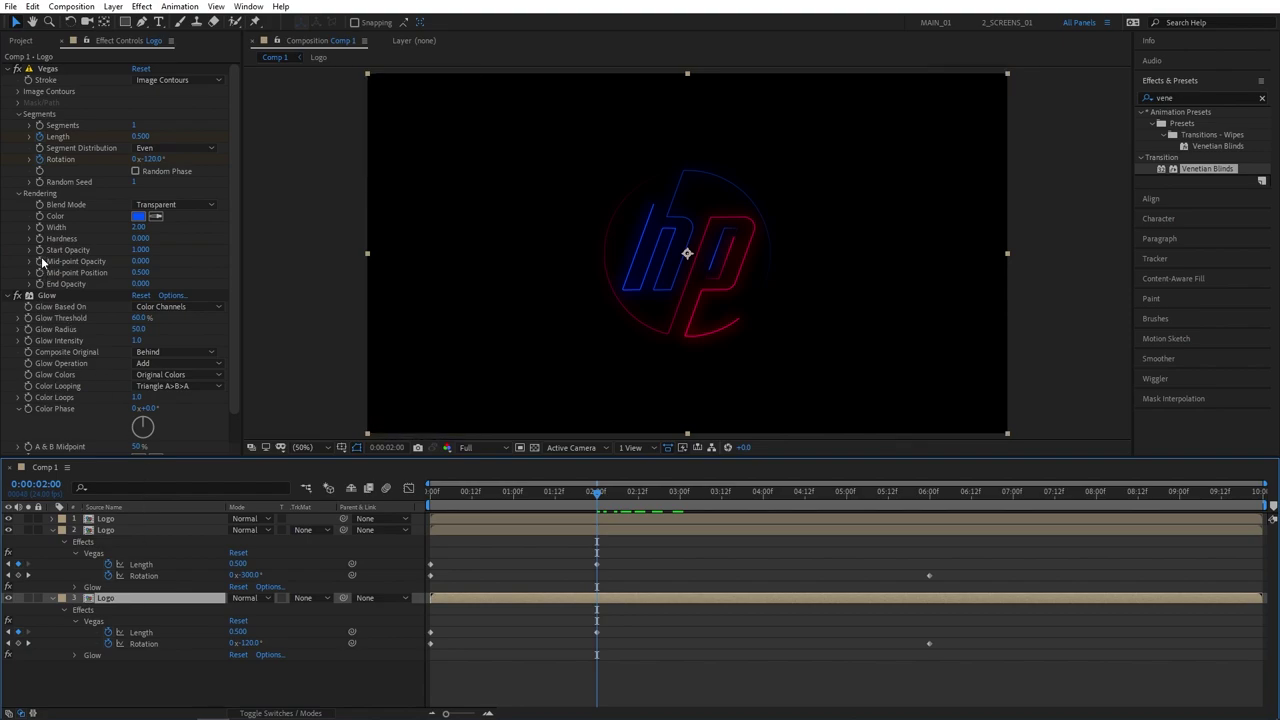
{"action": "left_click", "coordinate": [42, 256]}
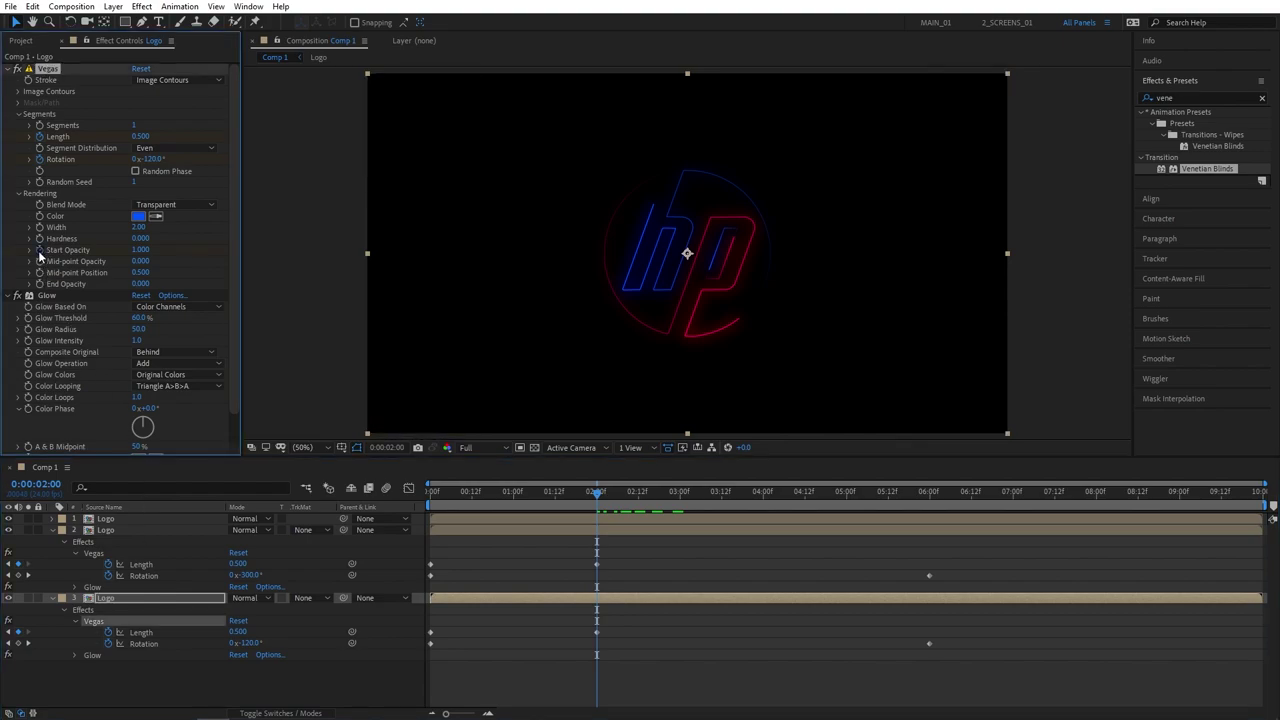
{"action": "left_click", "coordinate": [474, 533], "text": "shift"}
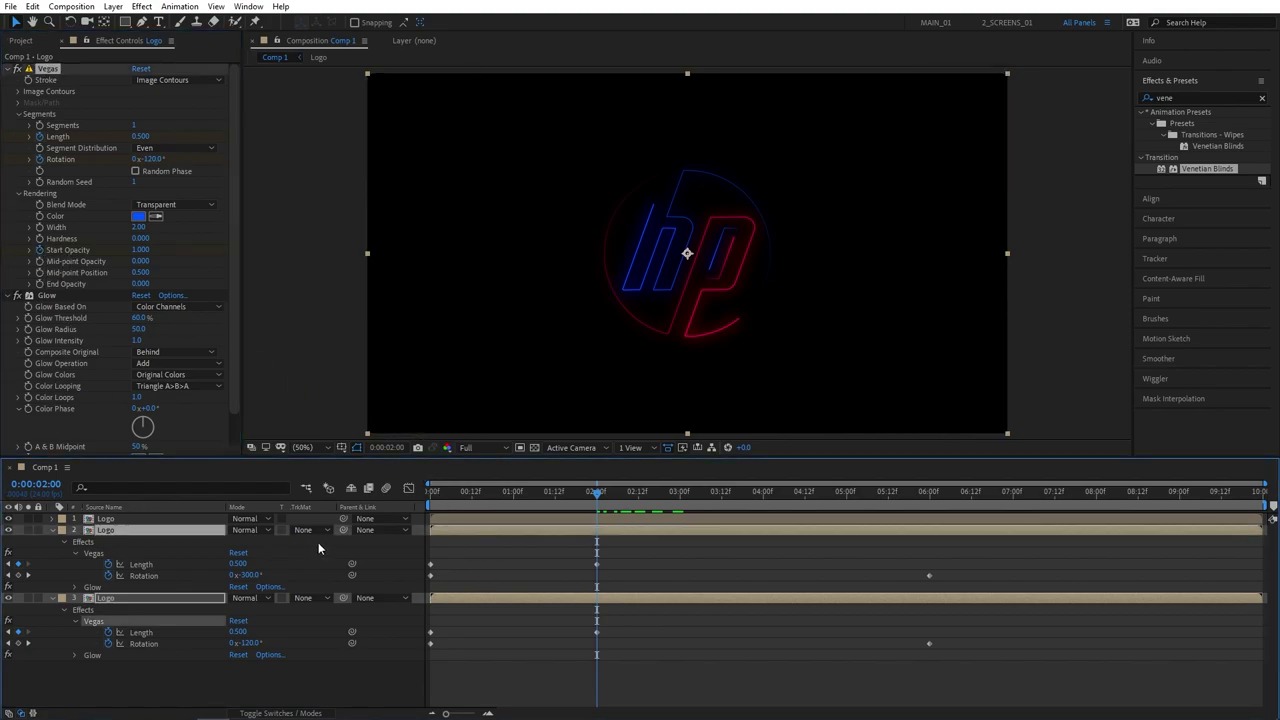
{"action": "key", "text": "u"}
{"action": "key", "text": "u"}
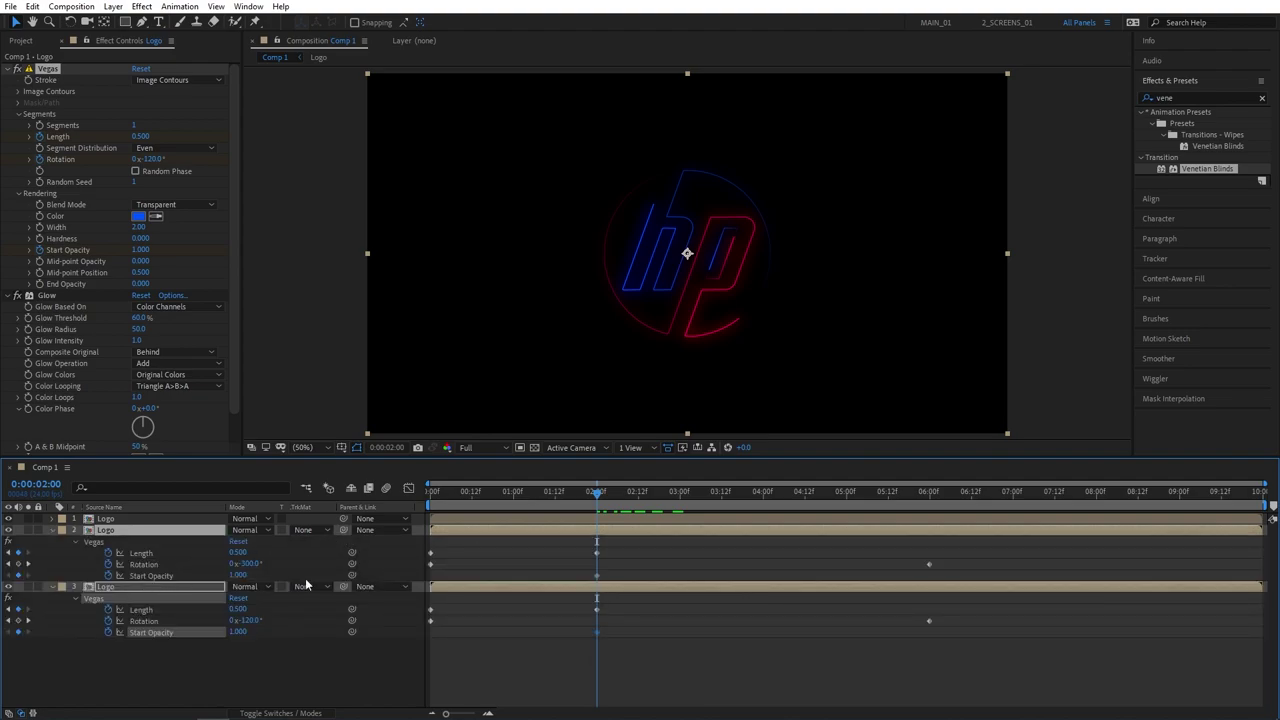
{"action": "left_click_drag", "start_coordinate": [597, 493], "coordinate": [684, 502]}
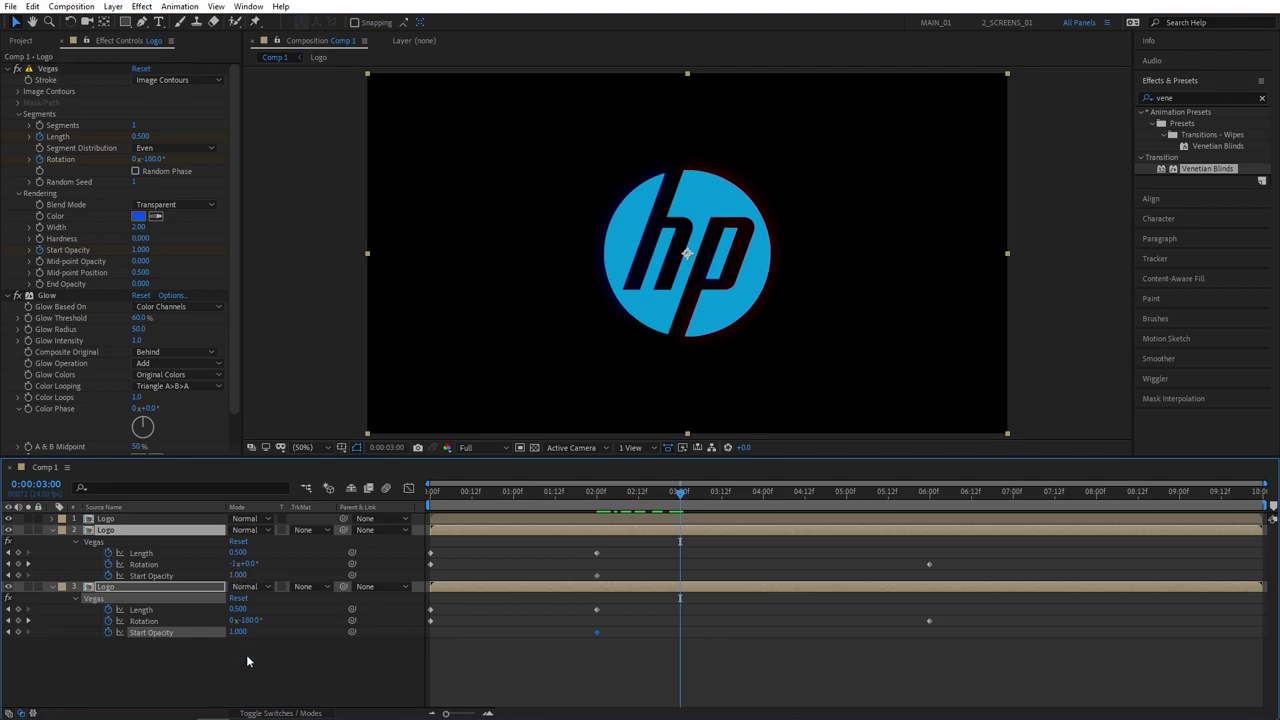
{"action": "left_click_drag", "start_coordinate": [240, 632], "coordinate": [170, 575]}
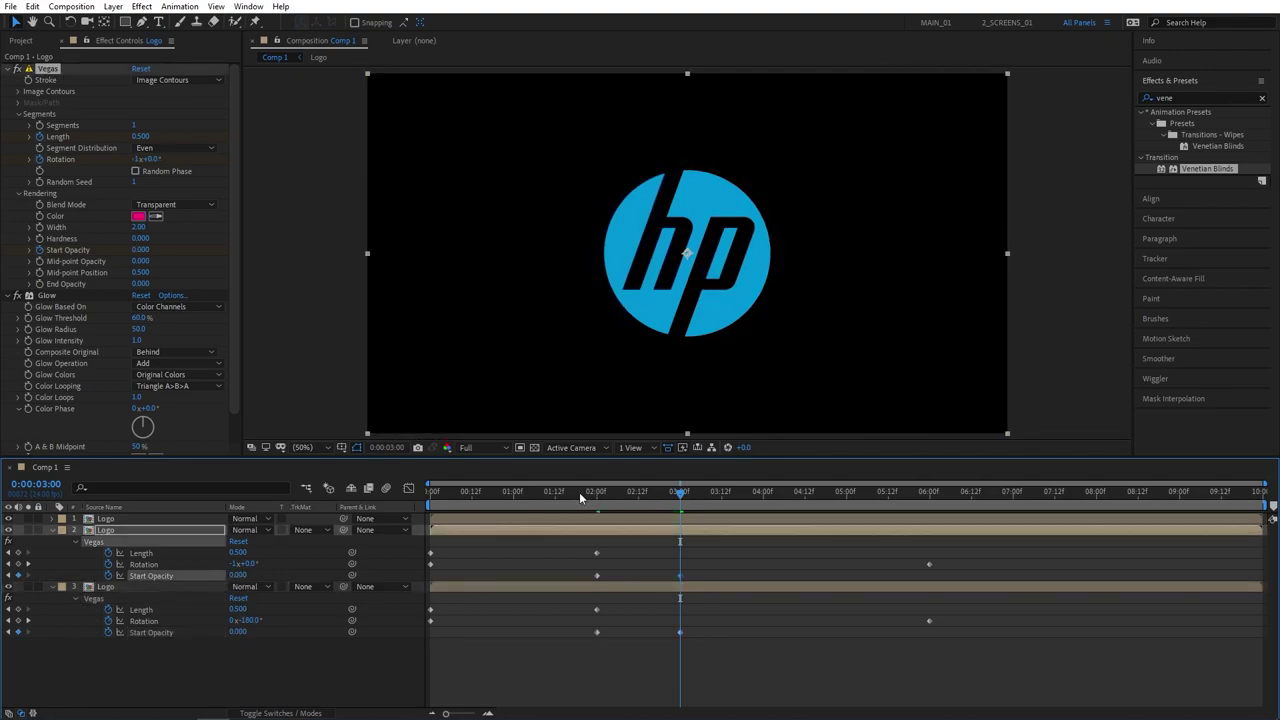
{"action": "mouse_move", "coordinate": [594, 492]}
{"action": "left_mouse_down"}
{"action": "mouse_move", "coordinate": [712, 495]}
{"action": "mouse_move", "coordinate": [586, 495]}
{"action": "left_mouse_up"}
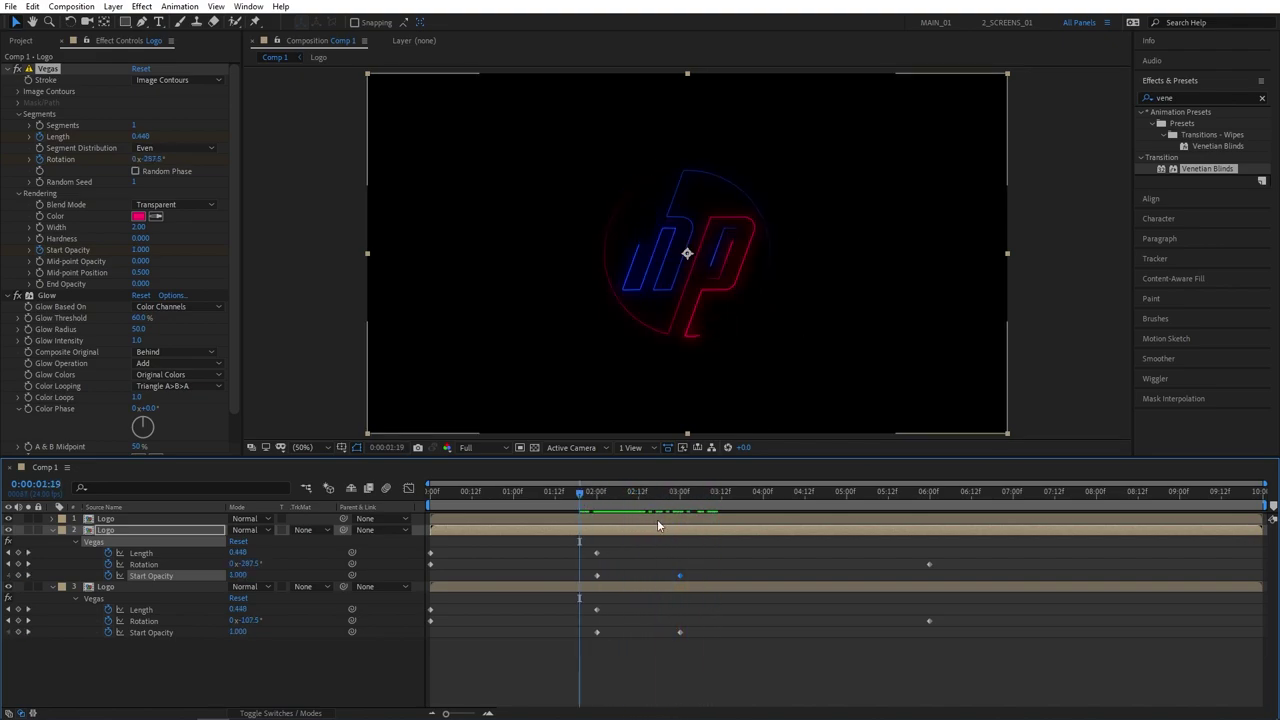
Apply Easy Ease to both Venetian Blinds Transition Completion keyframes
{"action": "left_click", "coordinate": [499, 518]}
{"action": "key", "text": "u"}
{"action": "left_click_drag", "start_coordinate": [706, 536], "coordinate": [593, 554]}
{"action": "right_click", "coordinate": [597, 541]}
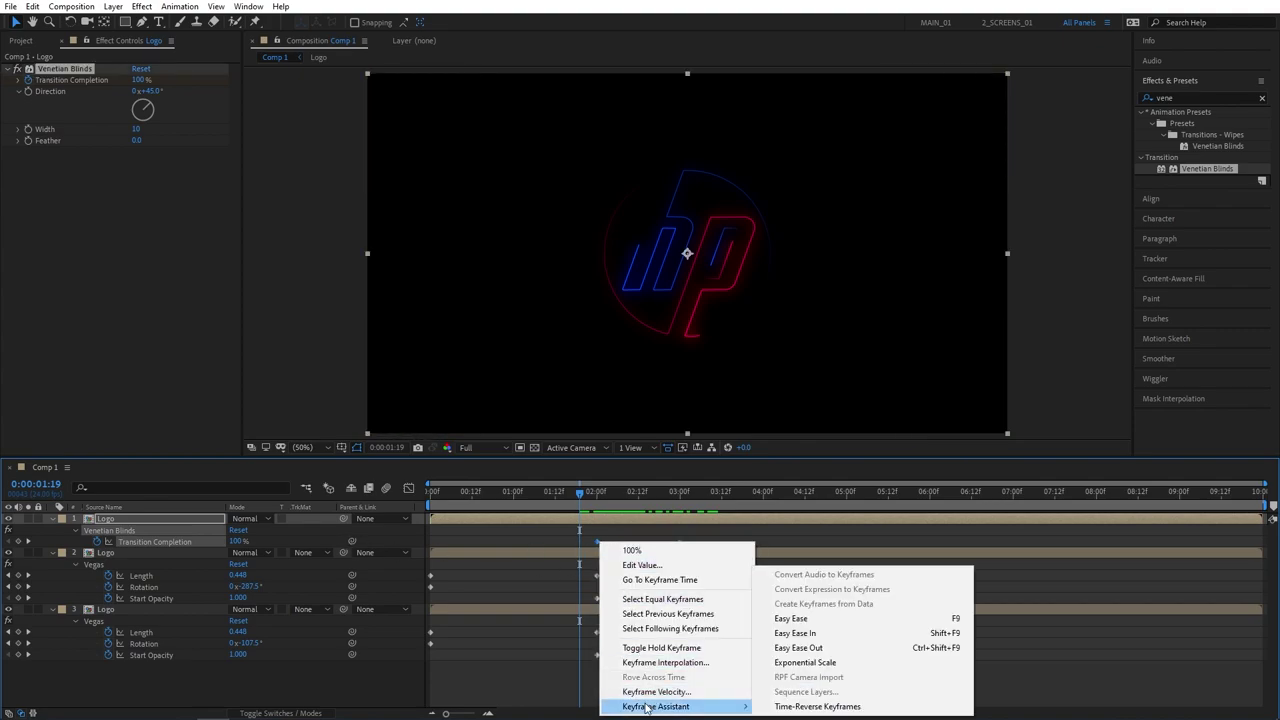
{"action": "left_click", "coordinate": [829, 619]}
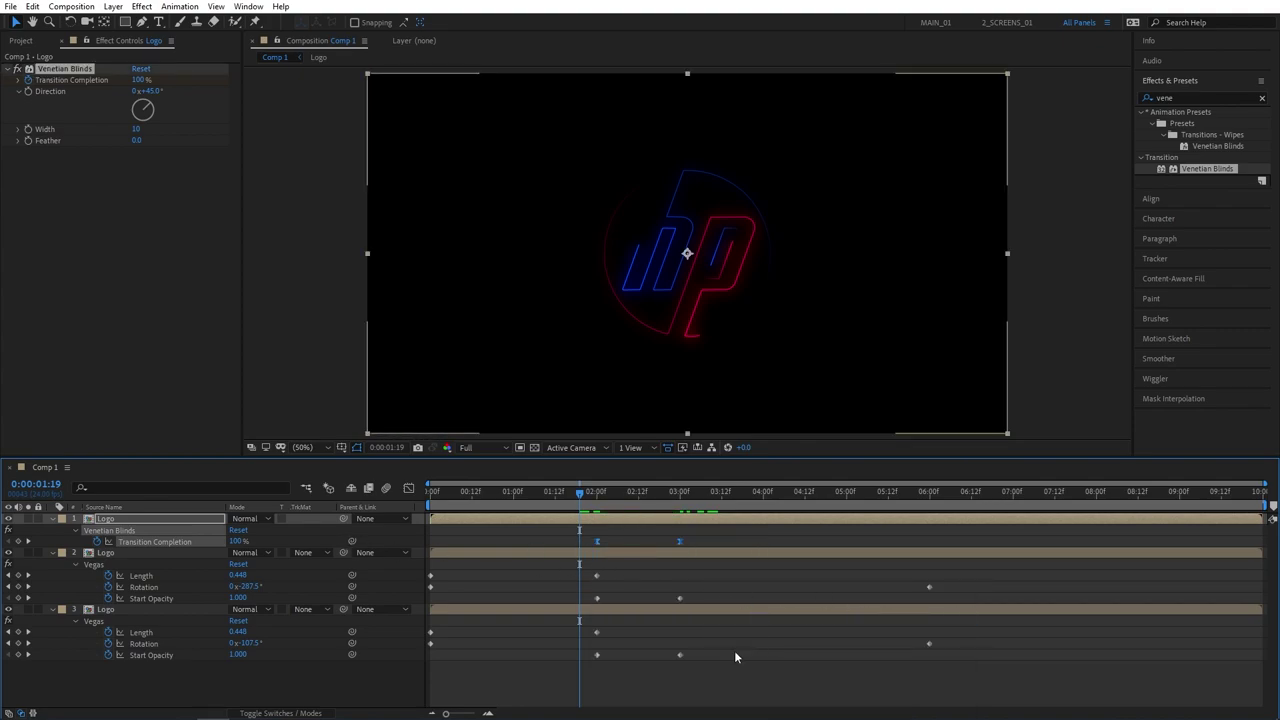
Apply Easy Ease (F9) to the Start Opacity keyframes on both stroke layers
{"action": "key", "text": "u"}
{"action": "left_click_drag", "start_coordinate": [704, 595], "coordinate": [590, 607]}
{"action": "key", "text": "F9"}
{"action": "left_click_drag", "start_coordinate": [704, 658], "coordinate": [556, 671]}
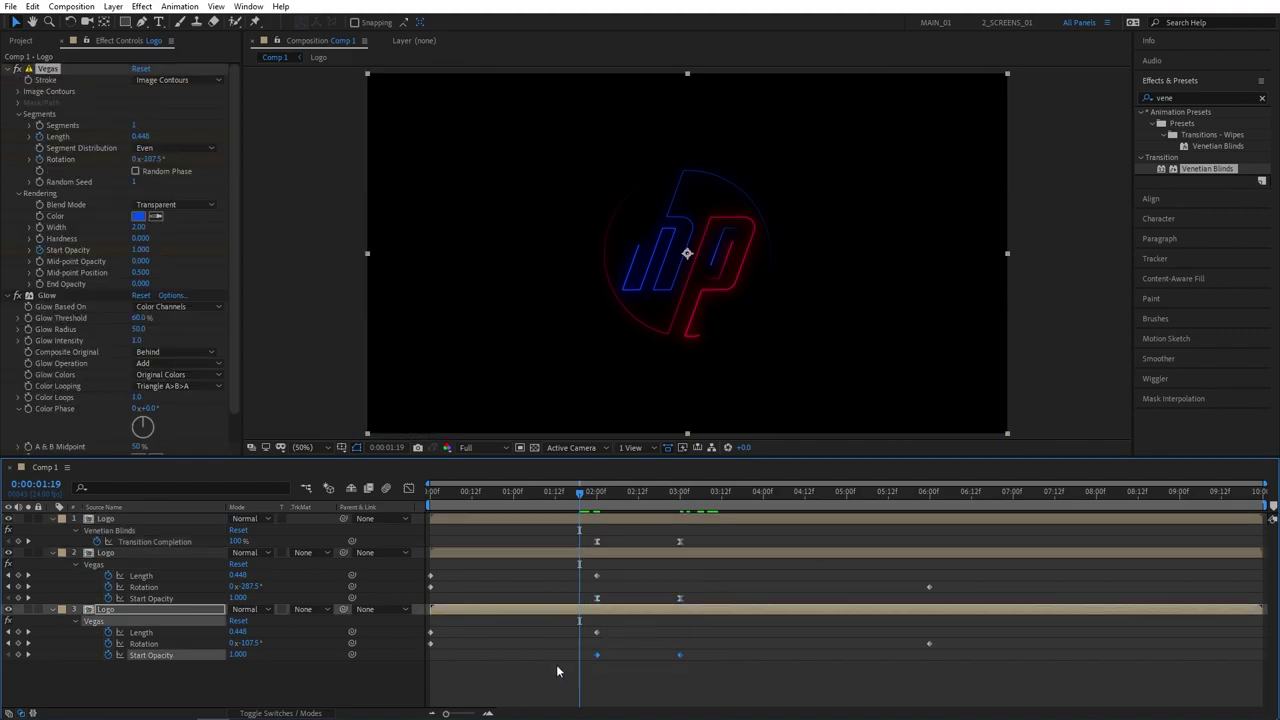
{"action": "key", "text": "F9"}
{"action": "left_click_drag", "start_coordinate": [580, 492], "coordinate": [651, 492]}
Pre-compose all three Logo layers into a precomp named 'Animation'
{"action": "left_click", "coordinate": [62, 518]}
{"action": "left_click", "coordinate": [62, 529]}
{"action": "left_click", "coordinate": [62, 540]}
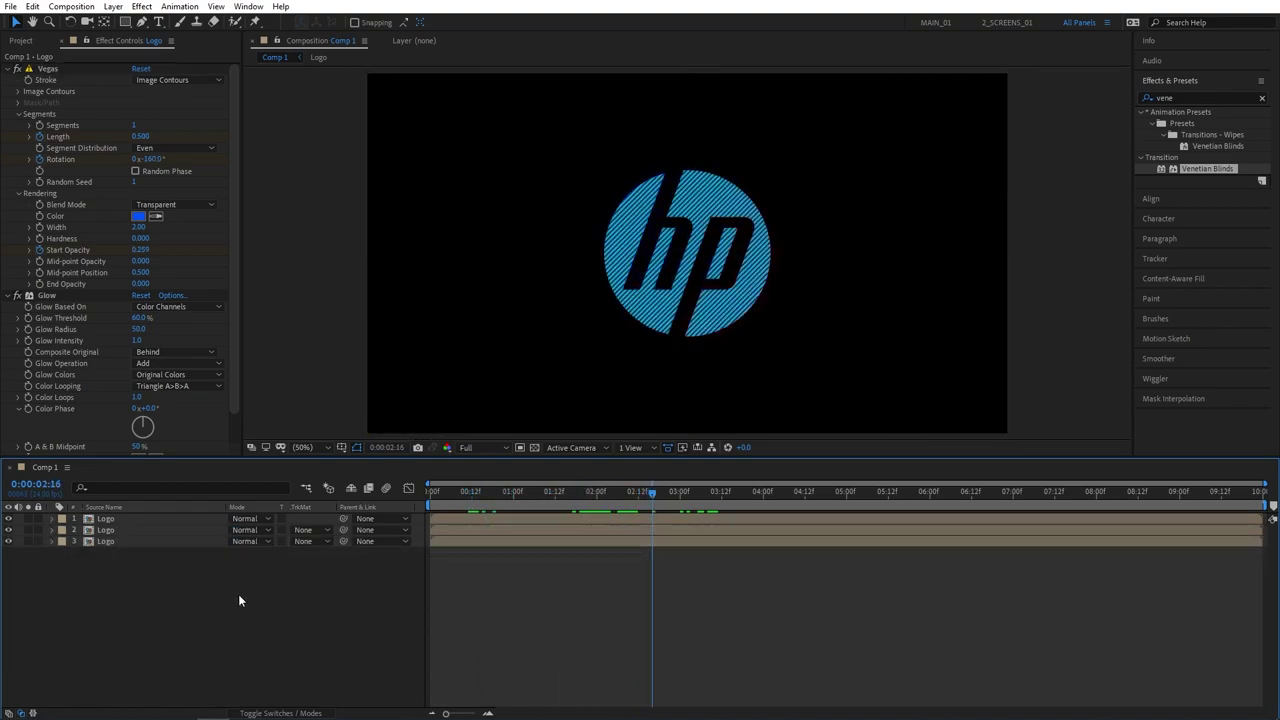
{"action": "left_click_drag", "start_coordinate": [238, 594], "coordinate": [112, 521]}
{"action": "right_click", "coordinate": [112, 521]}
{"action": "left_click", "coordinate": [170, 443]}
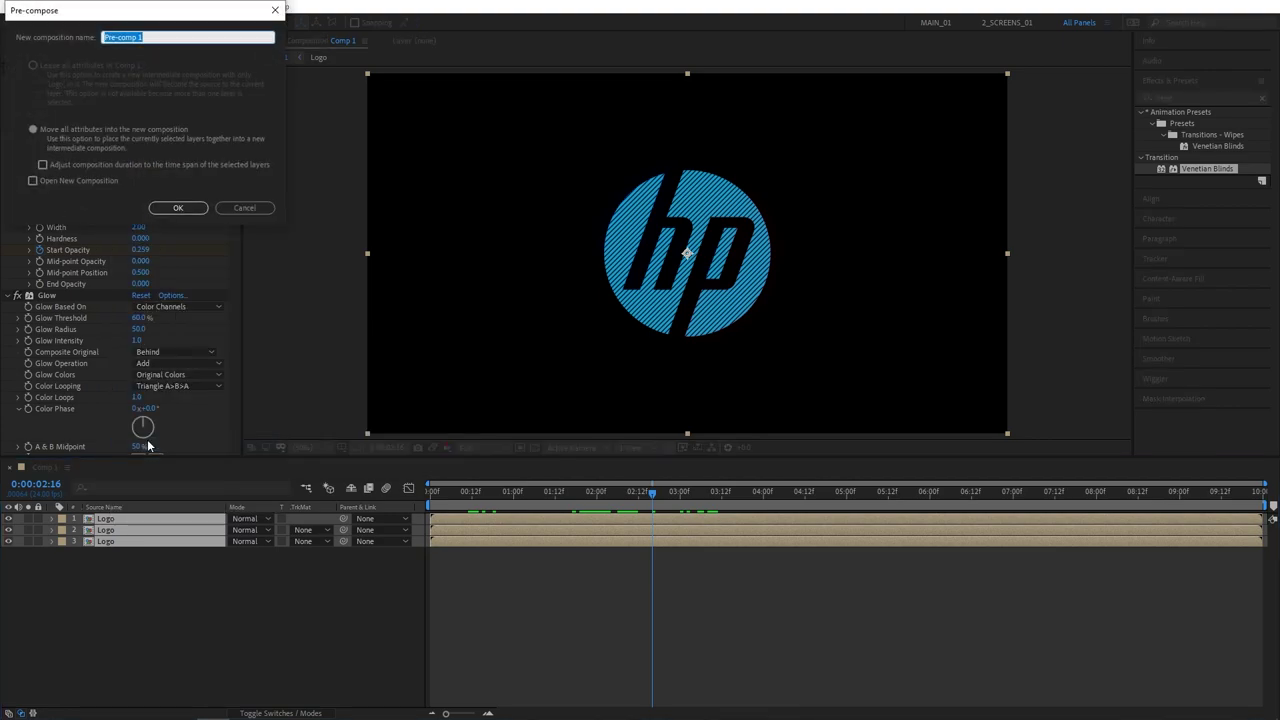
{"action": "type", "text": "Animation"}
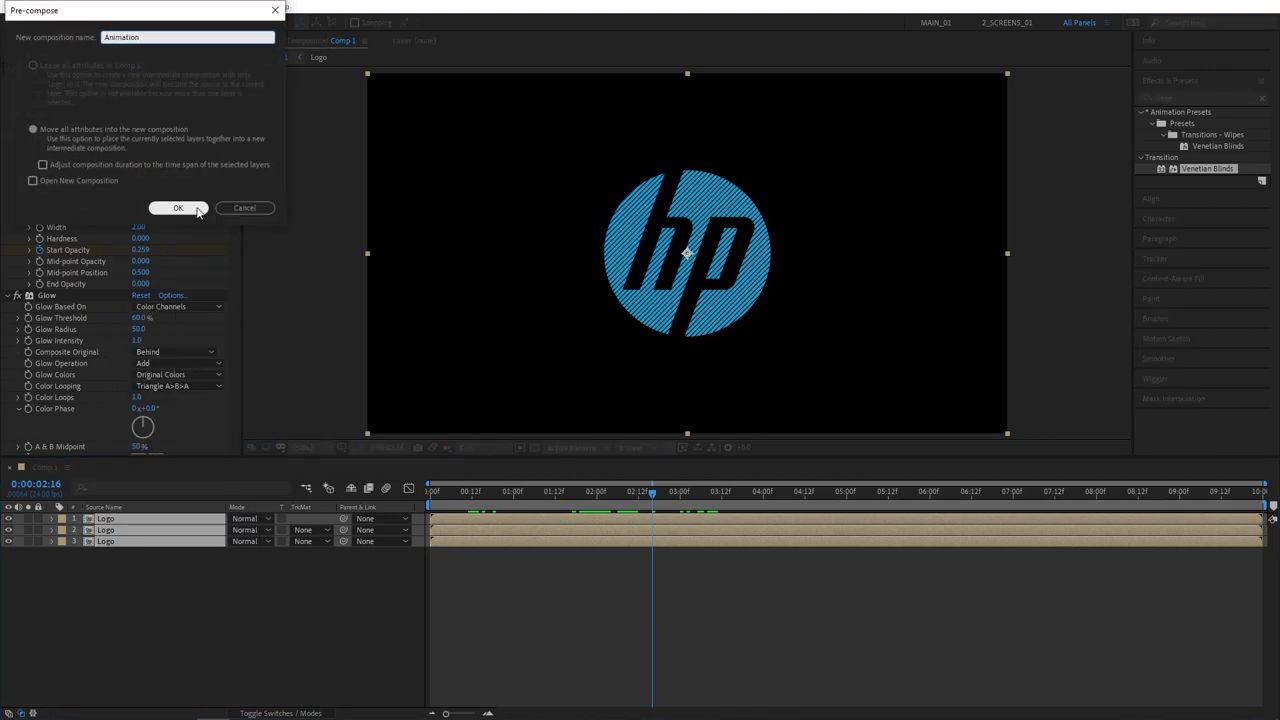
{"action": "left_click", "coordinate": [178, 208]}
Create a solid named 'BG' and place it beneath the Animation layer
{"action": "left_click", "coordinate": [140, 570]}
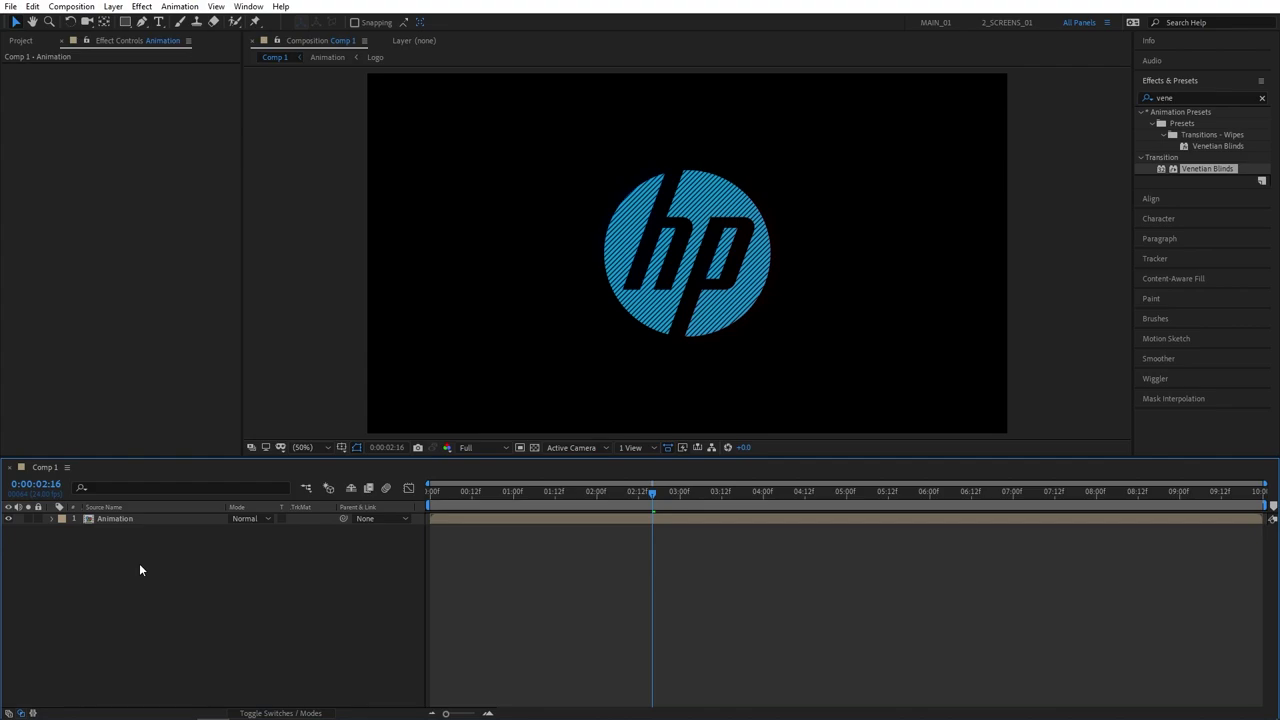
{"action": "right_click", "coordinate": [140, 566]}
{"action": "mouse_move", "coordinate": [175, 572]}
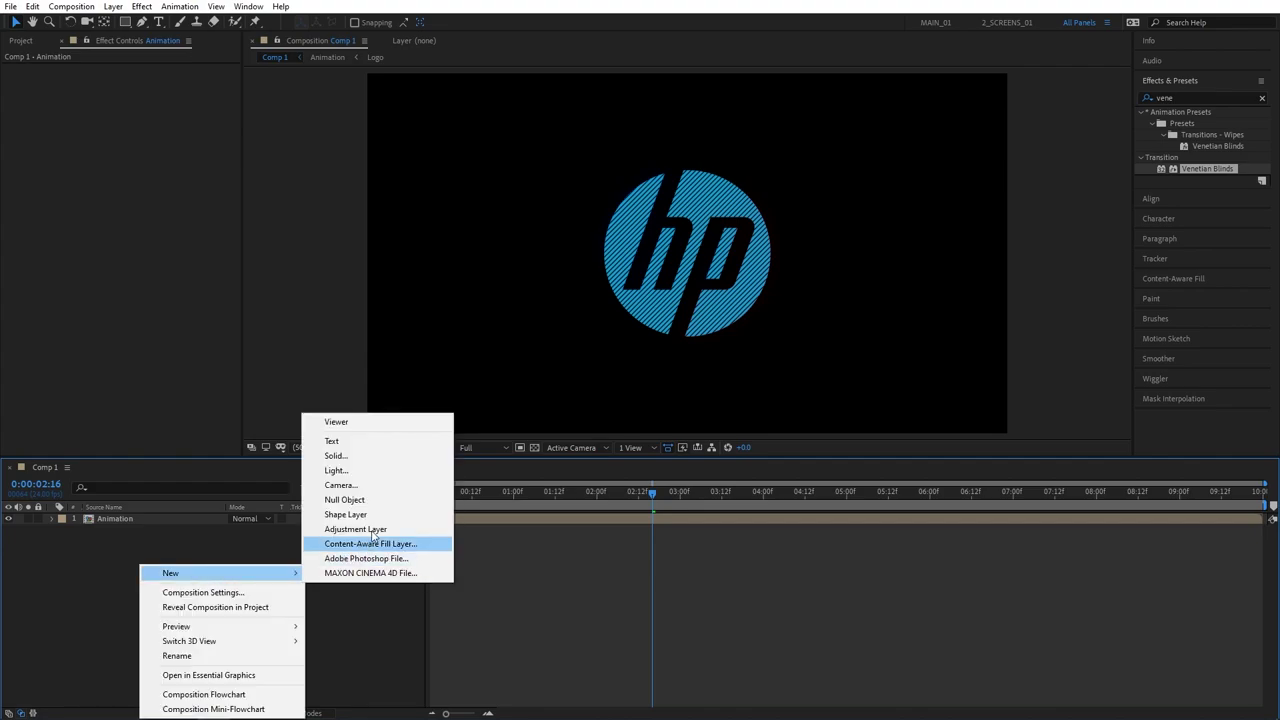
{"action": "left_click", "coordinate": [342, 460]}
{"action": "type", "text": "BG"}
{"action": "left_click", "coordinate": [209, 271]}
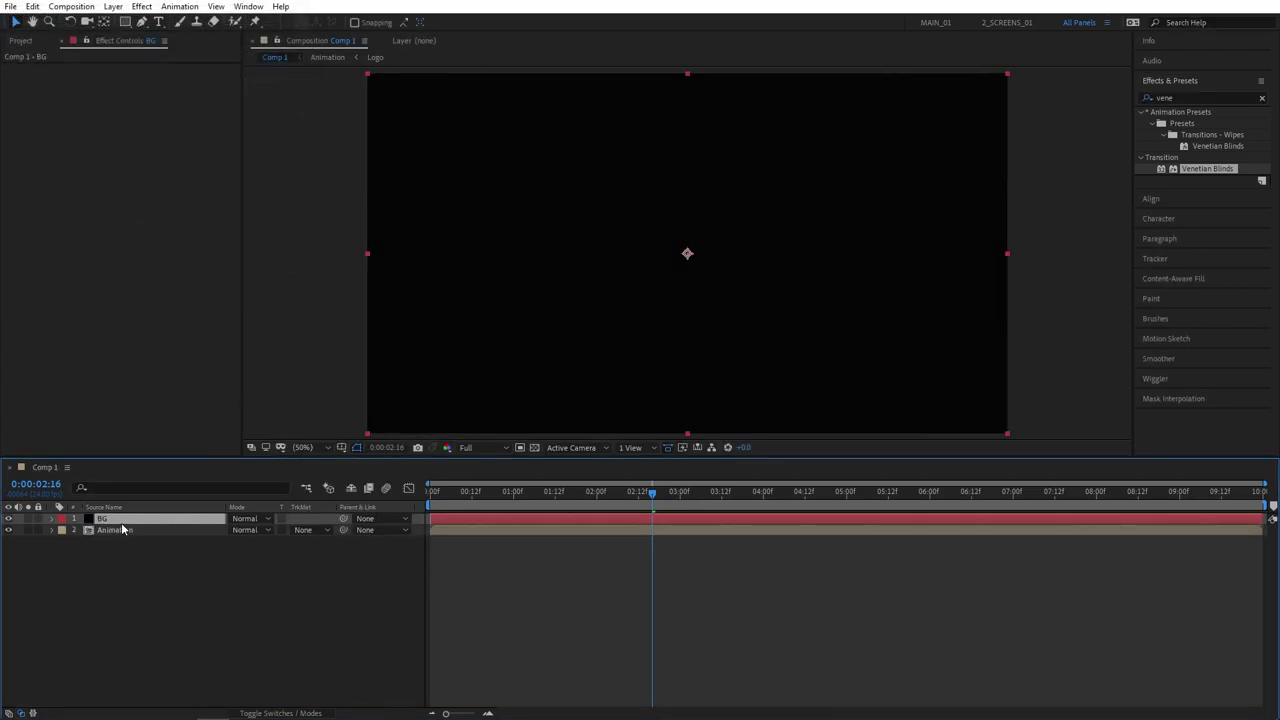
{"action": "left_click_drag", "start_coordinate": [115, 522], "coordinate": [173, 575]}
{"action": "left_click", "coordinate": [184, 578]}
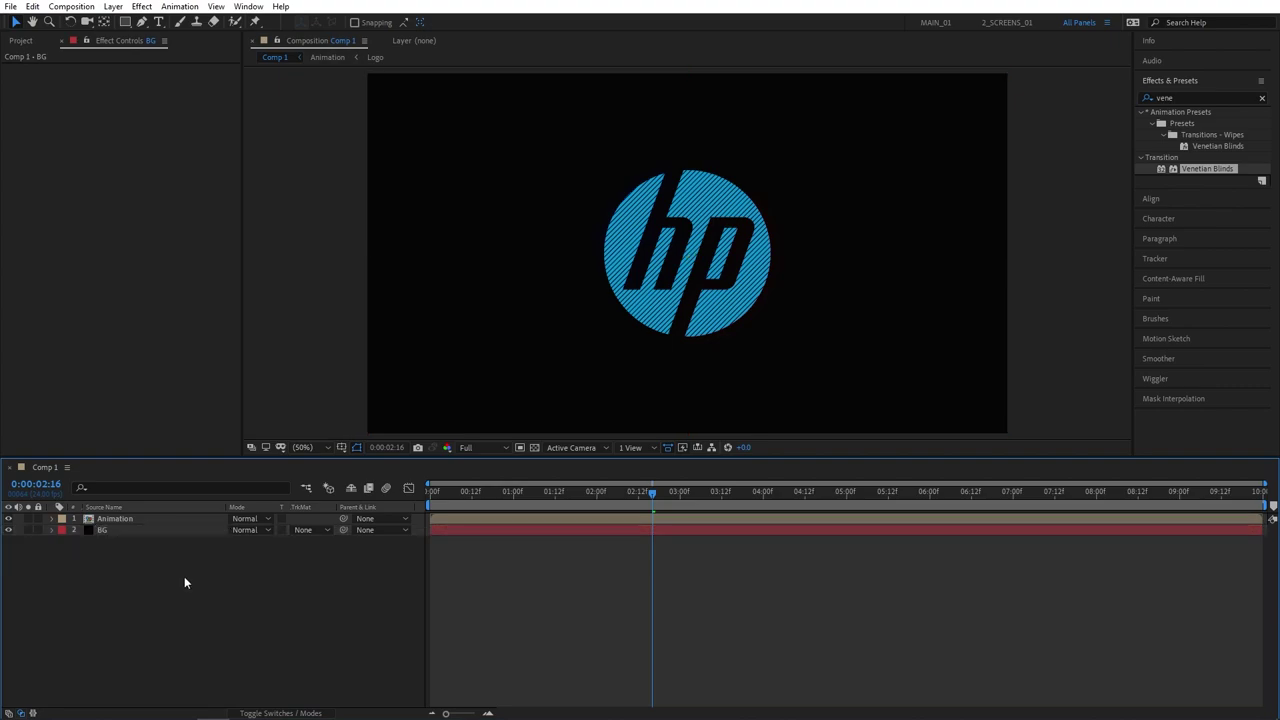
Add Rotation and Scale keyframes on the Animation layer at 4 seconds
{"action": "left_click_drag", "start_coordinate": [652, 493], "coordinate": [764, 506]}
{"action": "left_click", "coordinate": [135, 519]}
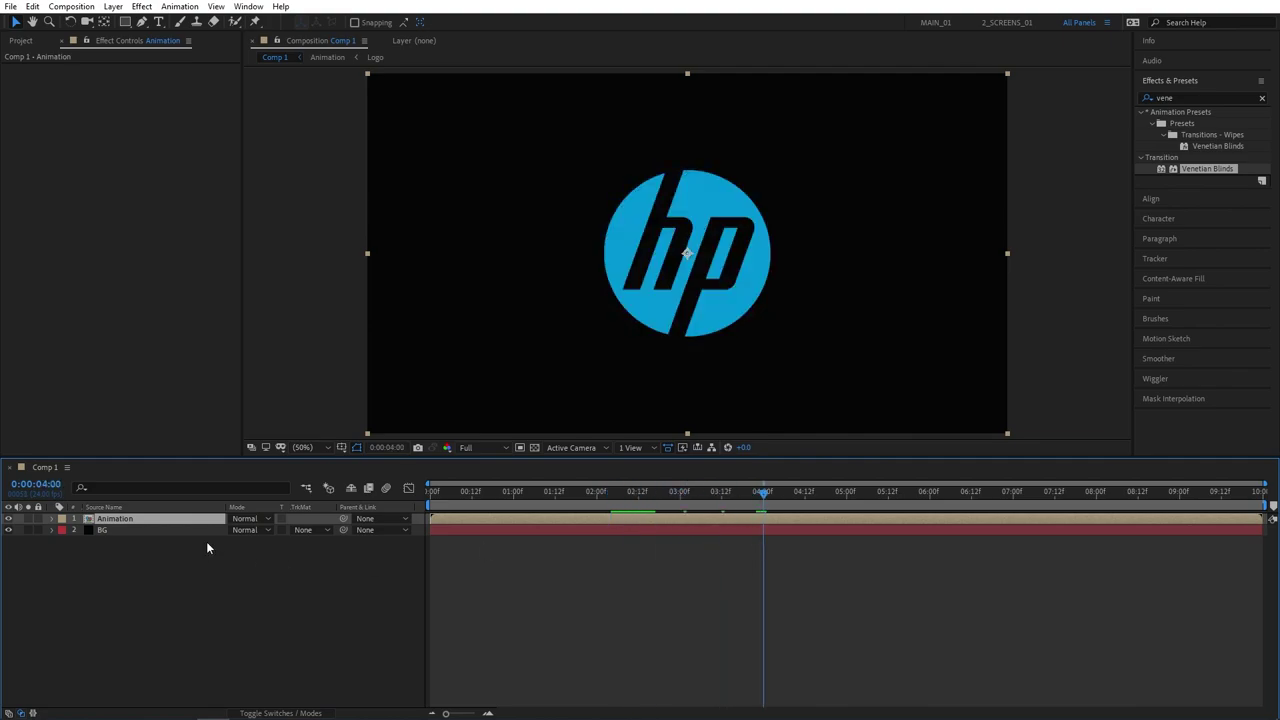
{"action": "key", "text": "s"}
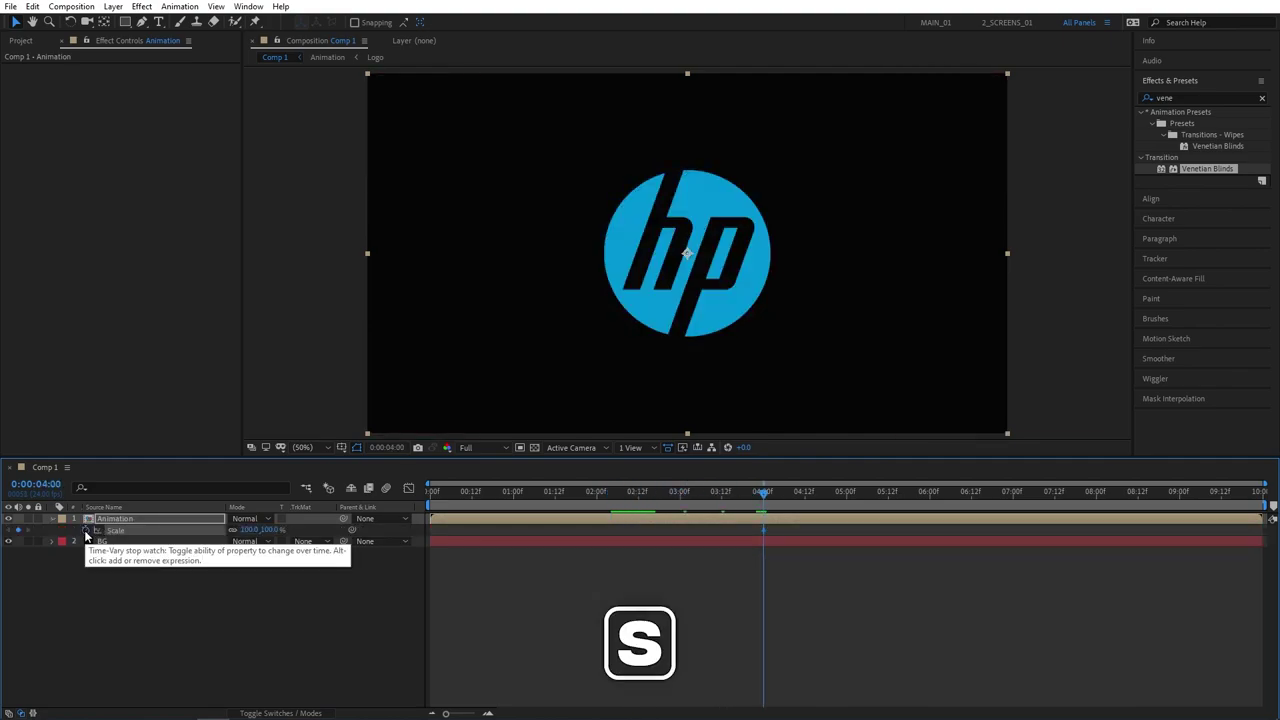
{"action": "key", "text": "r"}
{"action": "left_click", "coordinate": [85, 530]}
{"action": "key", "text": "r"}
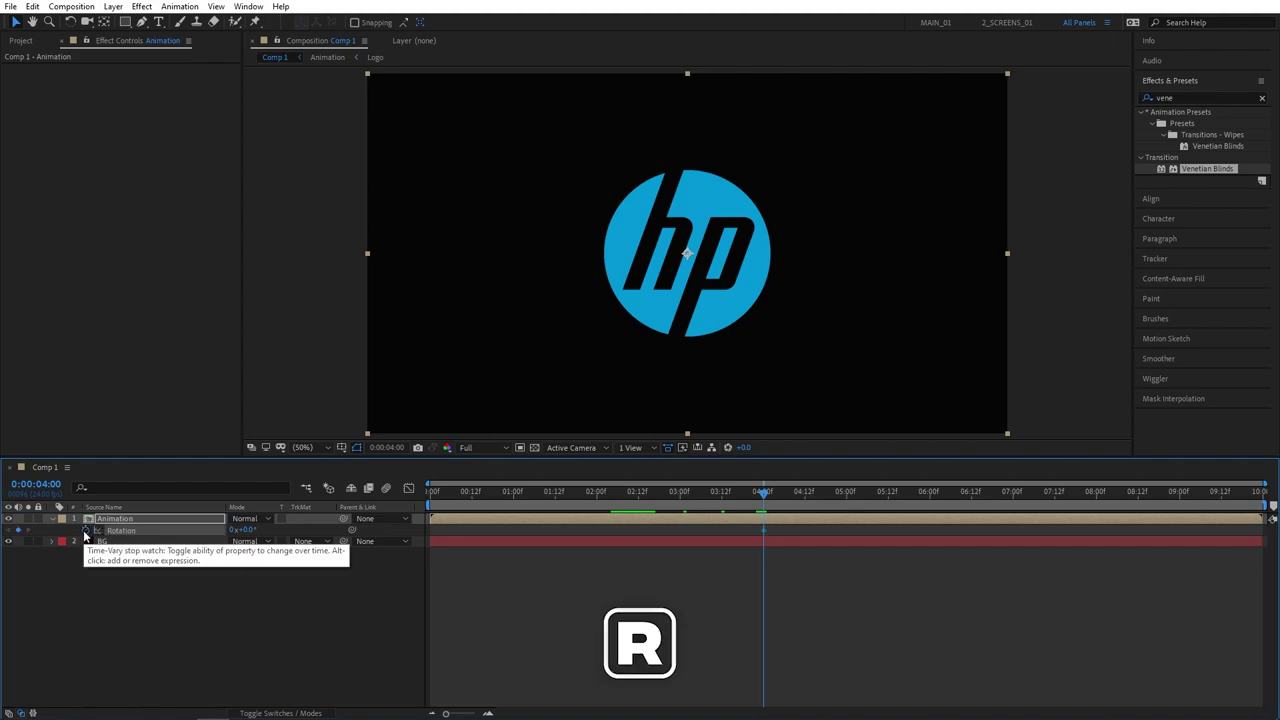
{"action": "key", "text": "u"}
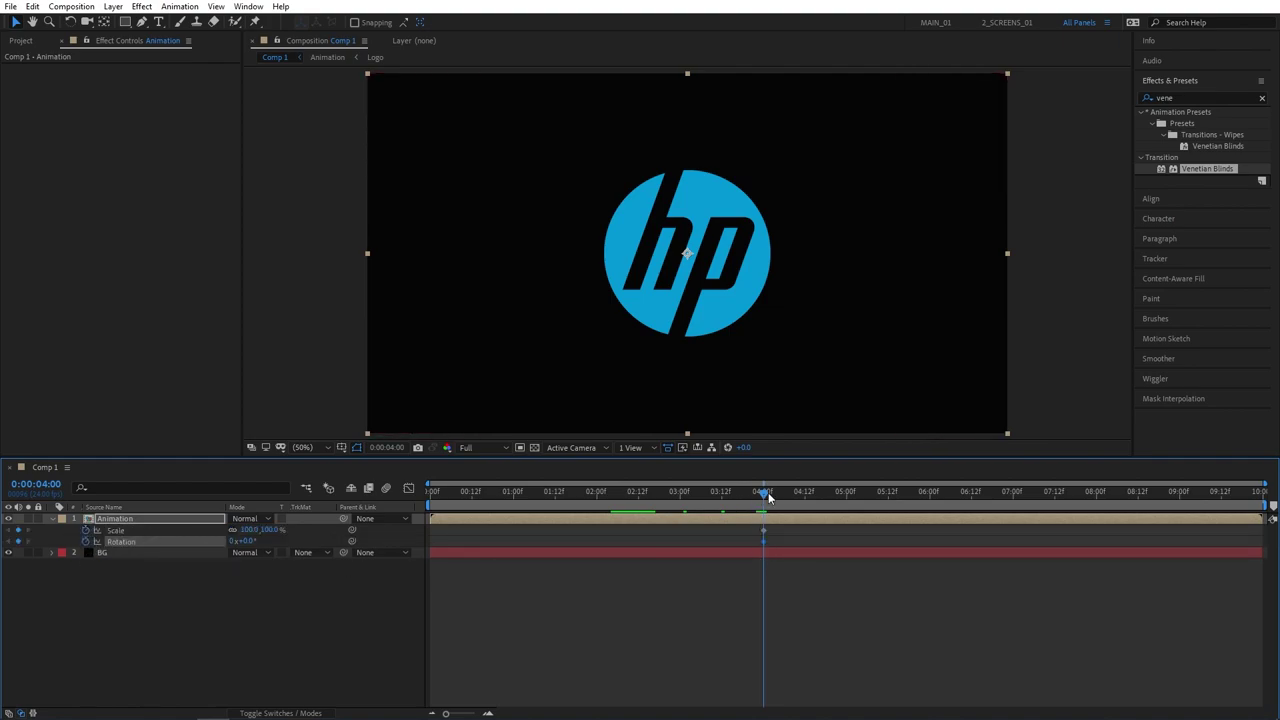
At 0:00 set Rotation to -45° and Scale to 250%, then select all four keyframes
{"action": "left_click_drag", "start_coordinate": [768, 497], "coordinate": [401, 512]}
{"action": "key", "text": "u"}
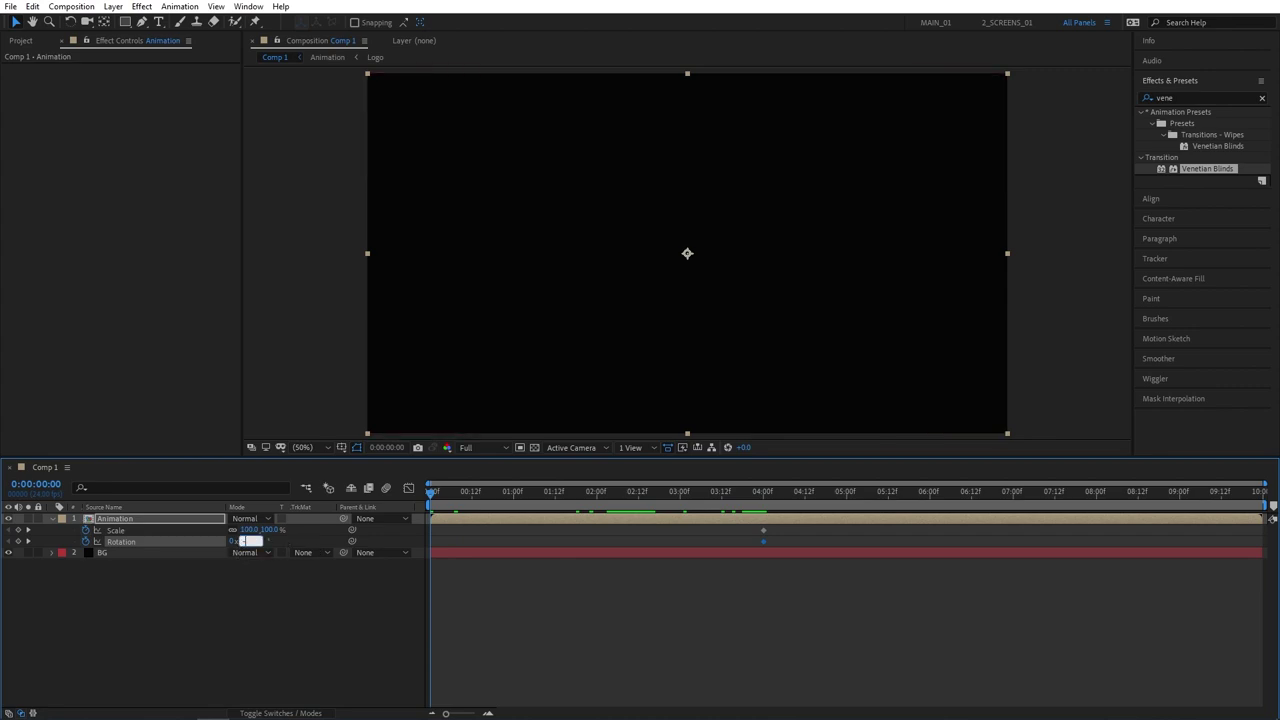
{"action": "key", "text": "Return"}
{"action": "left_click", "coordinate": [249, 530]}
{"action": "type", "text": "250"}
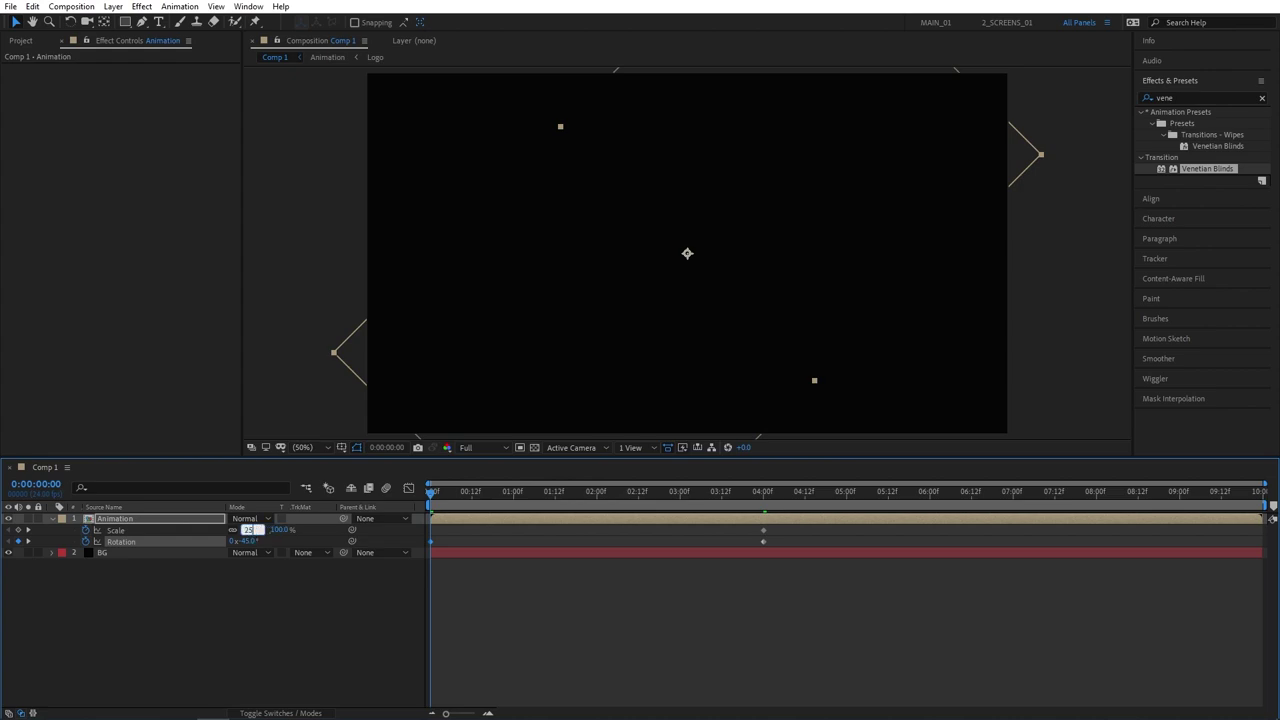
{"action": "key", "text": "Return"}
{"action": "left_click_drag", "start_coordinate": [788, 527], "coordinate": [431, 546]}
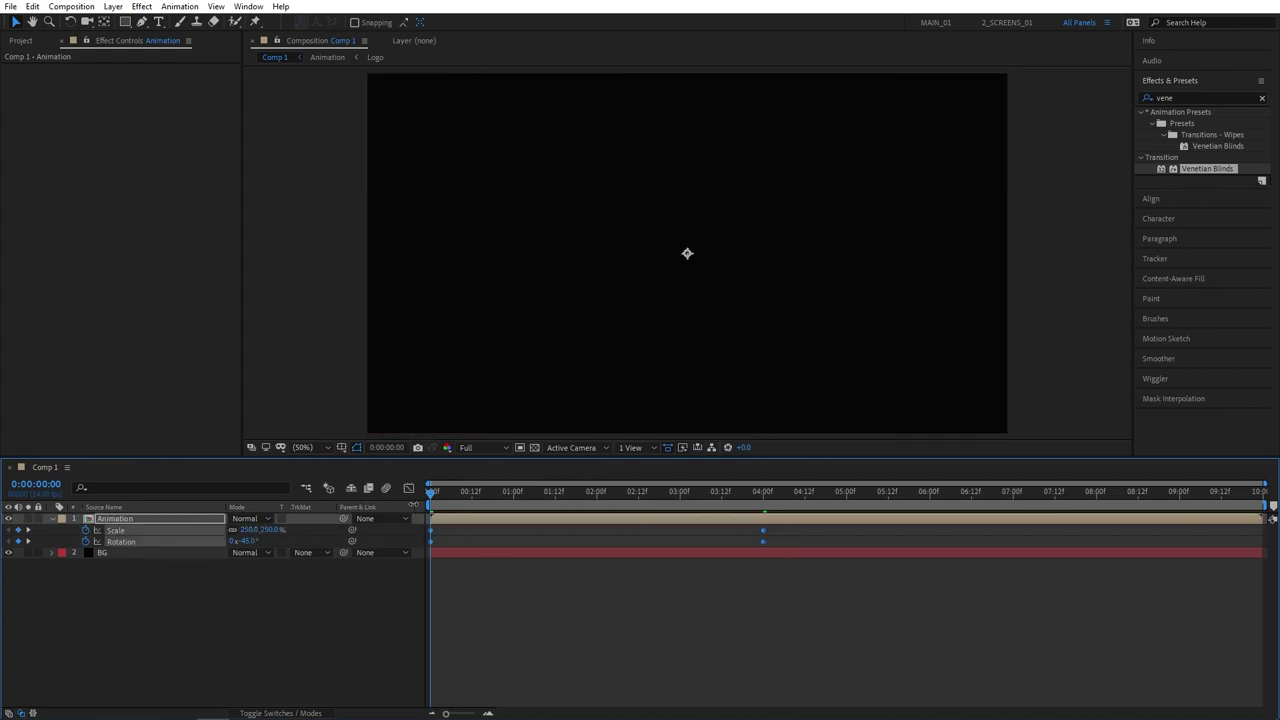
In the Graph Editor's speed graph, select and ease the two 4-second Scale and Rotation keyframes
{"action": "left_click", "coordinate": [408, 488]}
{"action": "key", "text": "F9"}
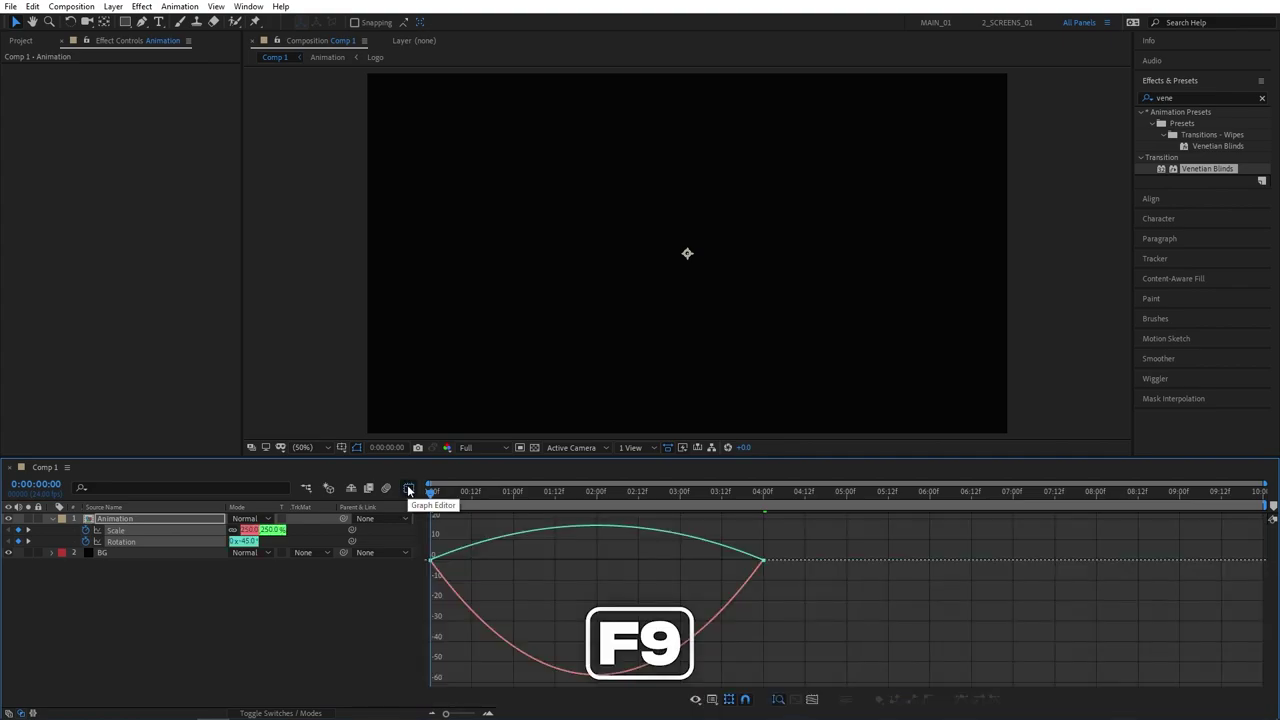
{"action": "right_click", "coordinate": [783, 536]}
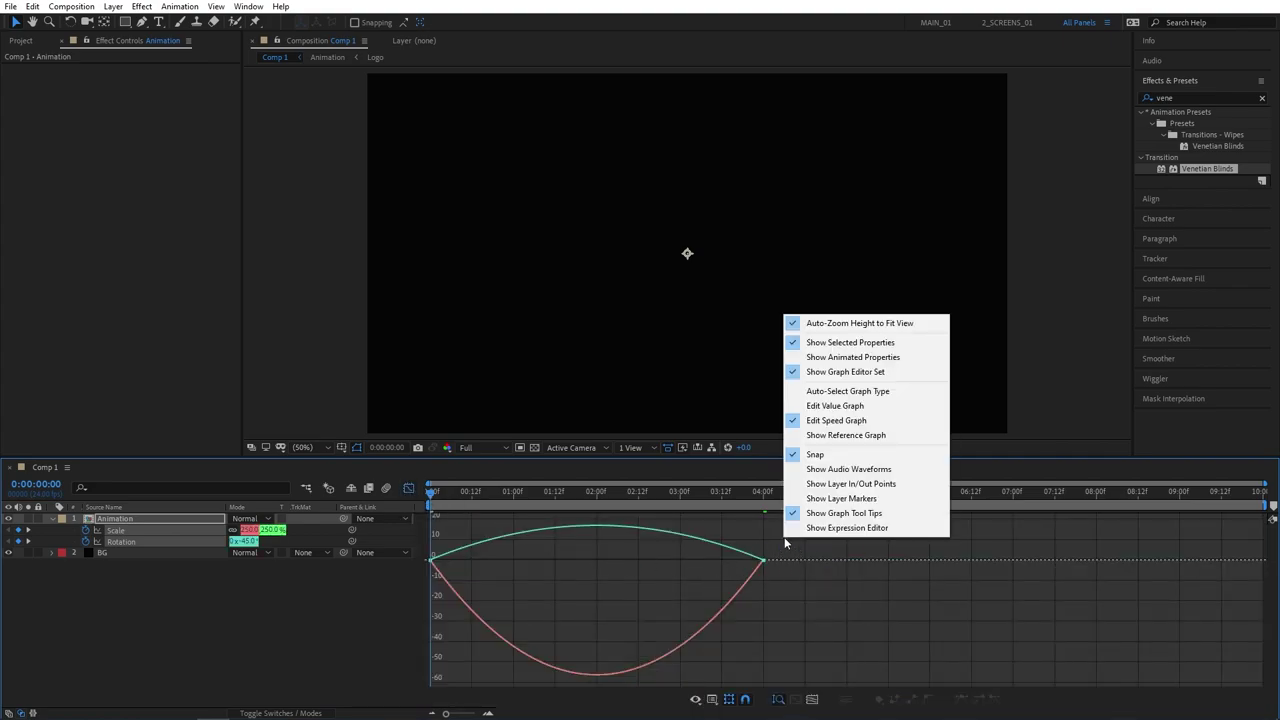
{"action": "left_click", "coordinate": [836, 421]}
{"action": "left_click_drag", "start_coordinate": [804, 547], "coordinate": [528, 559]}
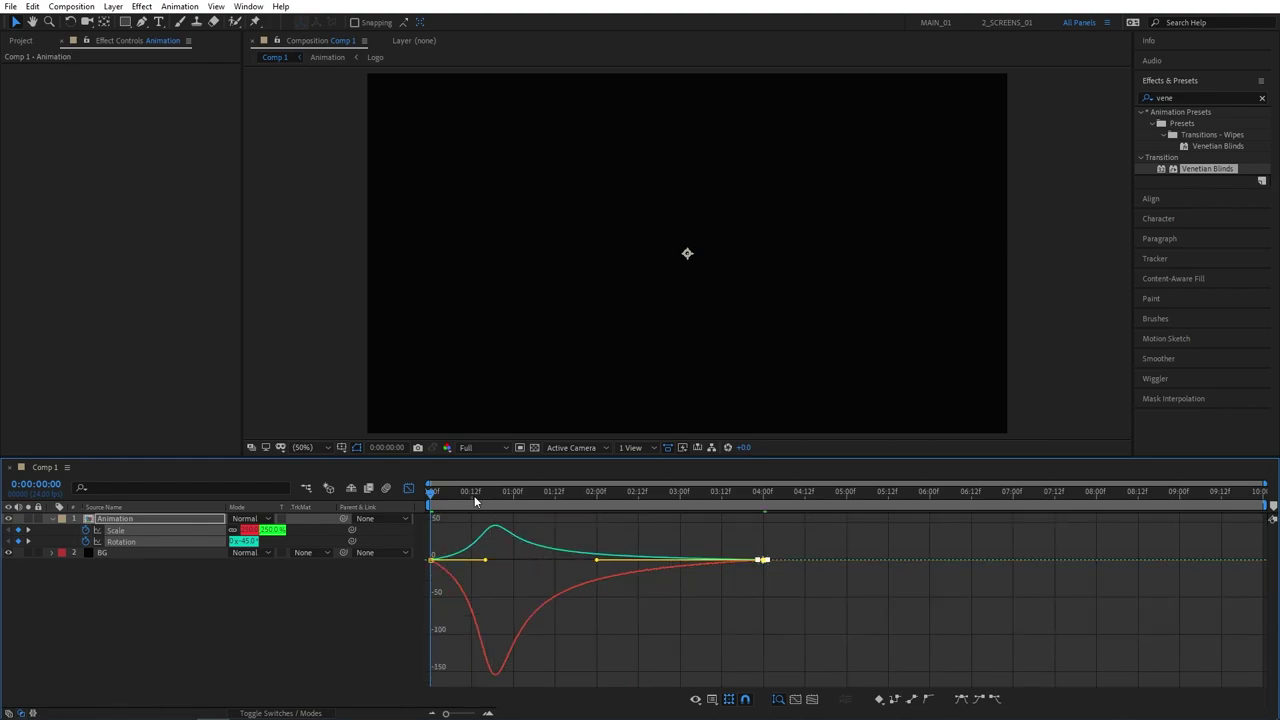
{"action": "mouse_move", "coordinate": [429, 497]}
{"action": "left_mouse_down"}
{"action": "mouse_move", "coordinate": [465, 496]}
{"action": "mouse_move", "coordinate": [436, 496]}
{"action": "left_mouse_up"}
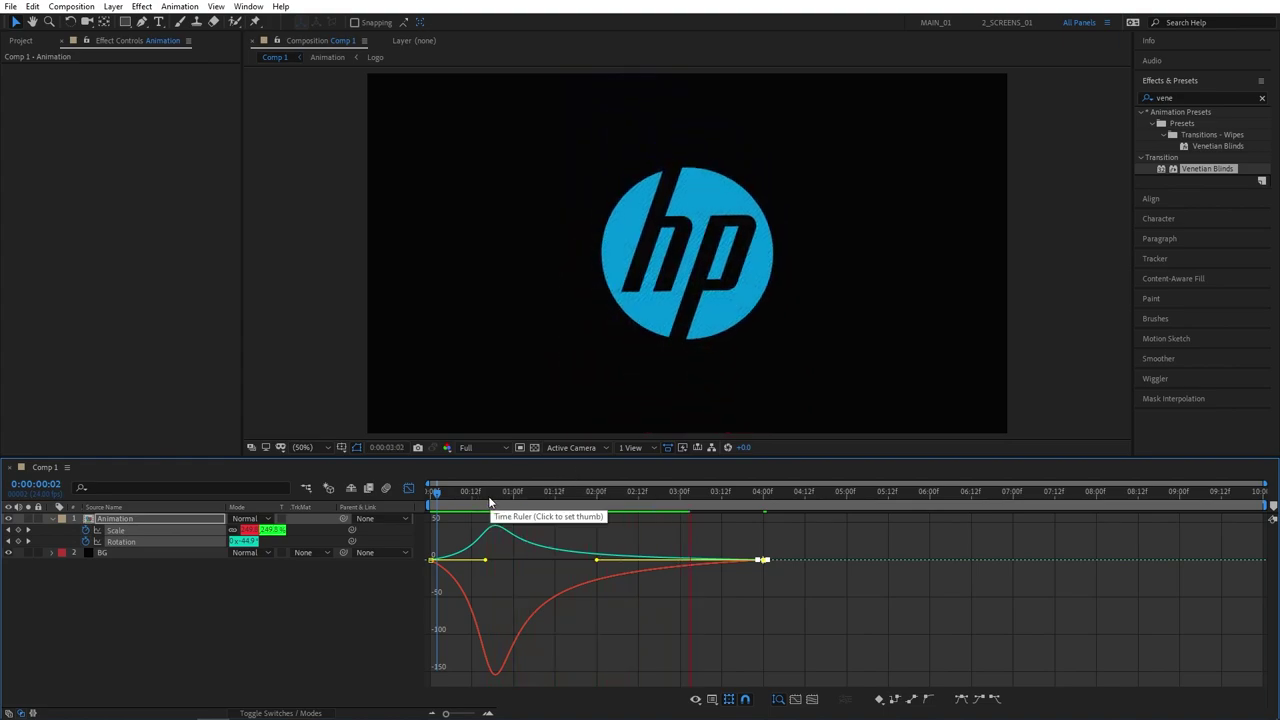
Back in the layer view, enable the Motion Blur switch on the Animation layer
{"action": "left_click", "coordinate": [408, 488]}
{"action": "left_click", "coordinate": [463, 497]}
{"action": "left_click_drag", "start_coordinate": [463, 503], "coordinate": [472, 503]}
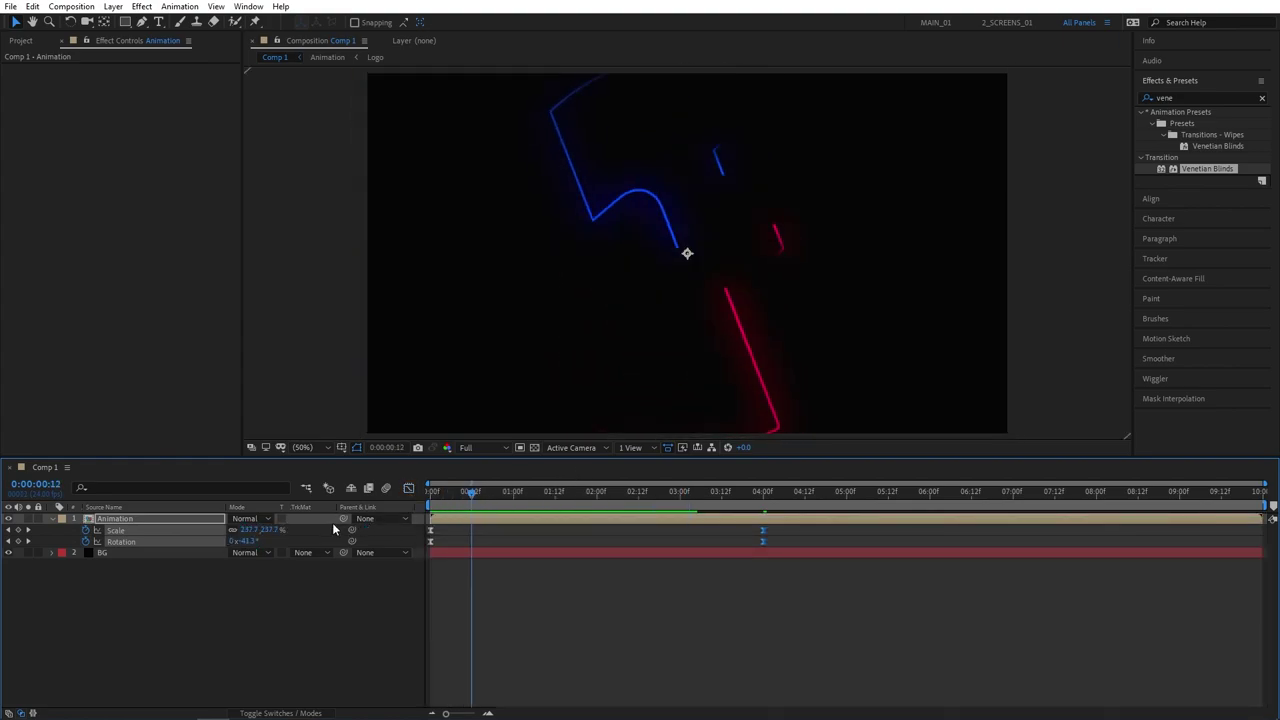
{"action": "left_click", "coordinate": [283, 712]}
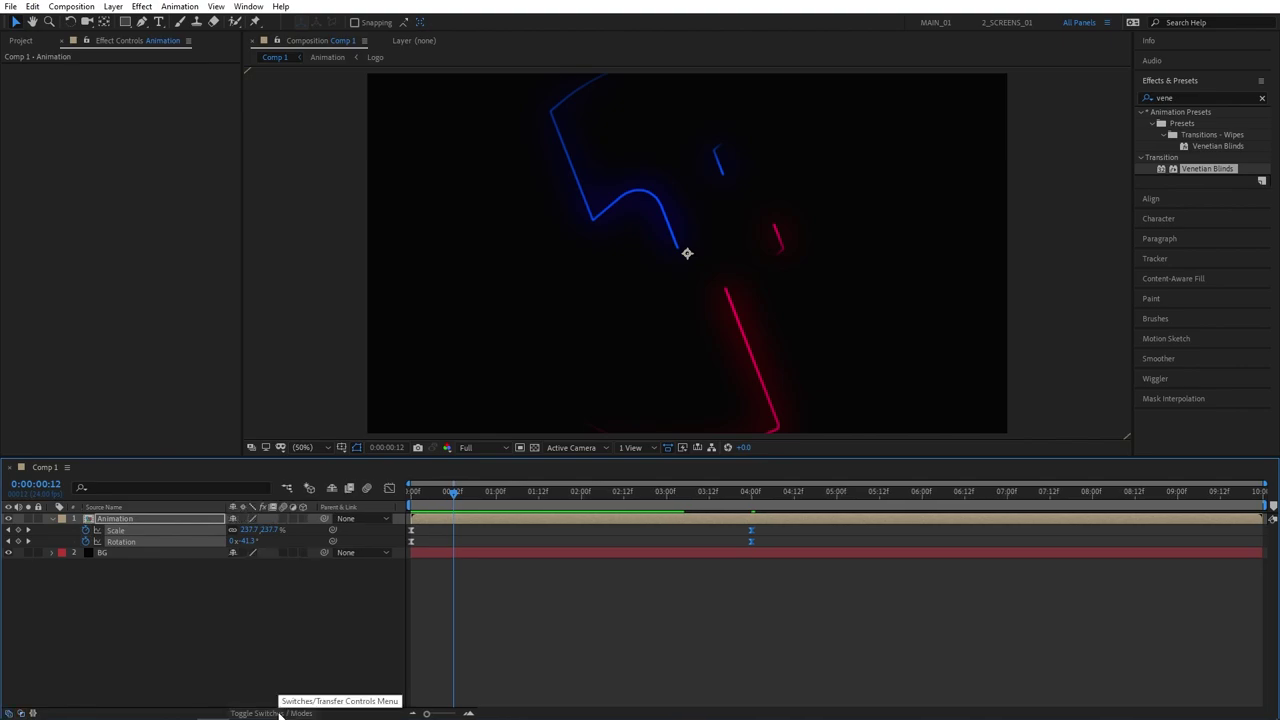
{"action": "left_click", "coordinate": [284, 519]}
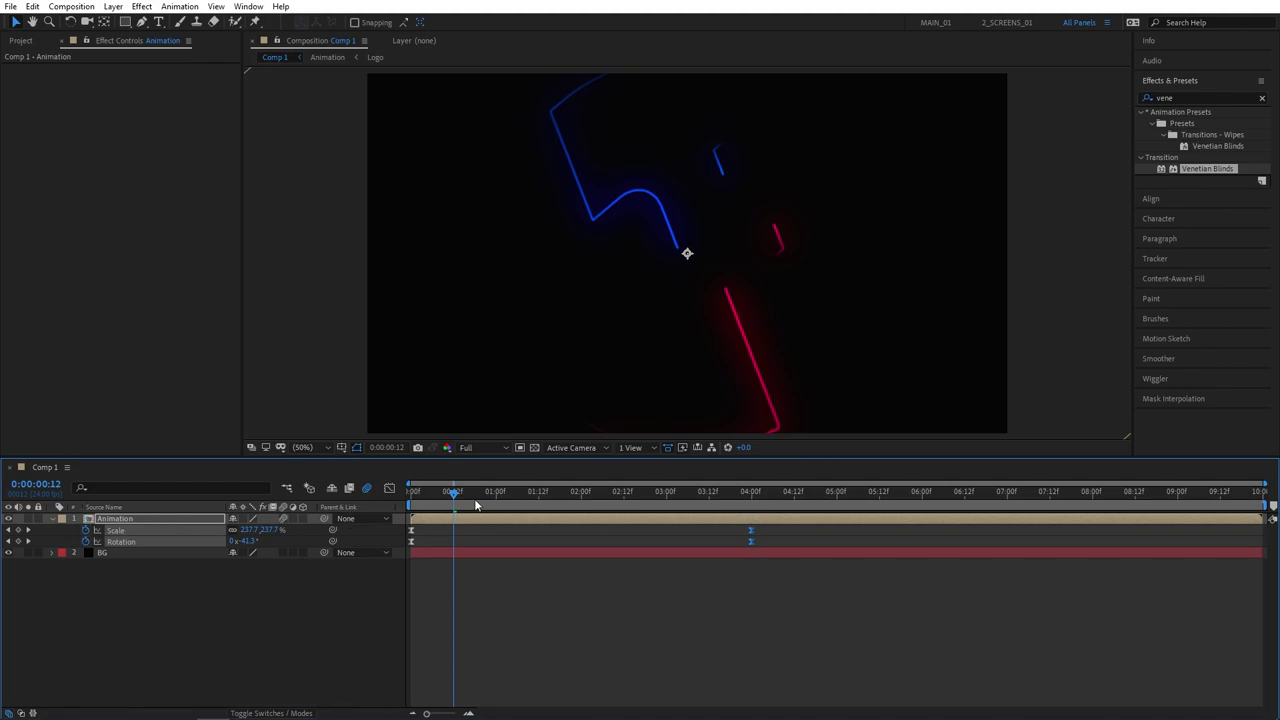
Scrub forward through the spinning logo and play the preview
{"action": "left_click_drag", "start_coordinate": [455, 492], "coordinate": [526, 493]}
{"action": "left_click", "coordinate": [303, 606]}
{"action": "key", "text": "space"}
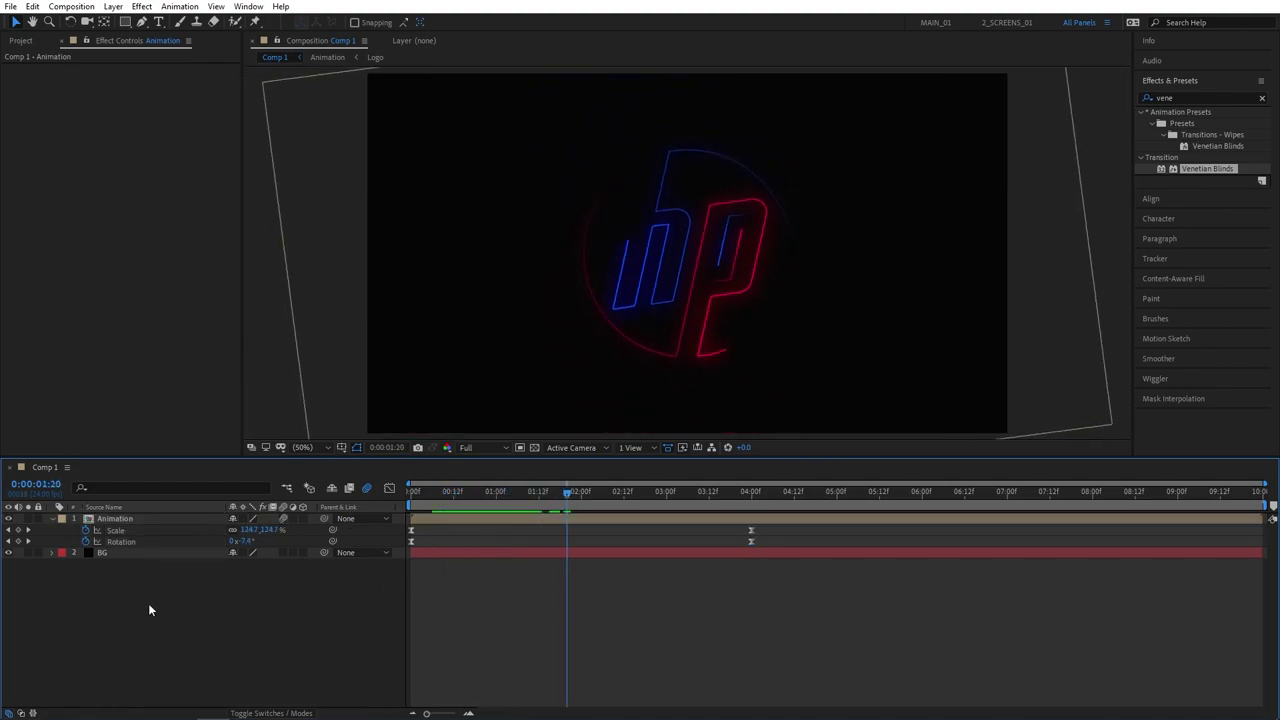
Create a new solid named Particles and place it beneath the Animation layer
{"action": "right_click", "coordinate": [149, 610]}
{"action": "mouse_move", "coordinate": [203, 460]}
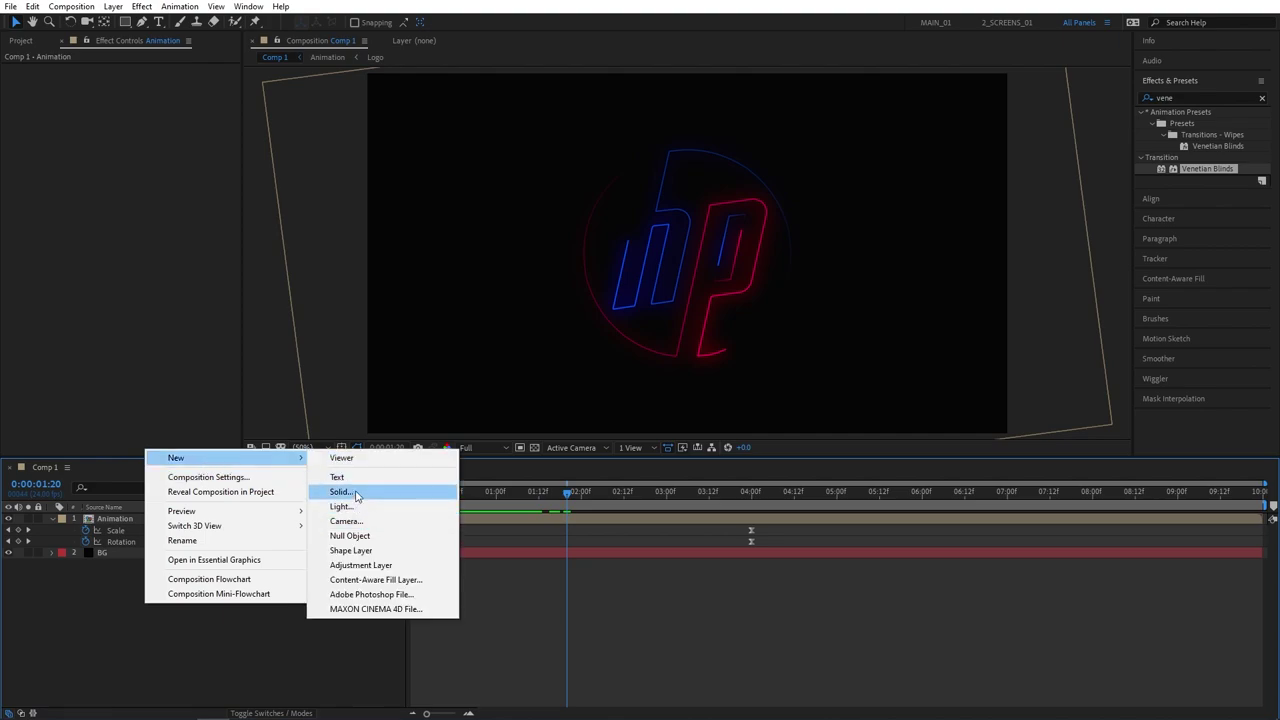
{"action": "left_click", "coordinate": [357, 494]}
{"action": "type", "text": "Particles"}
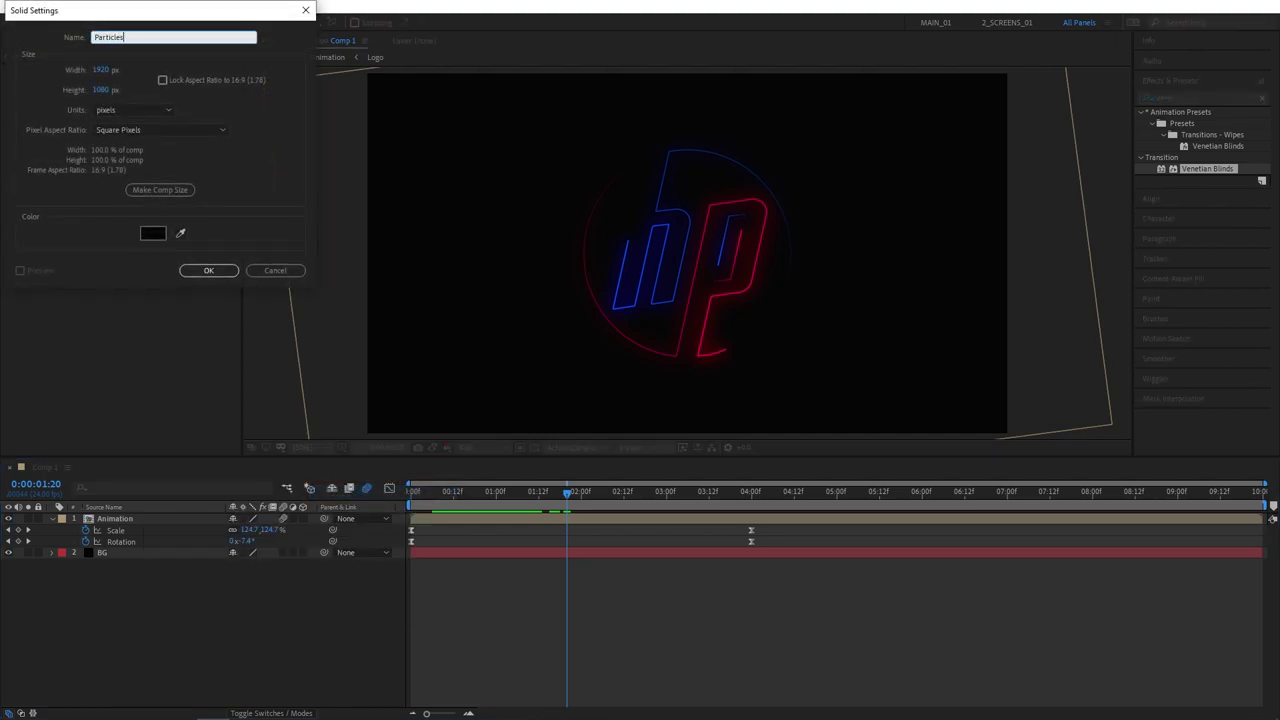
{"action": "key", "text": "Return"}
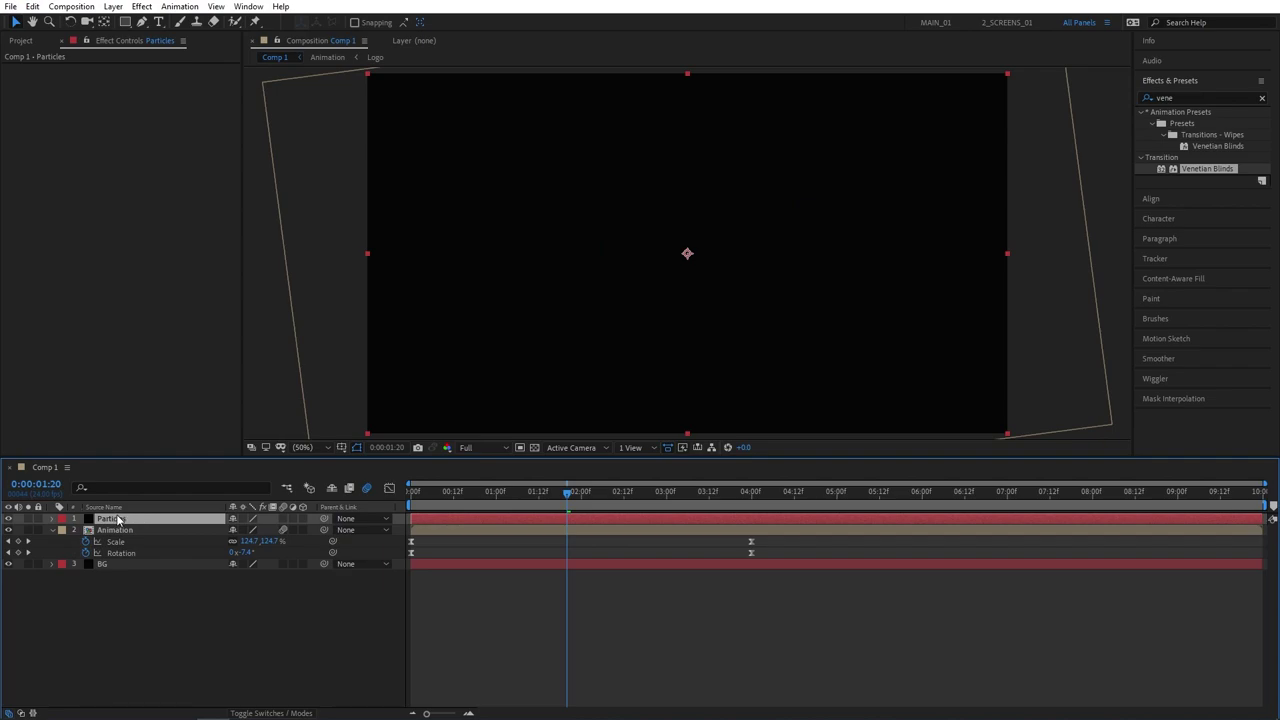
{"action": "left_click_drag", "start_coordinate": [118, 519], "coordinate": [117, 561]}
Apply CC Particle Systems II to Particles with the emitter at the bottom centre
{"action": "double_click", "coordinate": [1160, 98]}
{"action": "type", "text": "particl"}
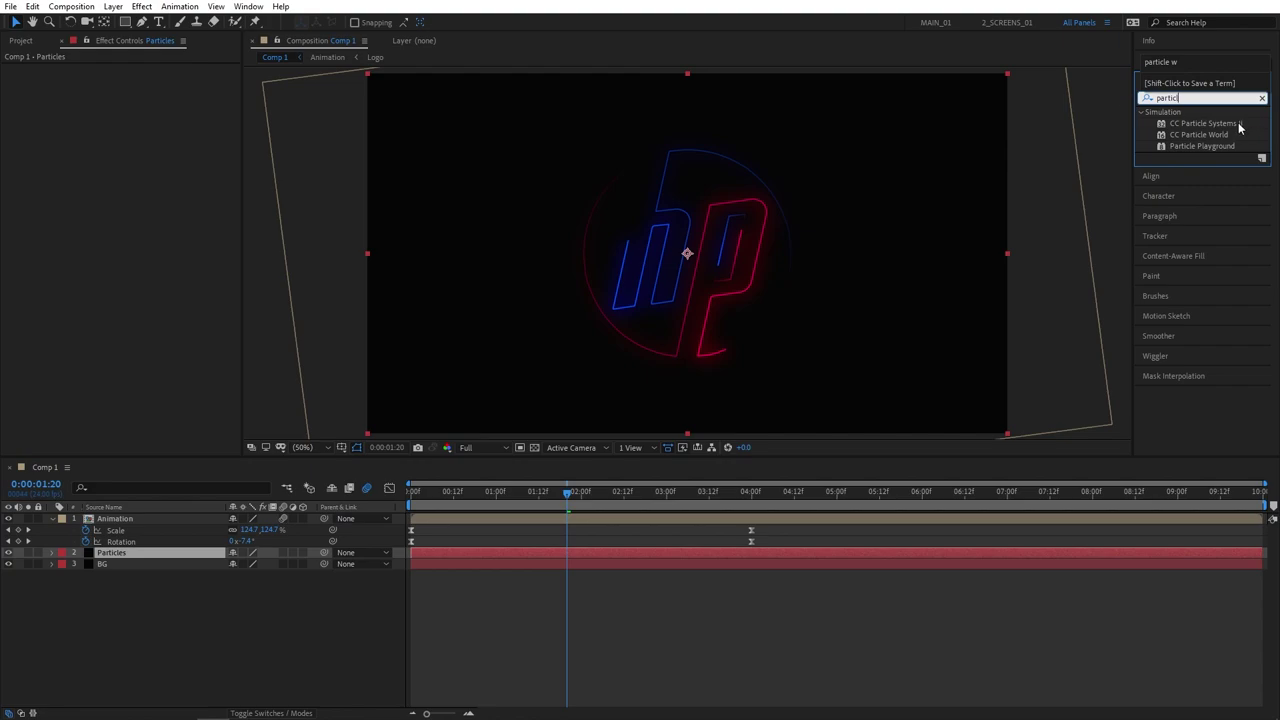
{"action": "left_click_drag", "start_coordinate": [1206, 123], "coordinate": [115, 560]}
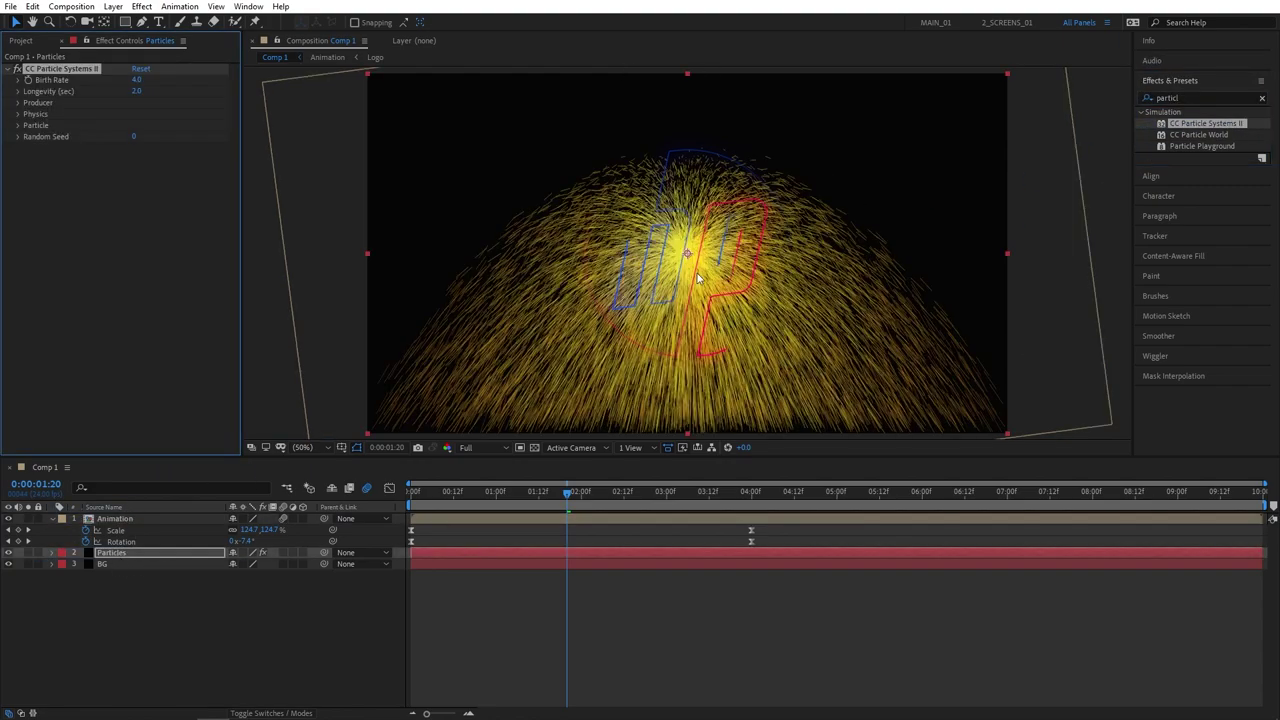
{"action": "left_click", "coordinate": [18, 103]}
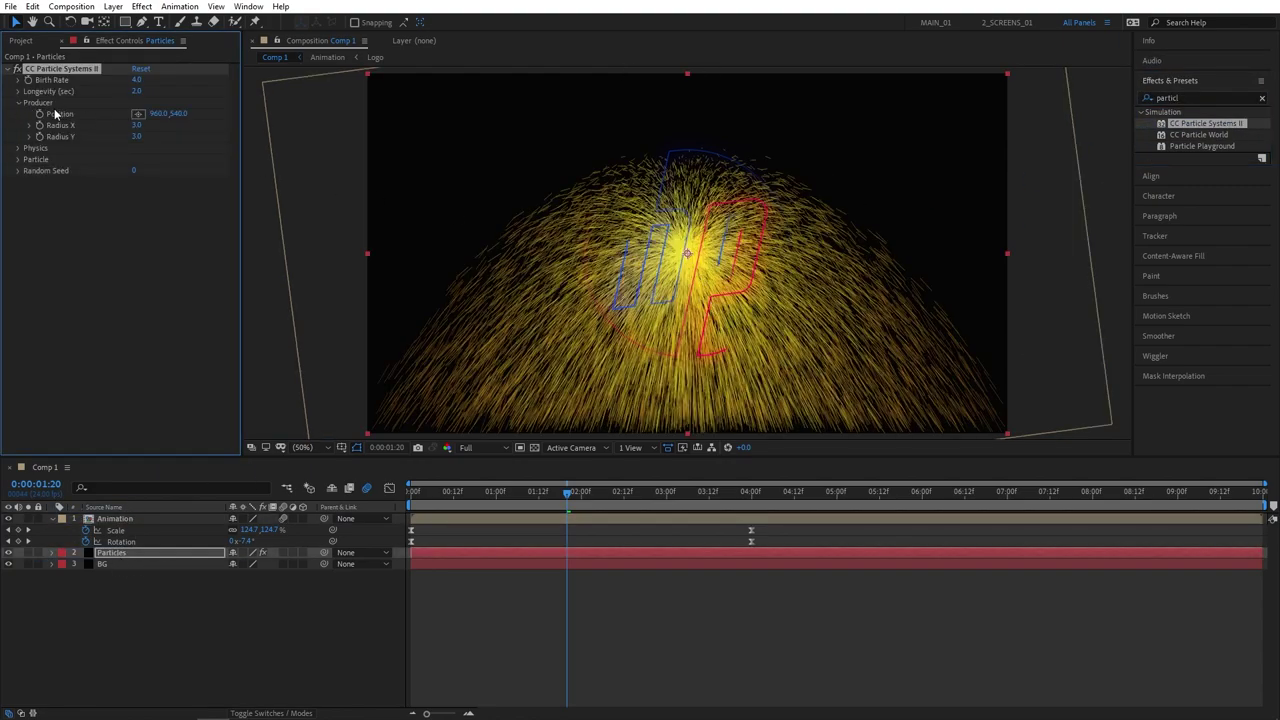
{"action": "left_click", "coordinate": [138, 114]}
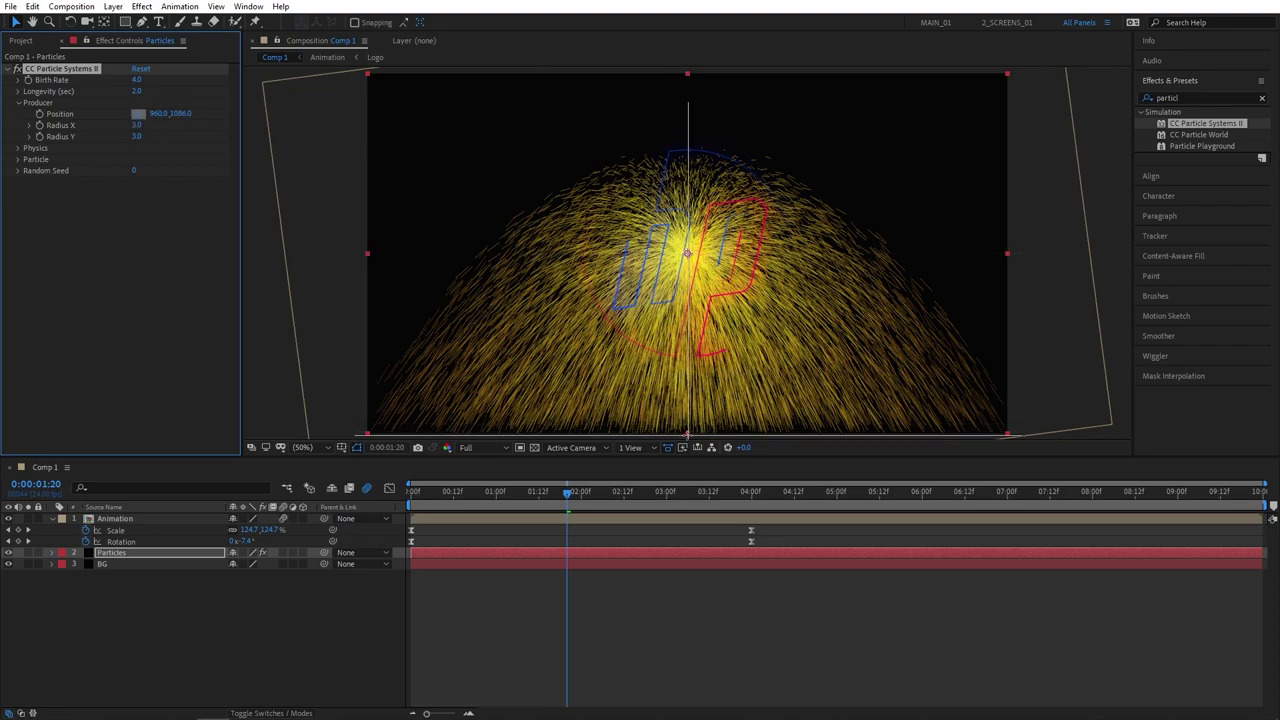
{"action": "left_click", "coordinate": [688, 435]}
{"action": "left_click", "coordinate": [688, 434]}
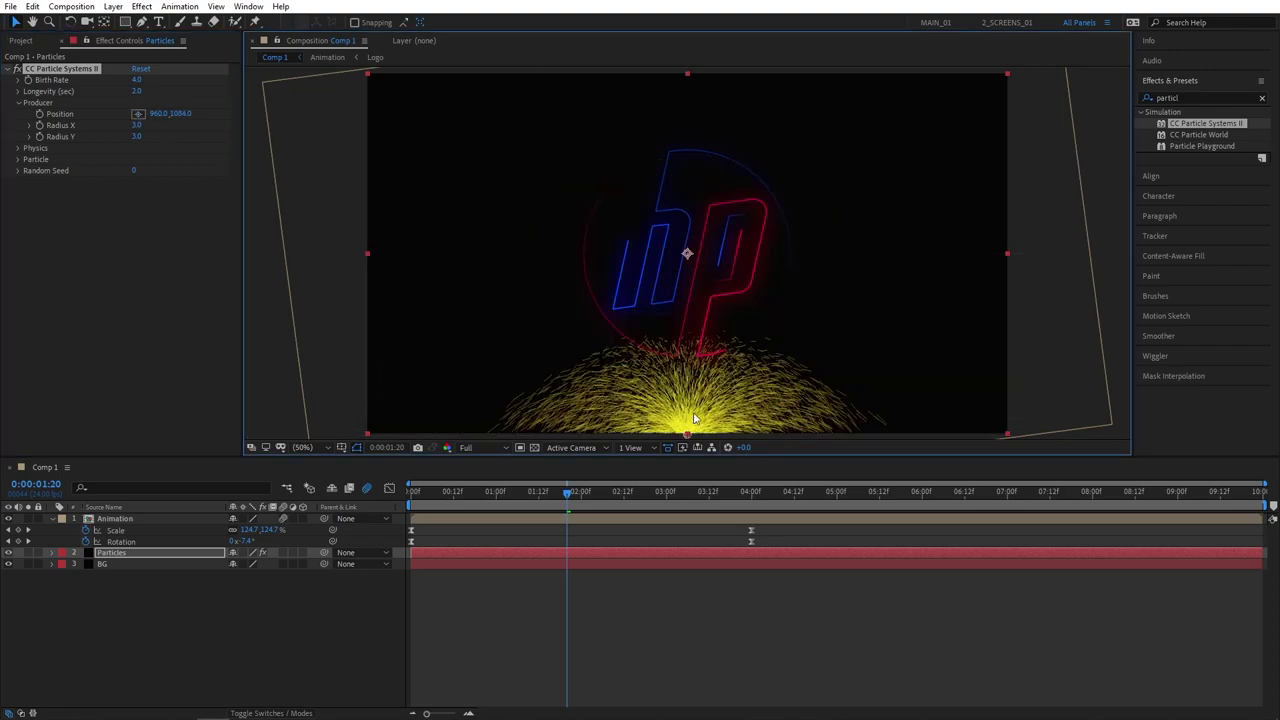
Set the particle Animation to Direction and Gravity to 0
{"action": "left_click", "coordinate": [17, 148]}
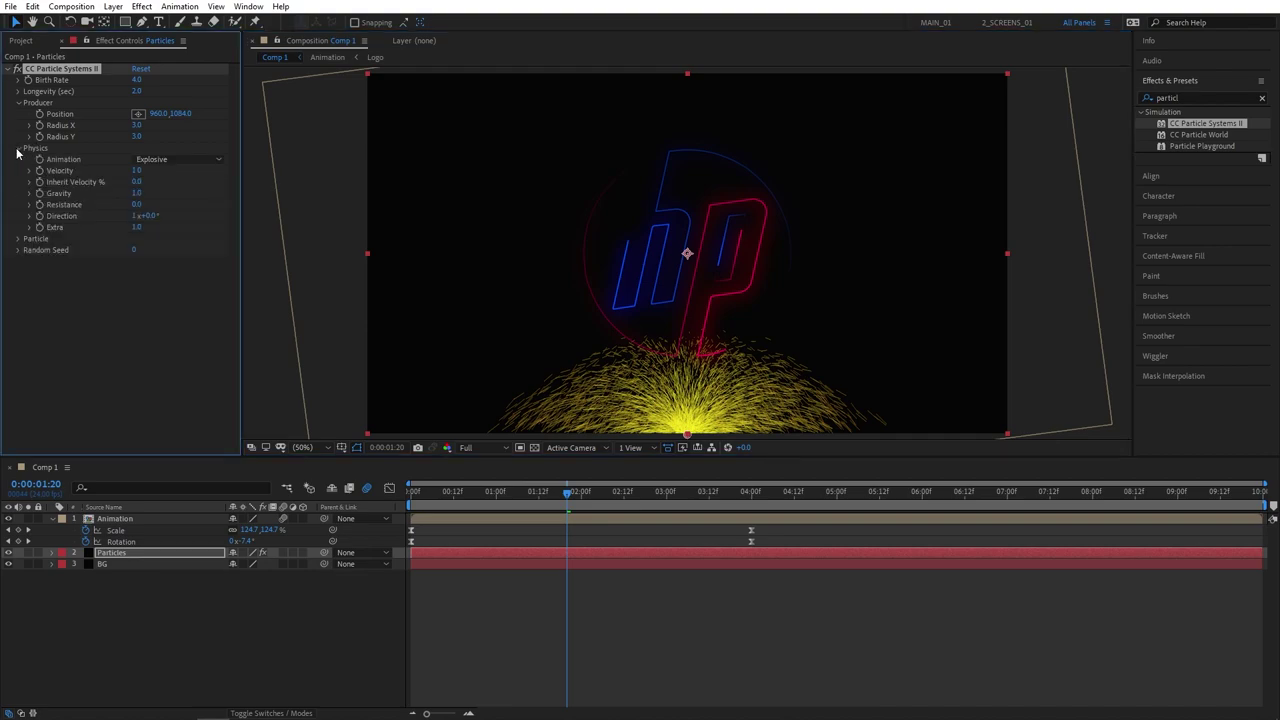
{"action": "left_click", "coordinate": [183, 160]}
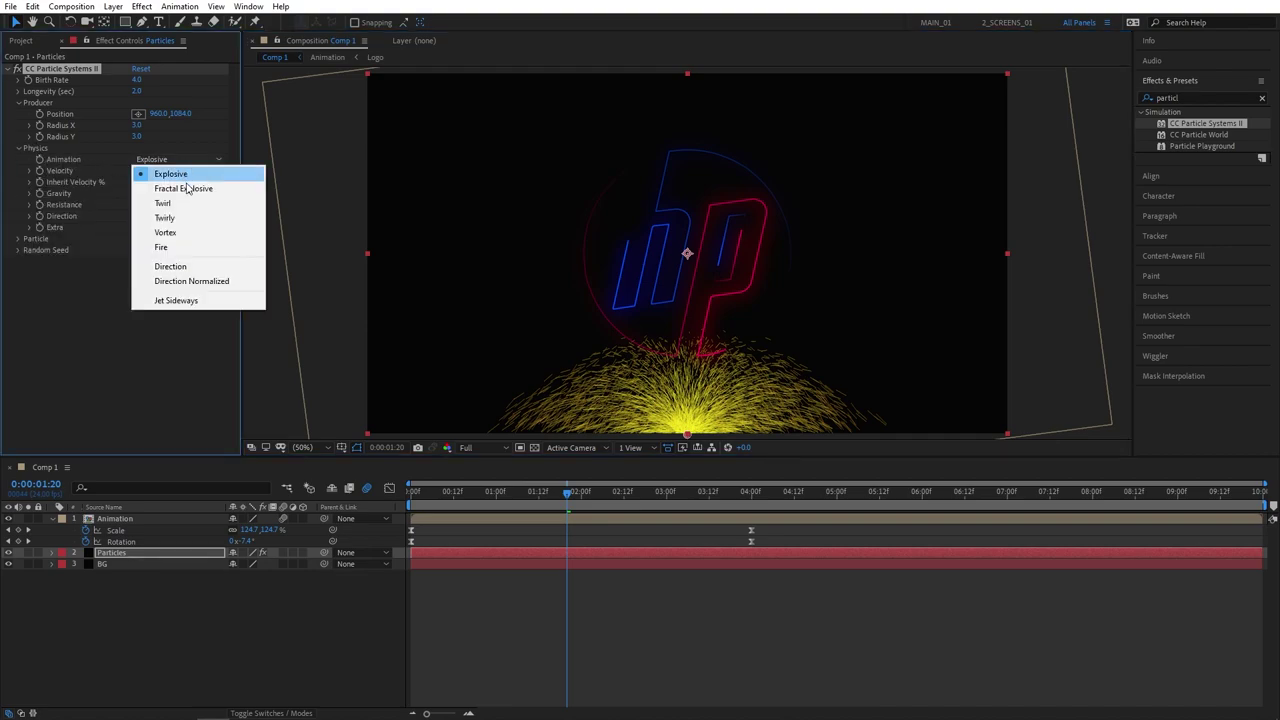
{"action": "left_click", "coordinate": [188, 266]}
{"action": "left_click", "coordinate": [137, 193]}
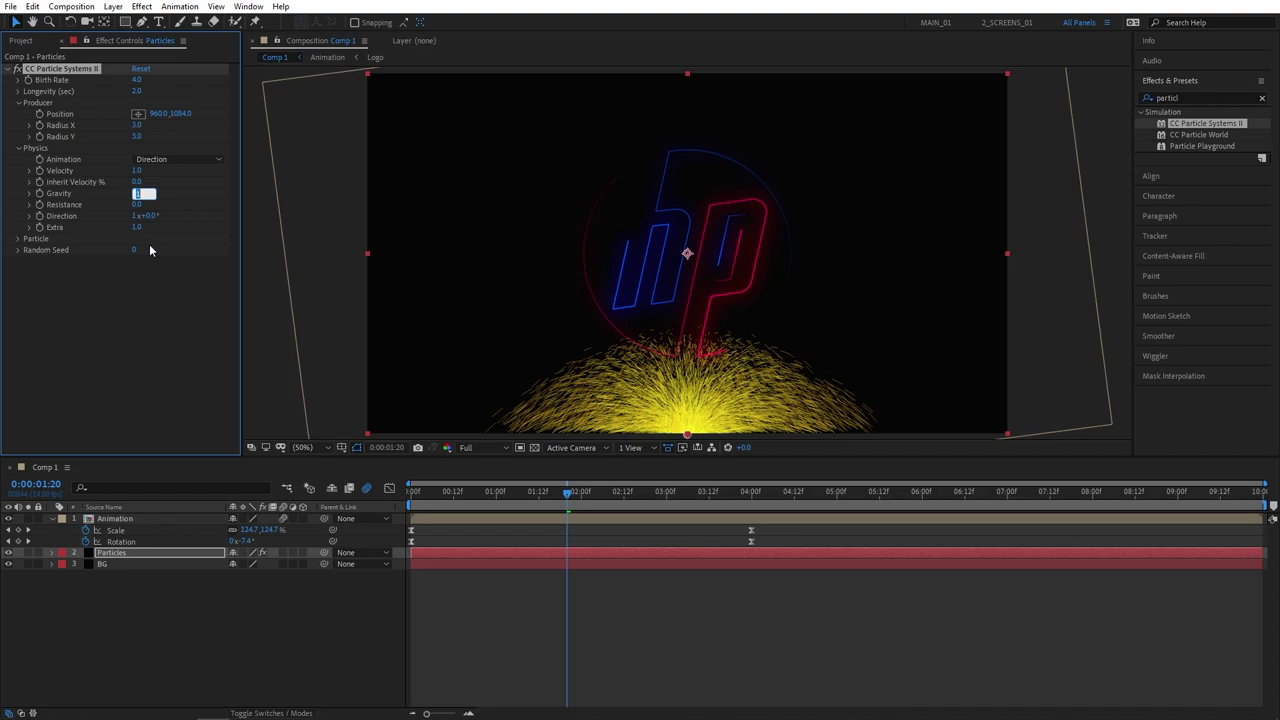
{"action": "left_click", "coordinate": [152, 288]}
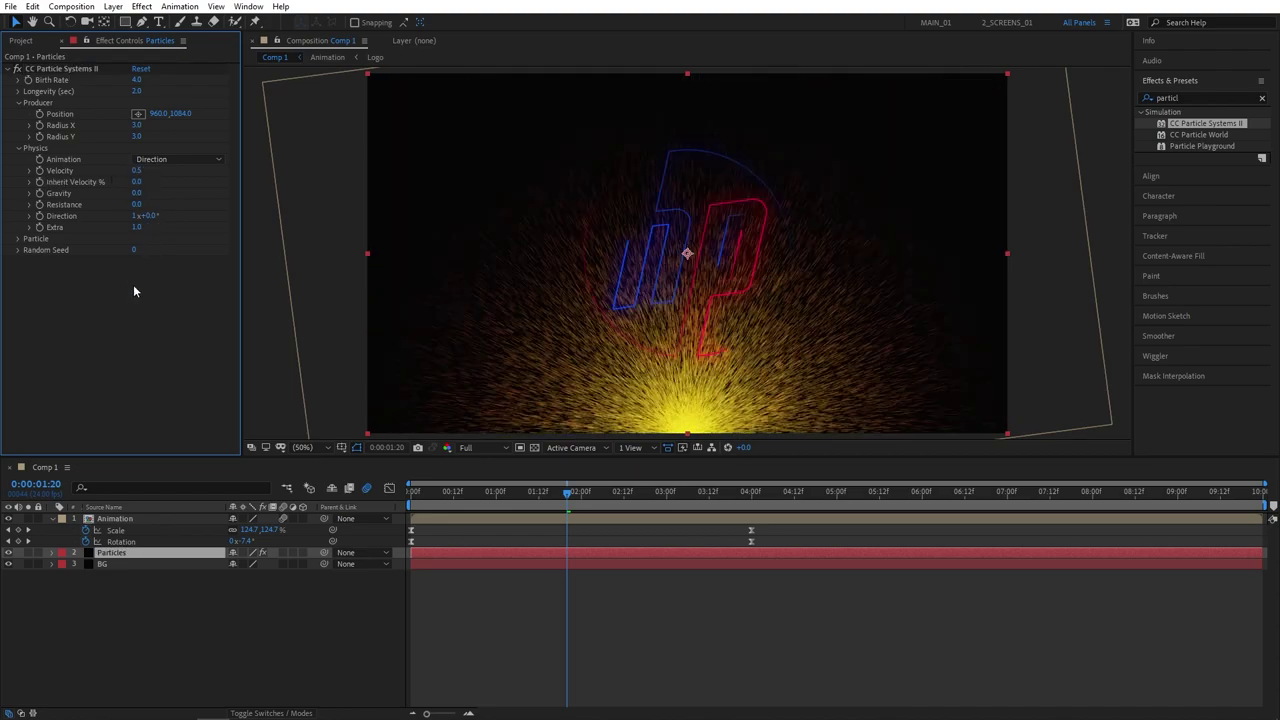
Make particles Faded Sphere at 100% Max Opacity with Birth and Death Size 0.1
{"action": "left_click", "coordinate": [17, 239]}
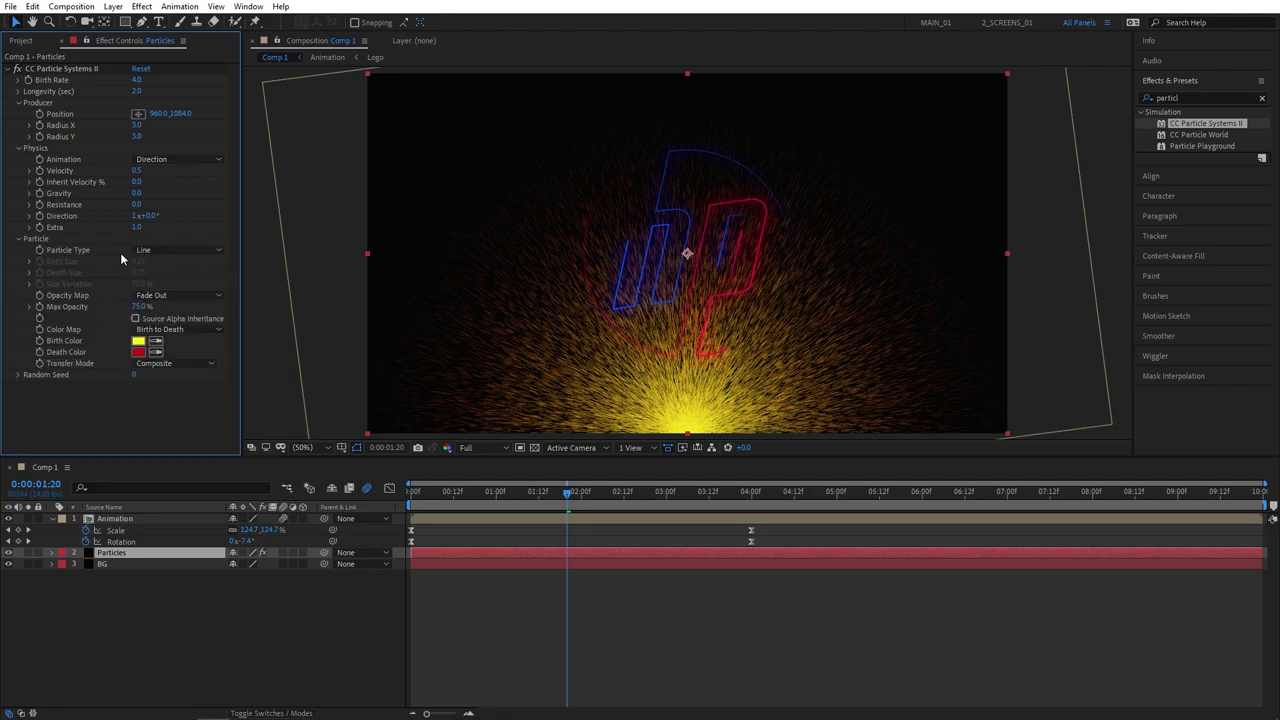
{"action": "left_click", "coordinate": [146, 251]}
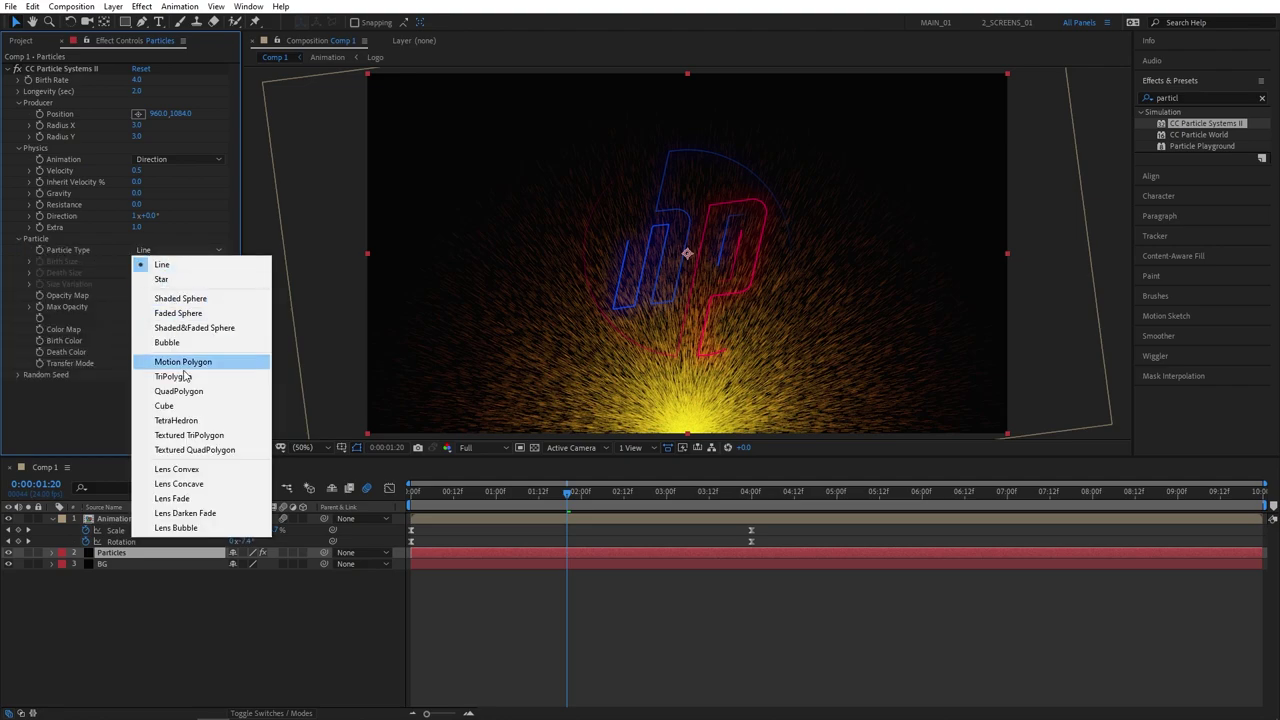
{"action": "left_click", "coordinate": [179, 314]}
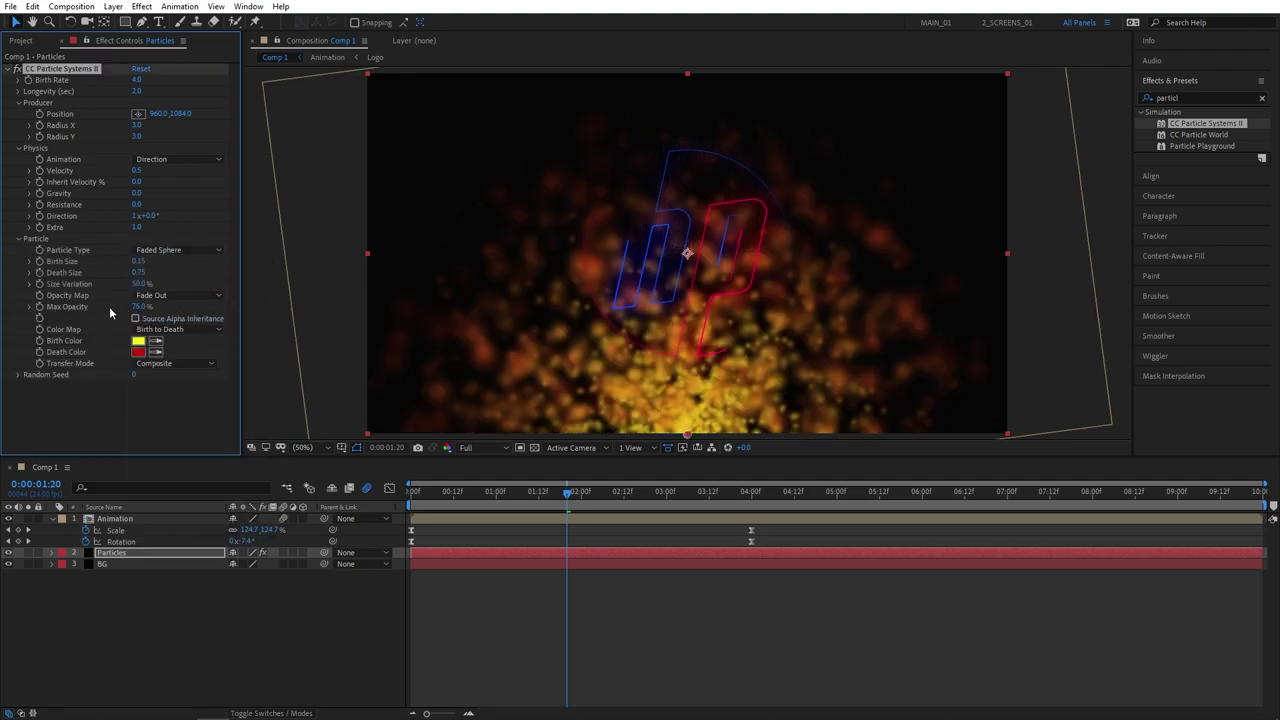
{"action": "left_click_drag", "start_coordinate": [139, 306], "coordinate": [160, 300]}
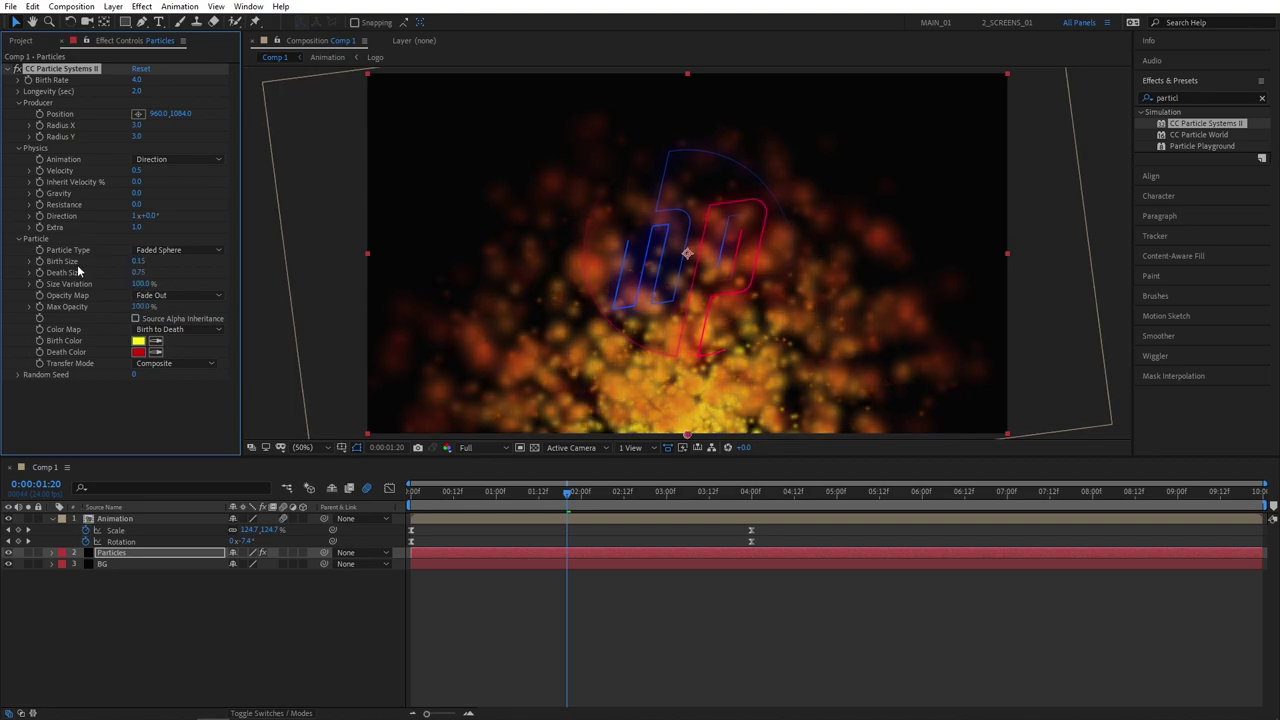
{"action": "left_click", "coordinate": [136, 263]}
{"action": "type", "text": "0.1"}
{"action": "key", "text": "Tab"}
{"action": "type", "text": "0.1"}
{"action": "key", "text": "Return"}
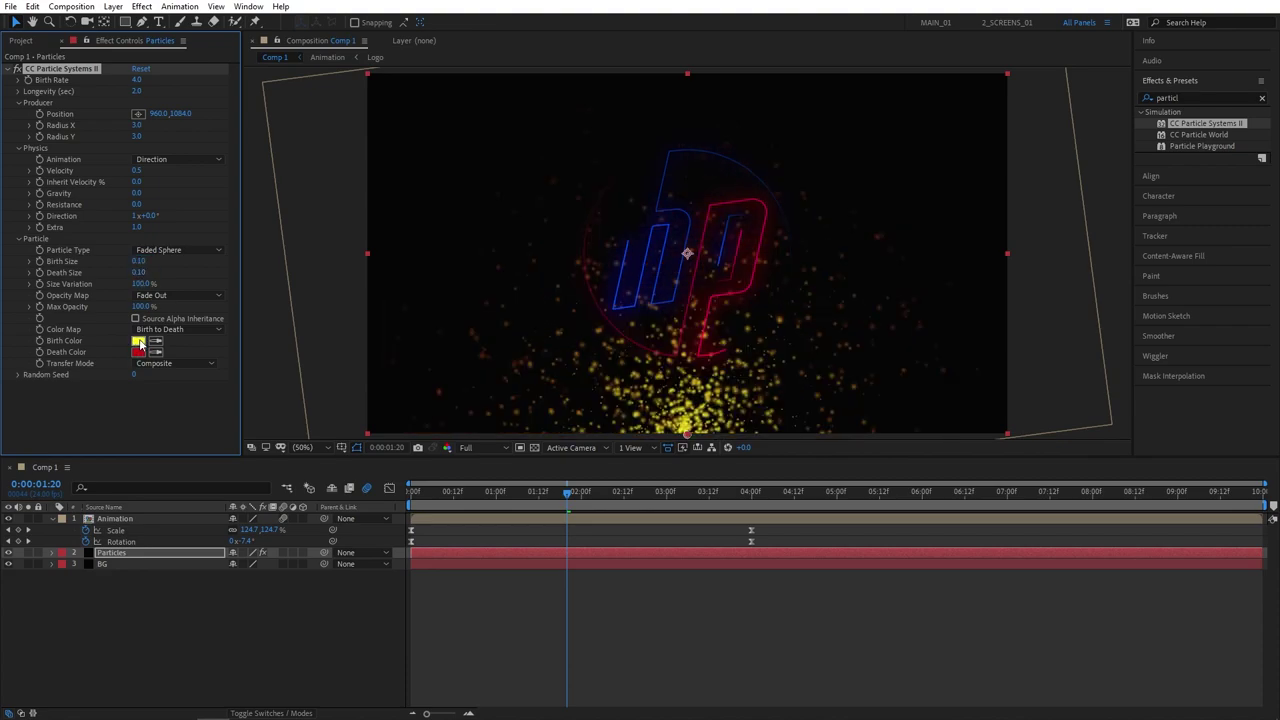
Set the particle Birth Color to blue and Death Color to deep blue
{"action": "left_click", "coordinate": [138, 341]}
{"action": "left_click_drag", "start_coordinate": [202, 174], "coordinate": [204, 122]}
{"action": "left_click", "coordinate": [309, 35]}
{"action": "left_click", "coordinate": [138, 352]}
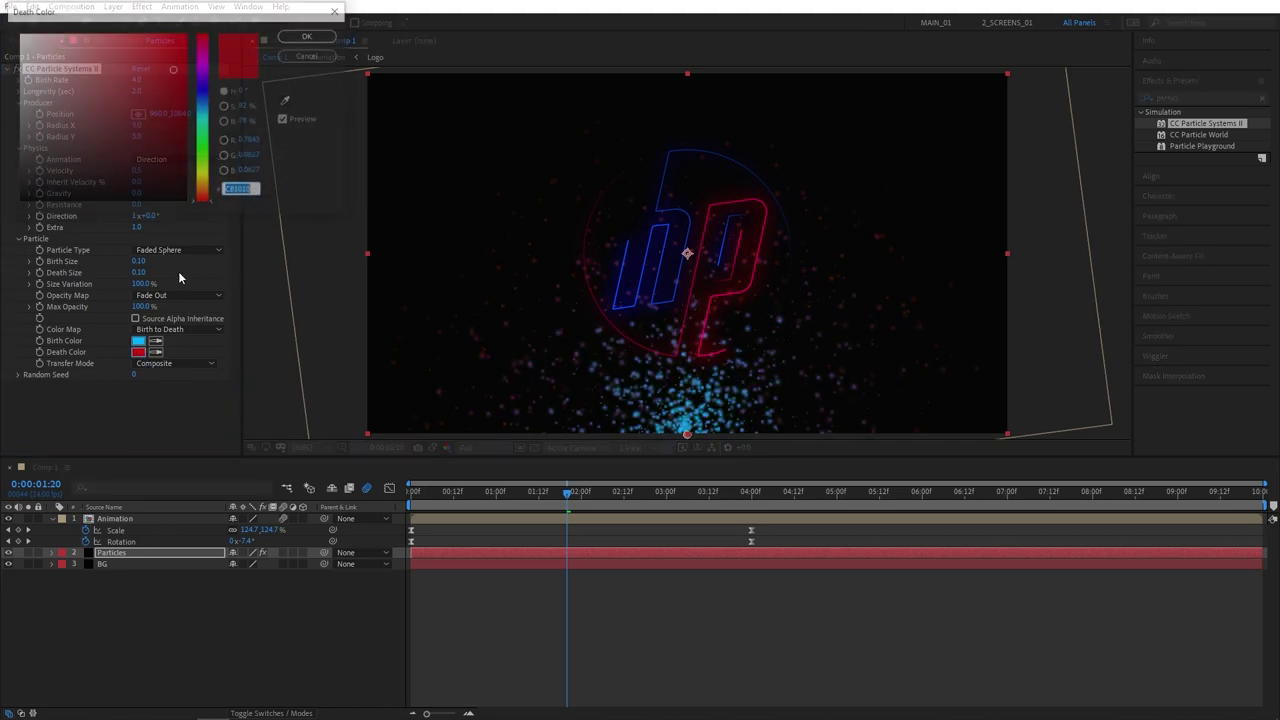
{"action": "mouse_move", "coordinate": [204, 40]}
{"action": "left_mouse_down"}
{"action": "mouse_move", "coordinate": [207, 95]}
{"action": "mouse_move", "coordinate": [186, 34]}
{"action": "left_mouse_up"}
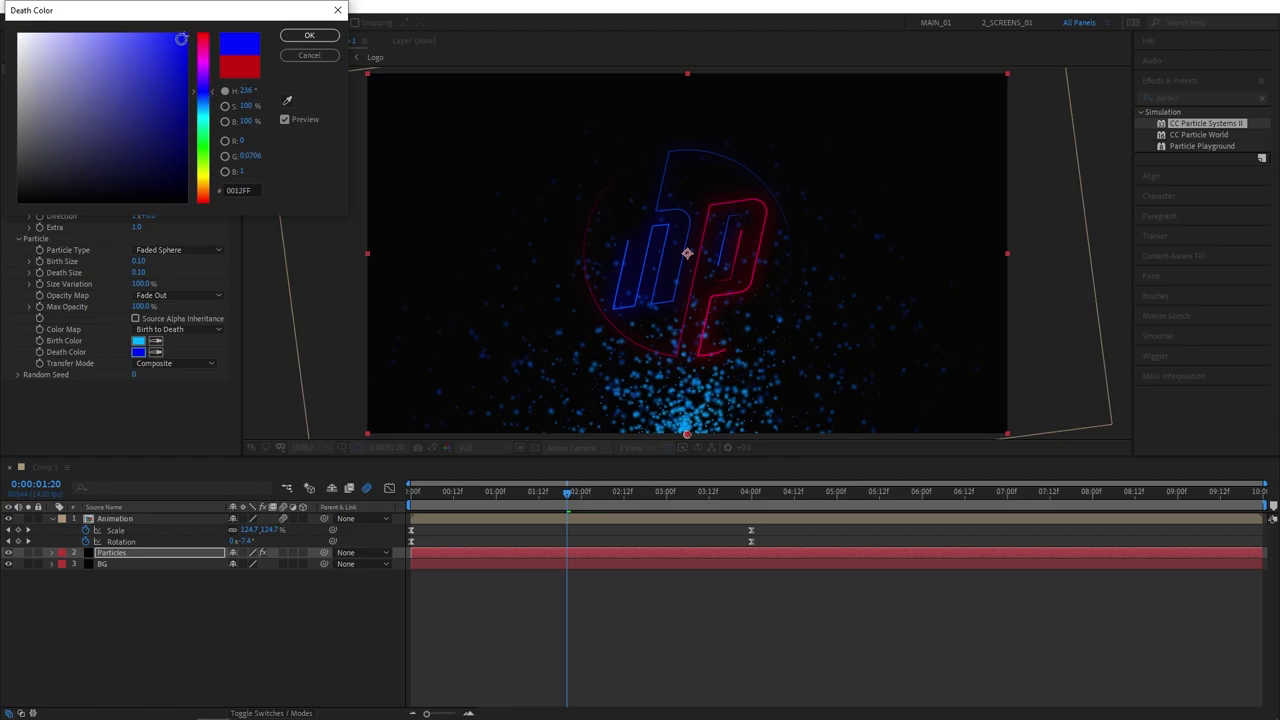
{"action": "left_click", "coordinate": [309, 35]}
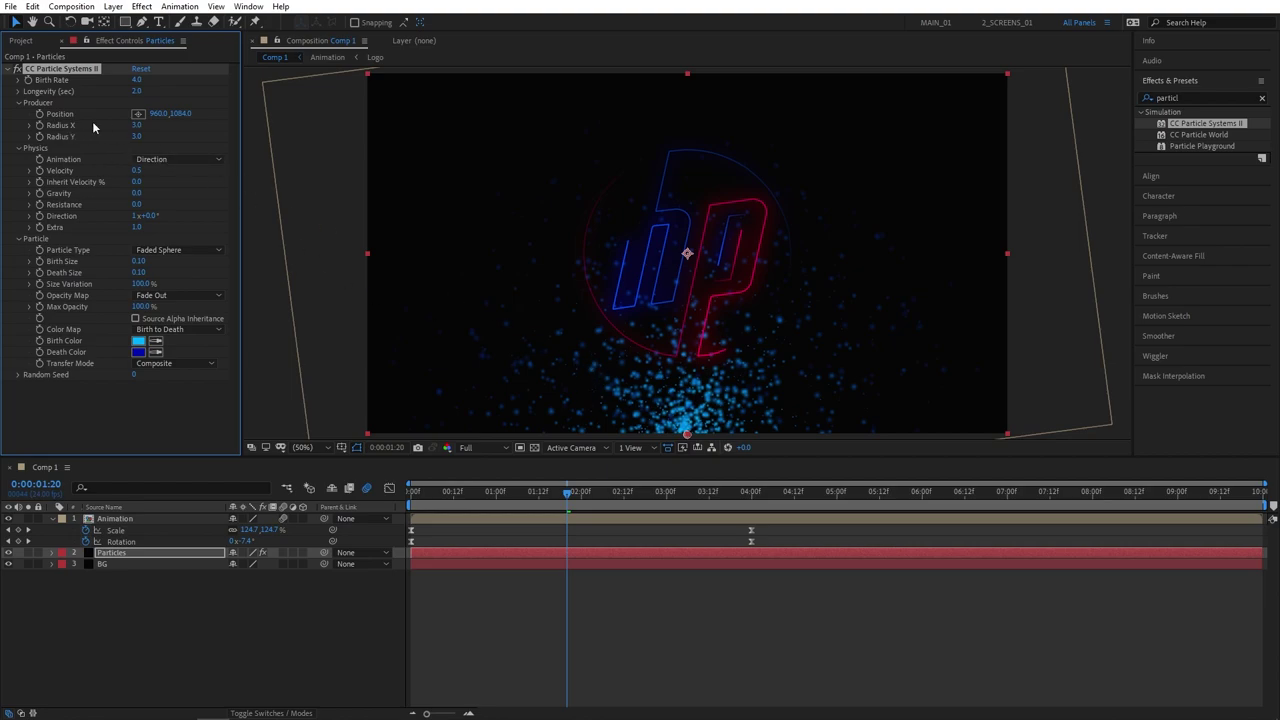
Set emitter Radius X and Radius Y to 100 and lower Birth Rate to 1.0
{"action": "left_click_drag", "start_coordinate": [136, 127], "coordinate": [147, 131]}
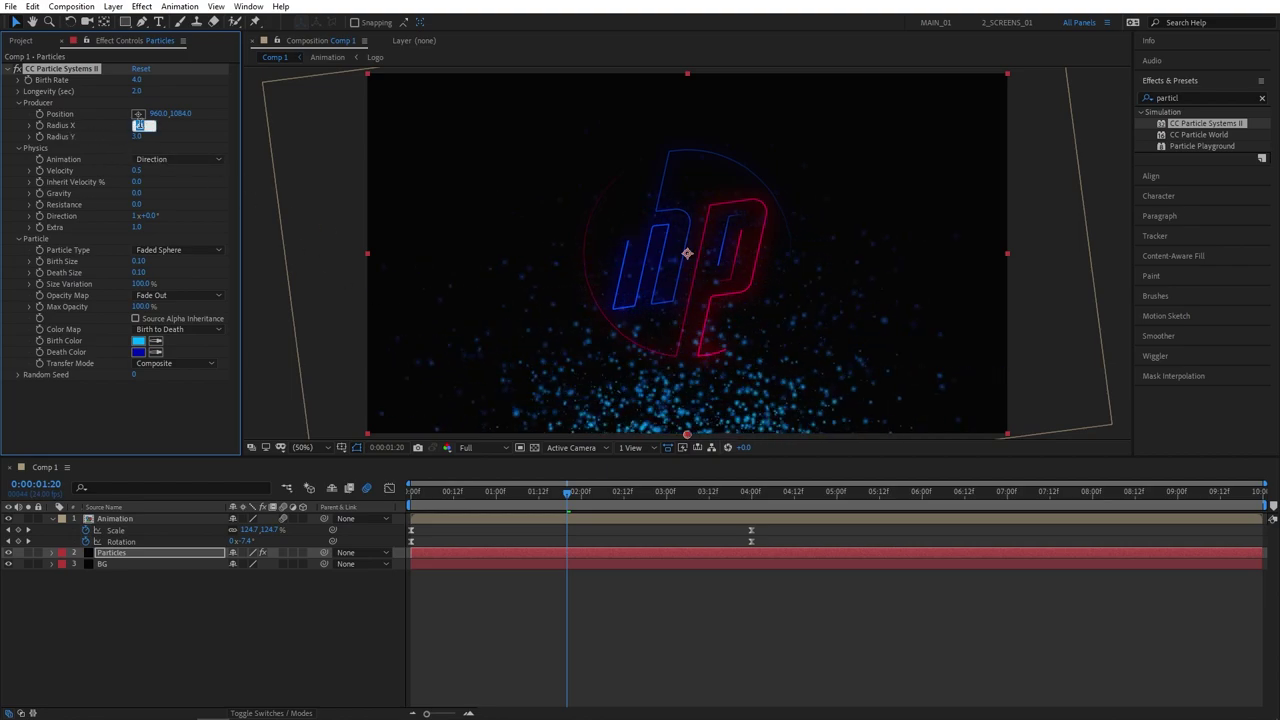
{"action": "key", "text": "Return"}
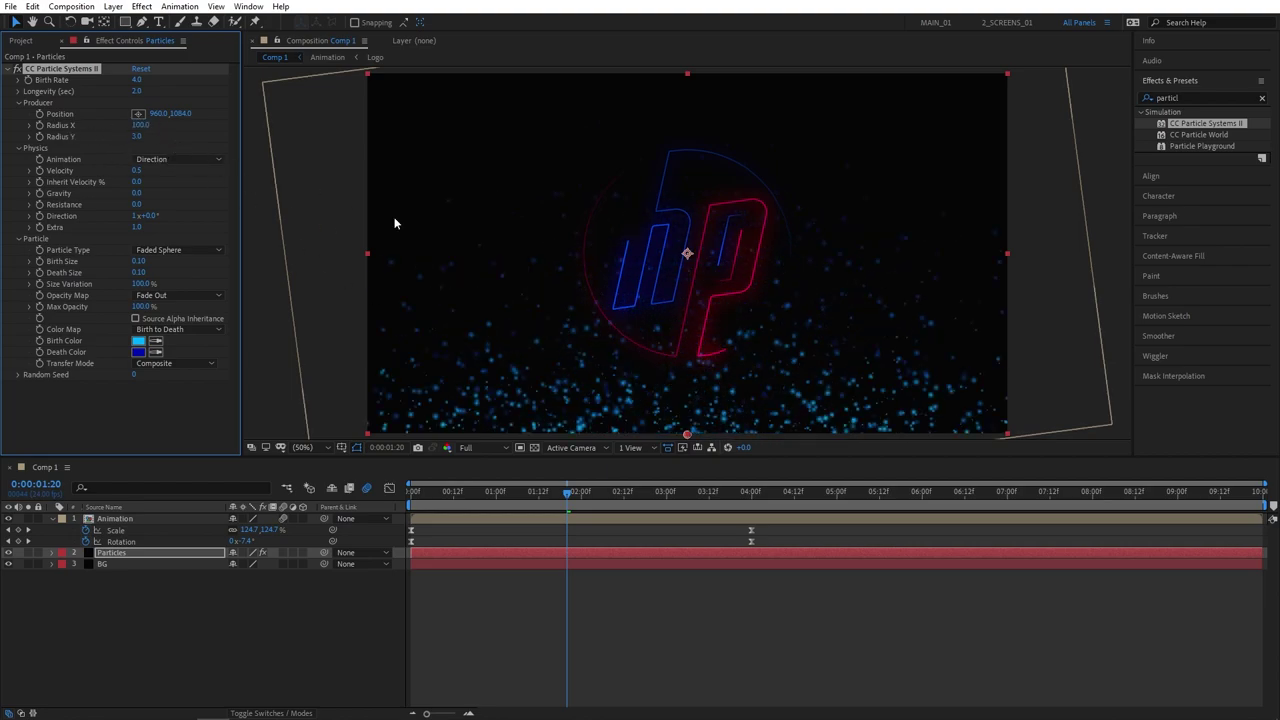
{"action": "left_click_drag", "start_coordinate": [137, 140], "coordinate": [148, 139]}
{"action": "left_click", "coordinate": [145, 137]}
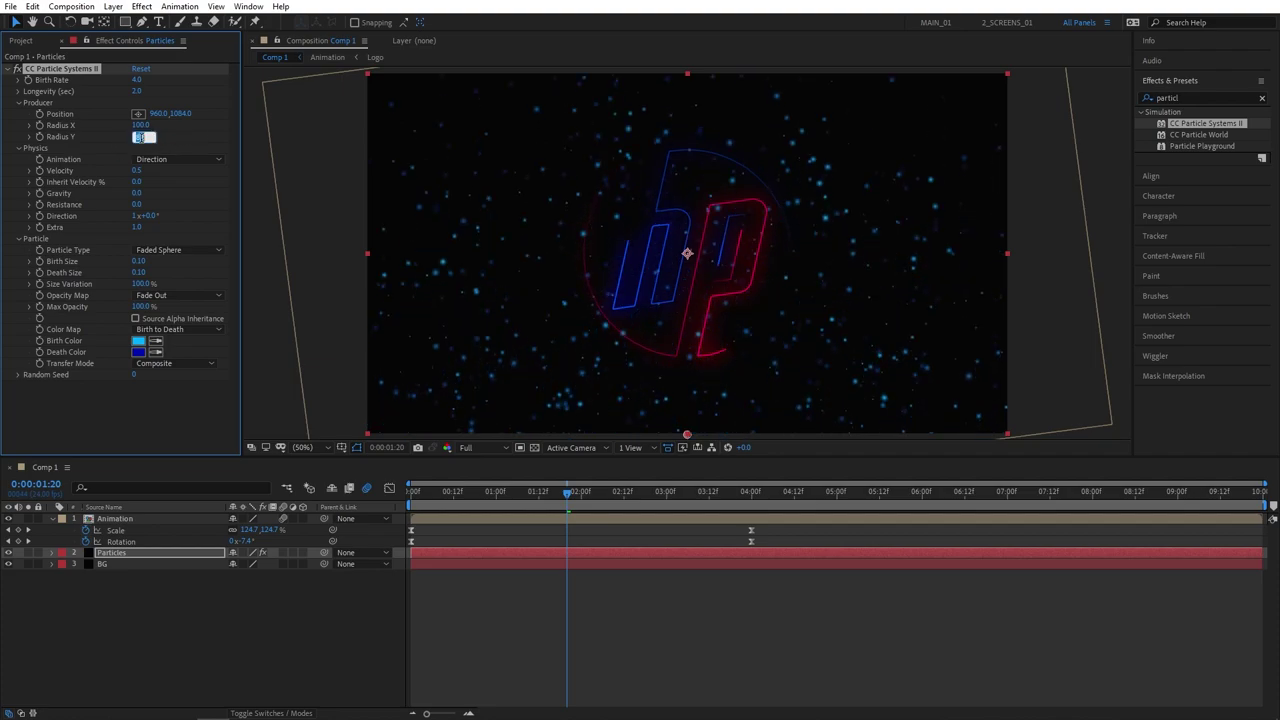
{"action": "key", "text": "Return"}
{"action": "mouse_move", "coordinate": [583, 483]}
{"action": "left_mouse_down"}
{"action": "mouse_move", "coordinate": [600, 488]}
{"action": "mouse_move", "coordinate": [588, 488]}
{"action": "left_mouse_up"}
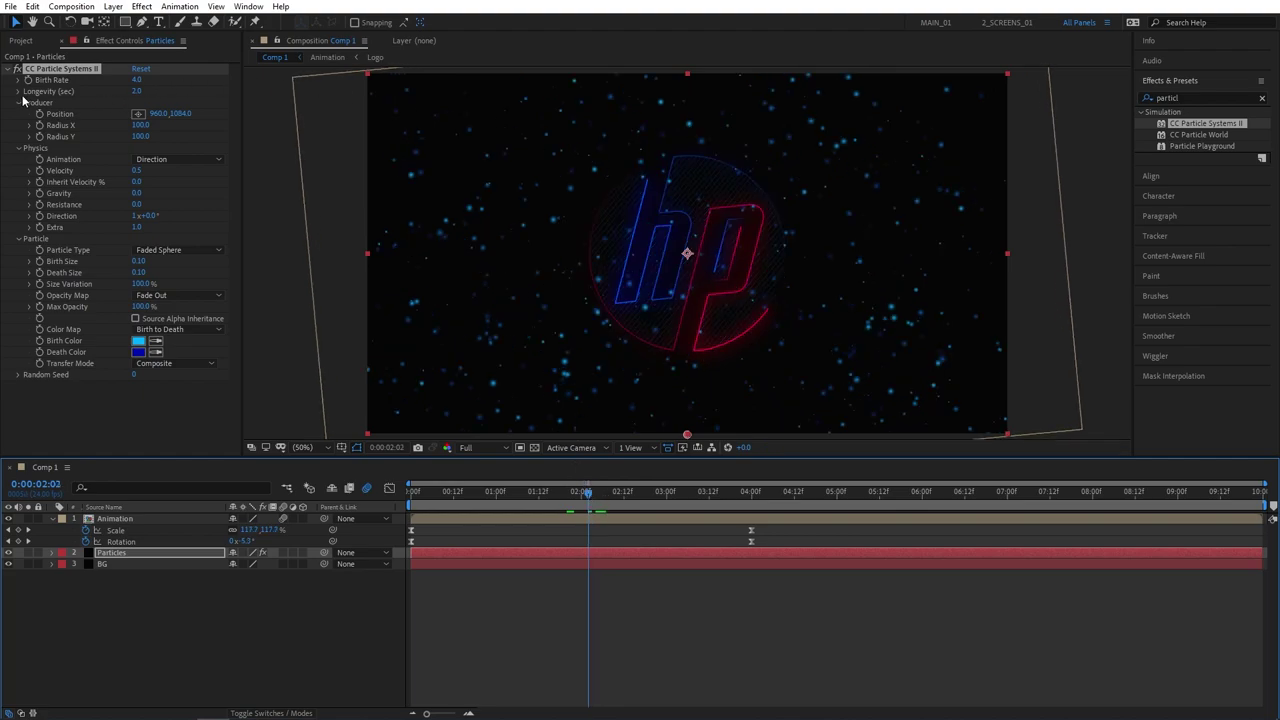
{"action": "left_click_drag", "start_coordinate": [134, 79], "coordinate": [140, 79]}
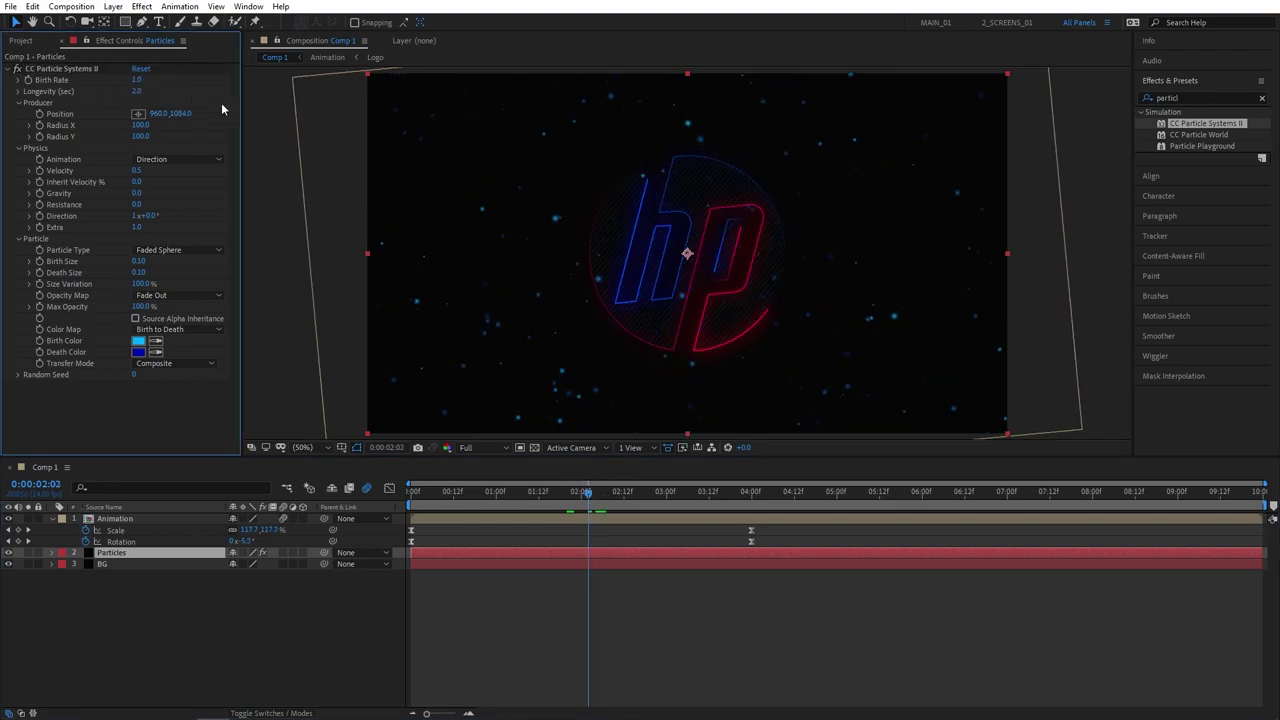
{"action": "left_click_drag", "start_coordinate": [594, 493], "coordinate": [612, 494]}
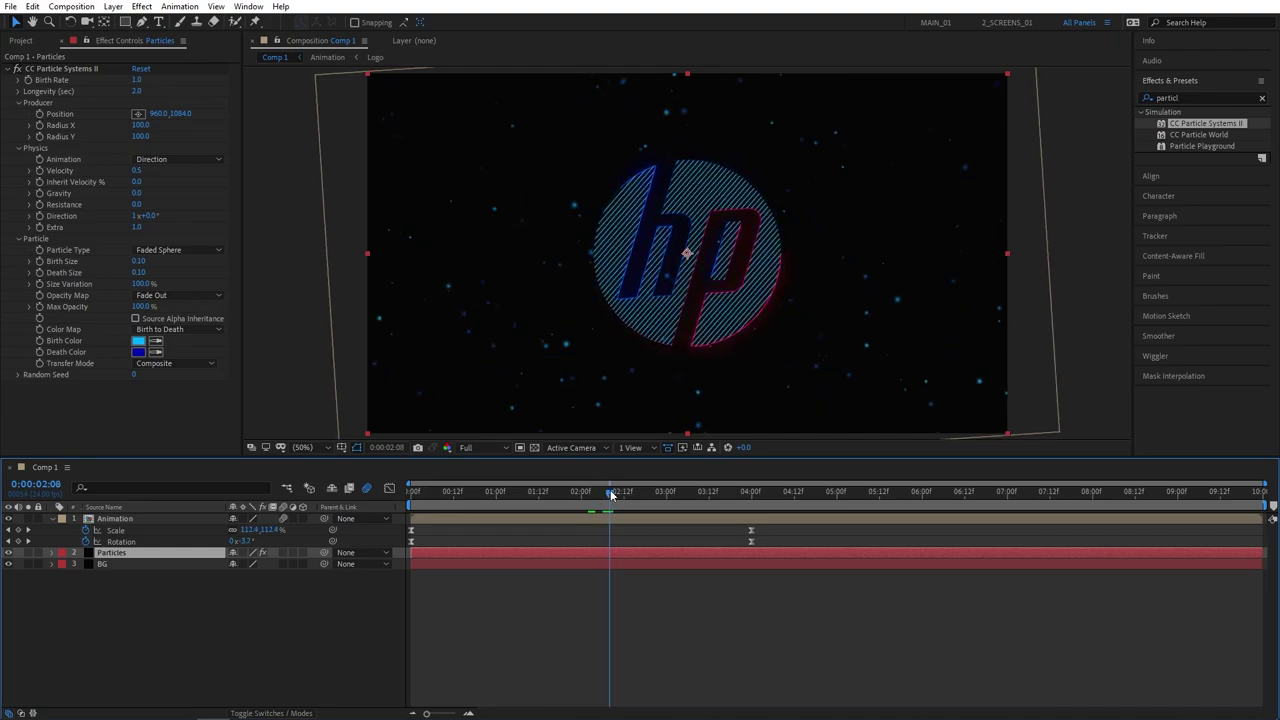
Set the Particles layer's Opacity to 50%
{"action": "key", "text": "space"}
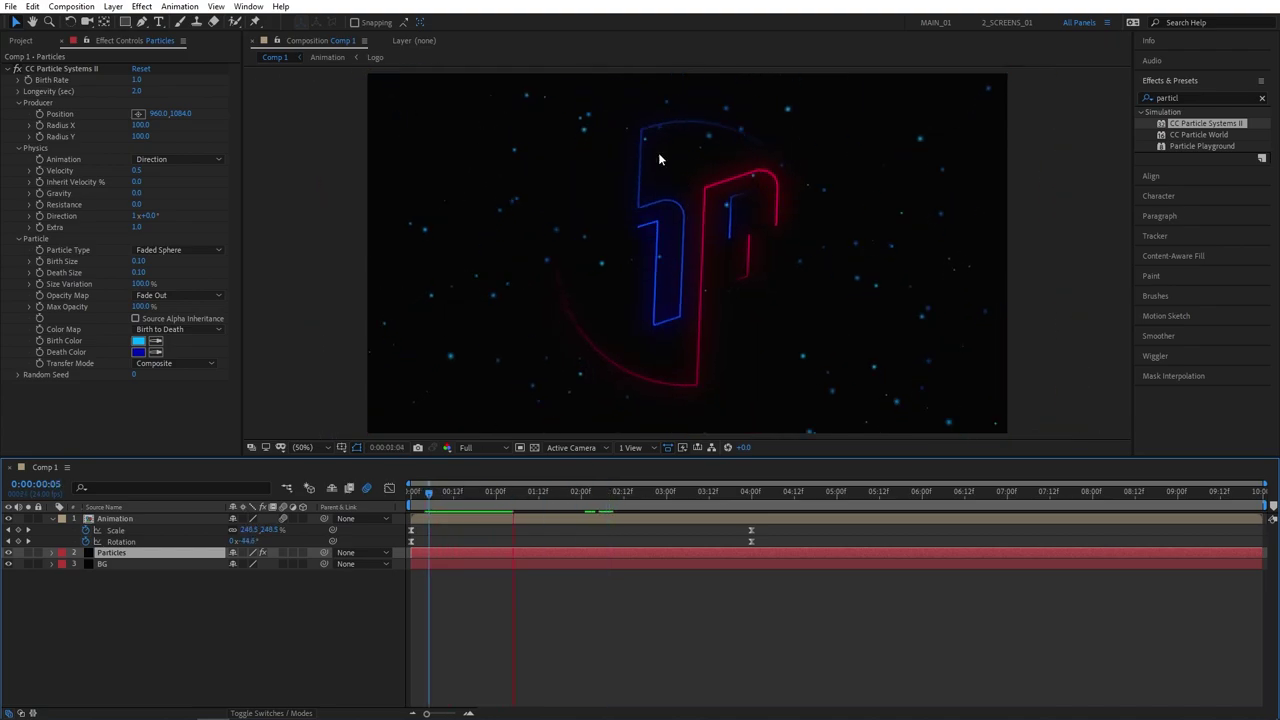
{"action": "left_click", "coordinate": [130, 557]}
{"action": "key", "text": "t"}
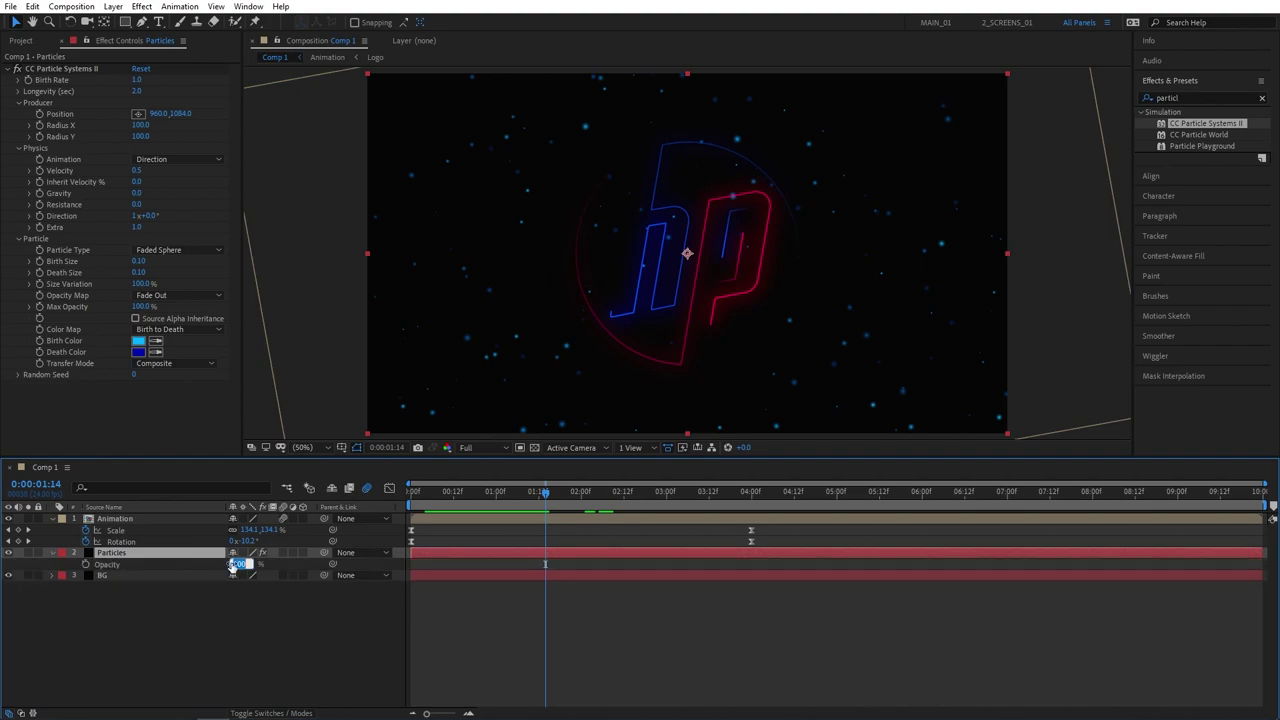
{"action": "key", "text": "Return"}
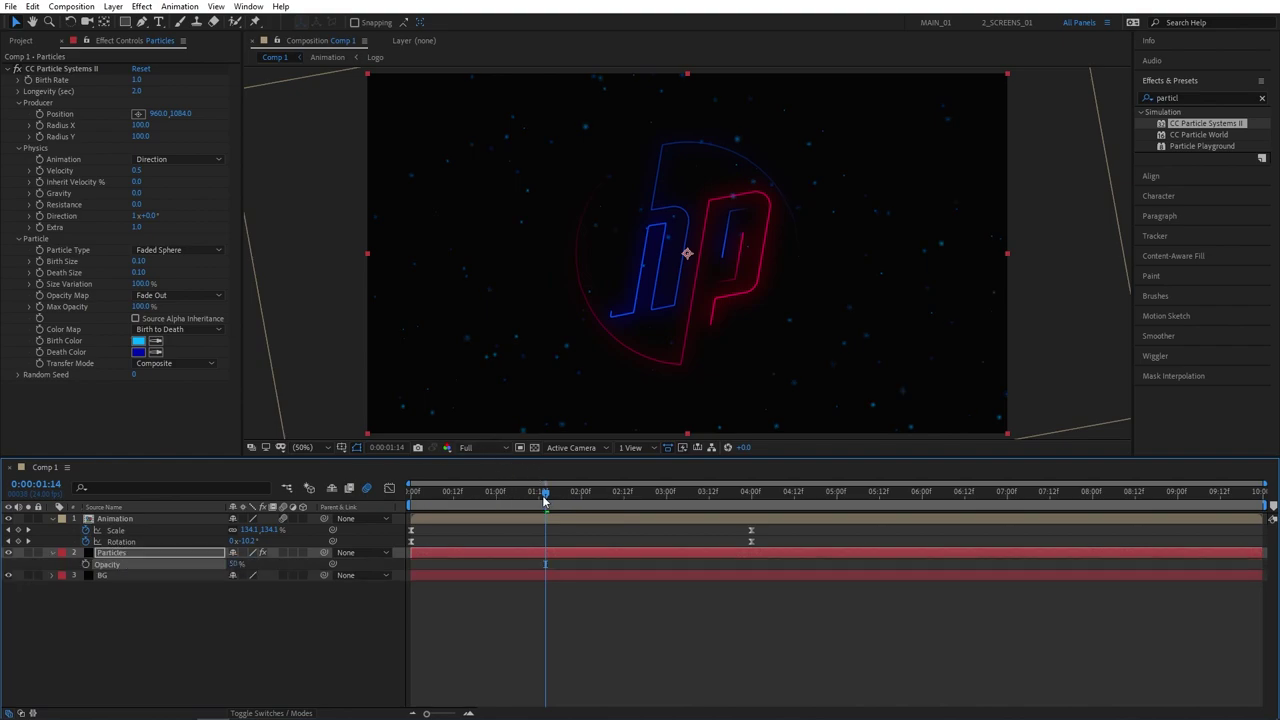
End the work area at 4:00 and preview the animation within it
{"action": "left_click_drag", "start_coordinate": [545, 494], "coordinate": [753, 495]}
{"action": "key", "text": "n"}
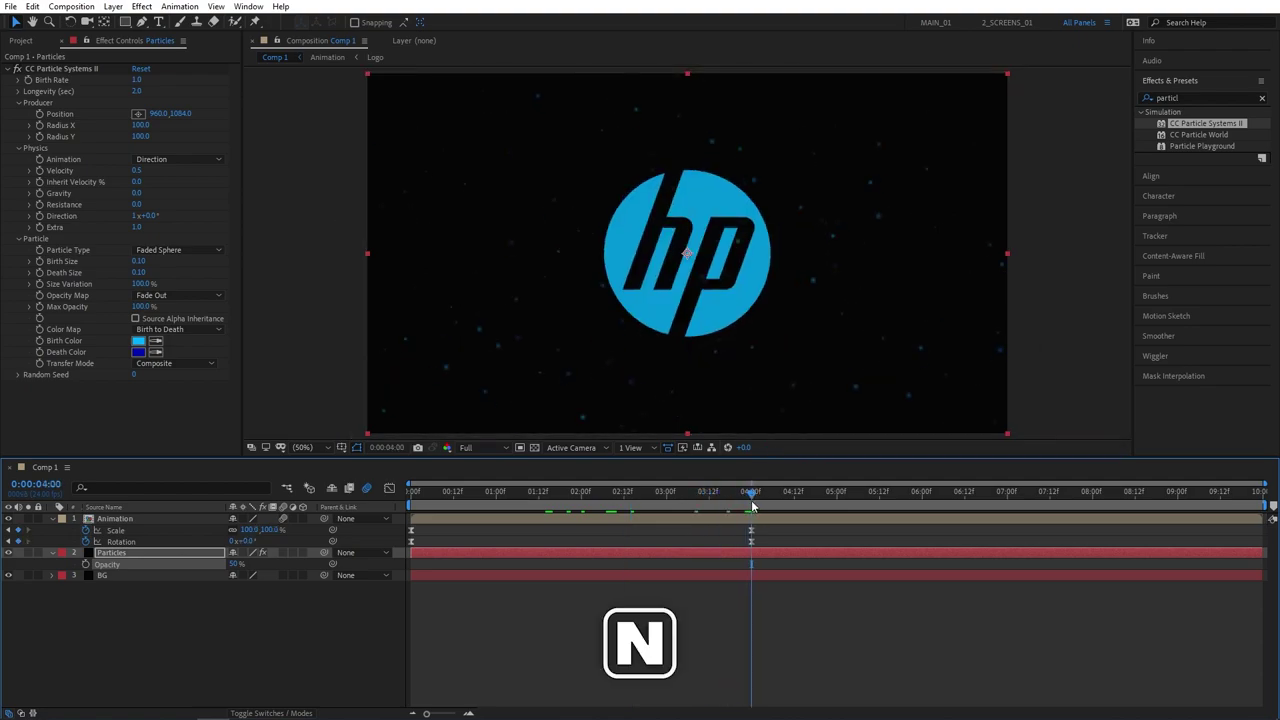
{"action": "key", "text": "space"}
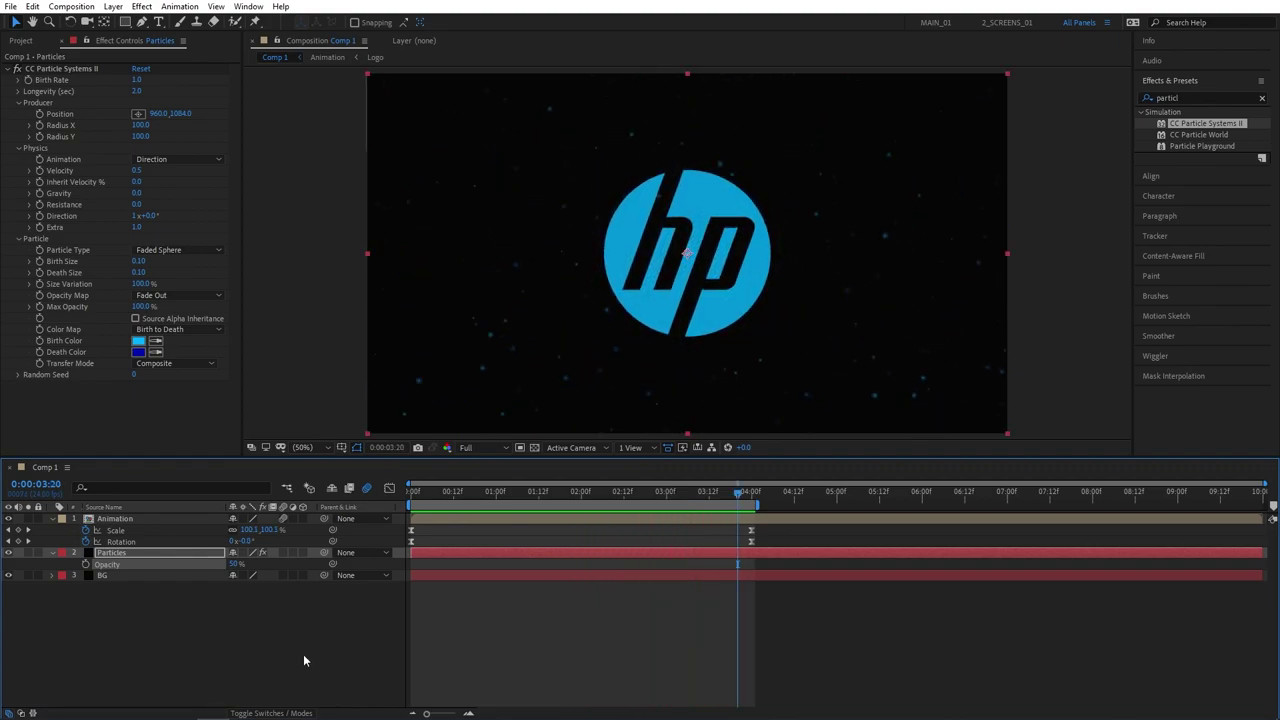
Add Adjustment Layer 1 above the Animation precomp and search the effects for 'gradie'
{"action": "left_click_drag", "start_coordinate": [449, 491], "coordinate": [501, 493]}
{"action": "right_click", "coordinate": [170, 630]}
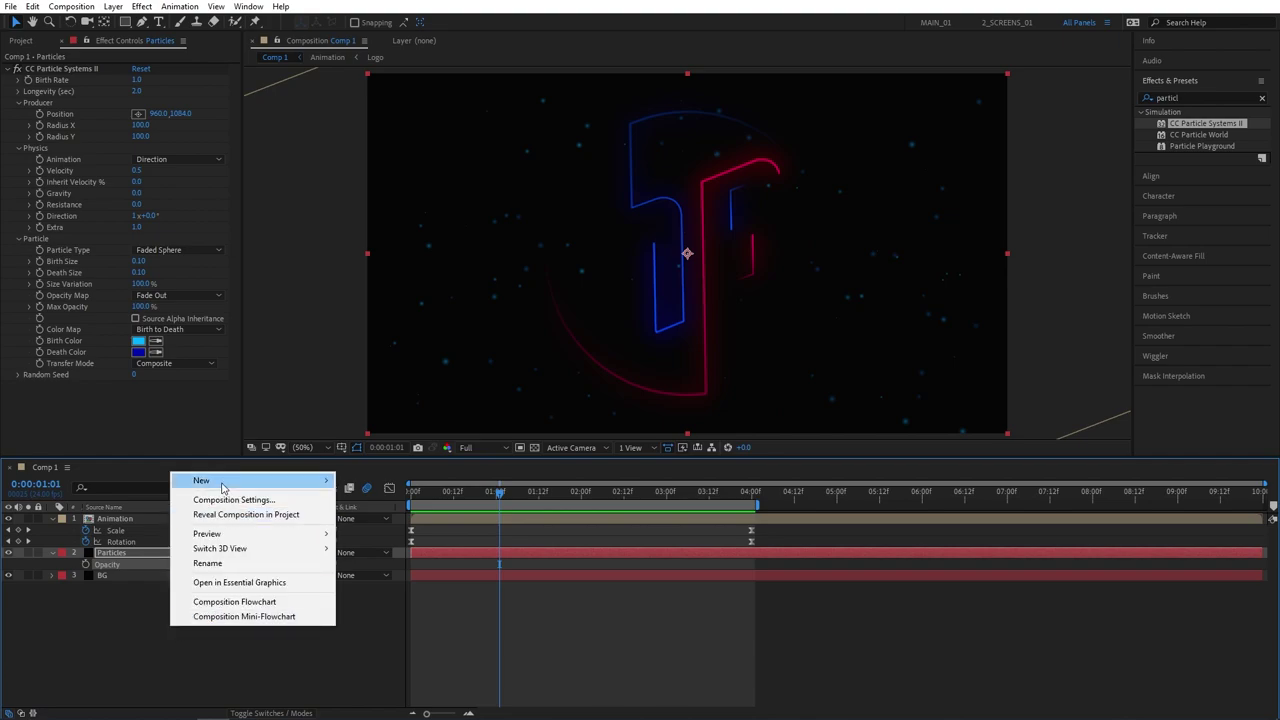
{"action": "mouse_move", "coordinate": [222, 484]}
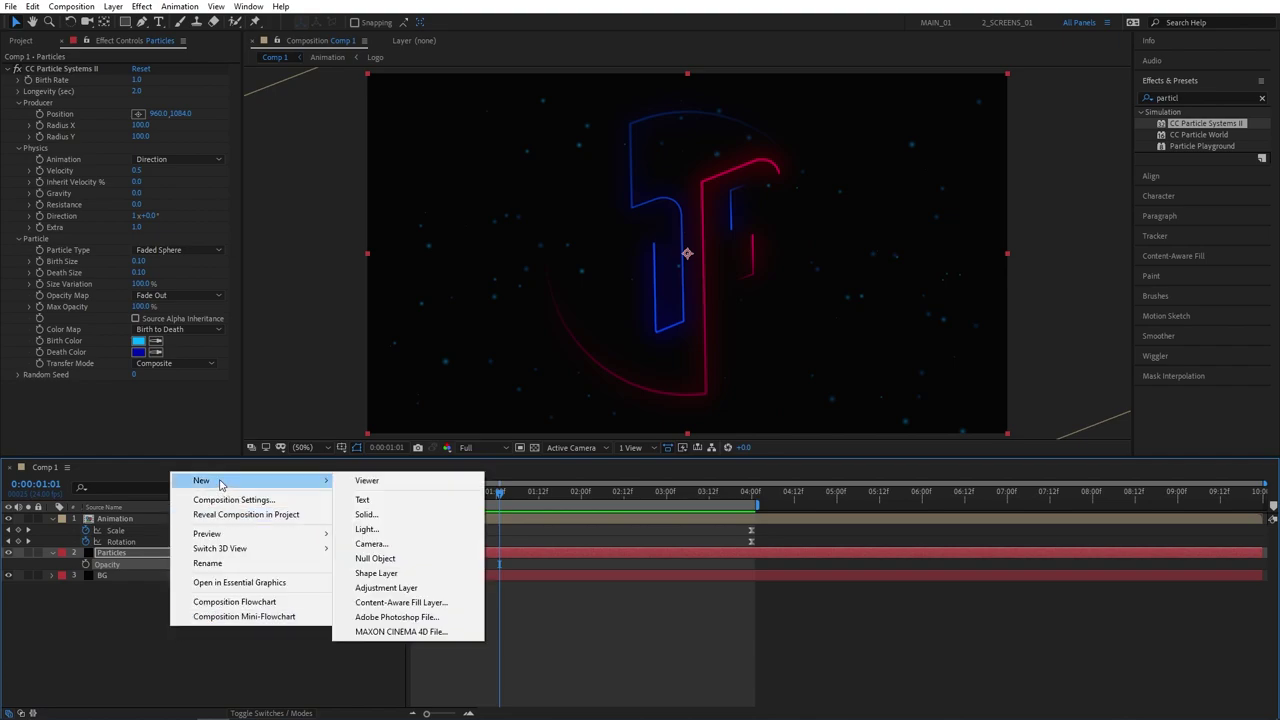
{"action": "left_click", "coordinate": [385, 588]}
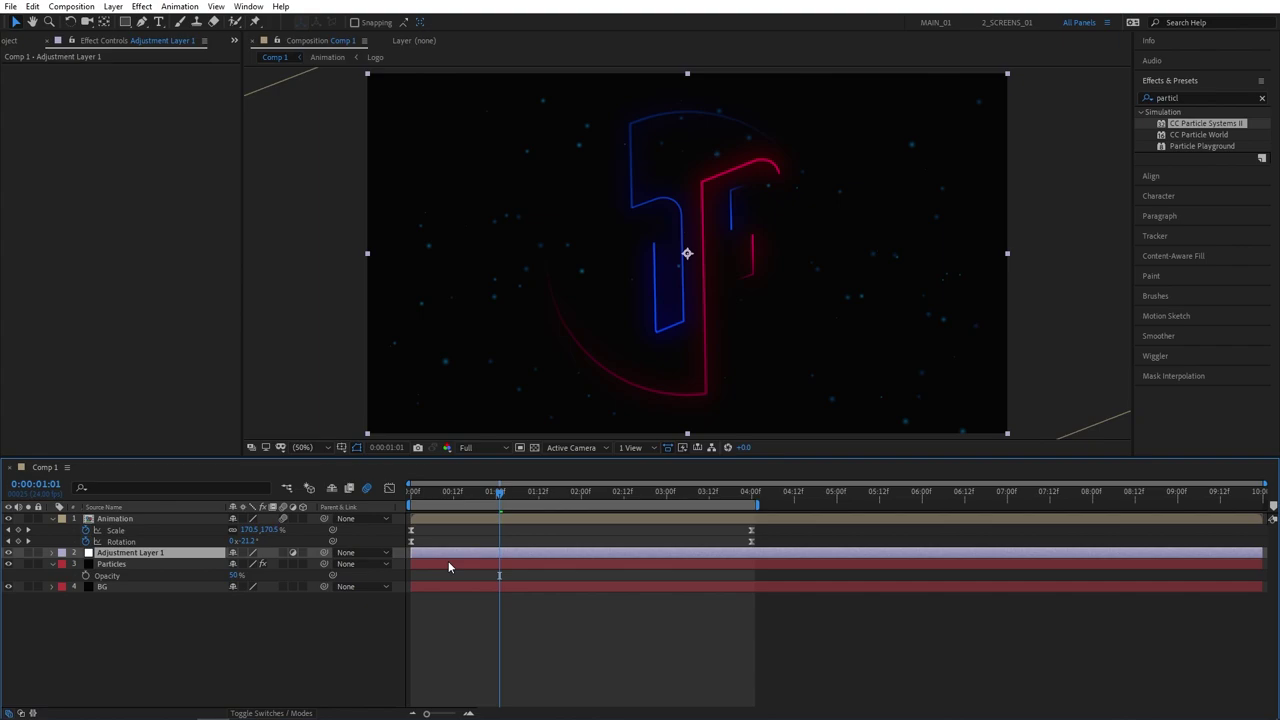
{"action": "left_click_drag", "start_coordinate": [150, 558], "coordinate": [178, 533]}
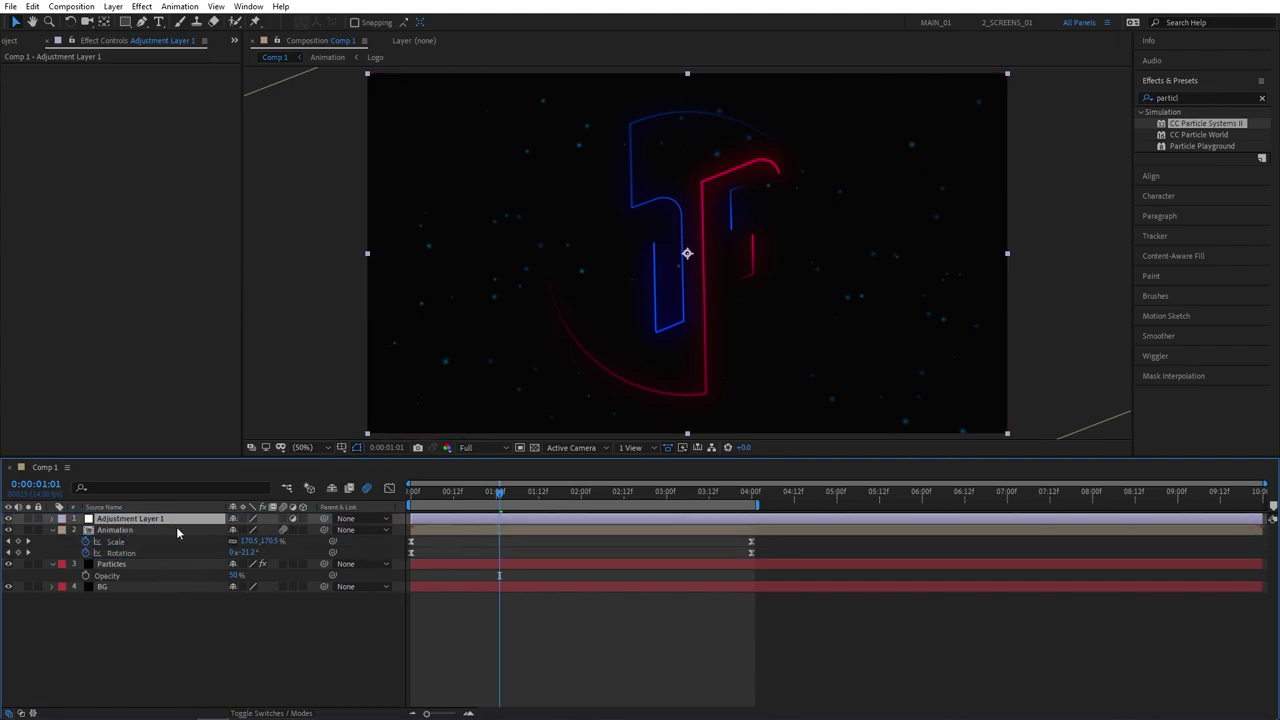
{"action": "double_click", "coordinate": [1193, 97]}
{"action": "type", "text": "gradie"}
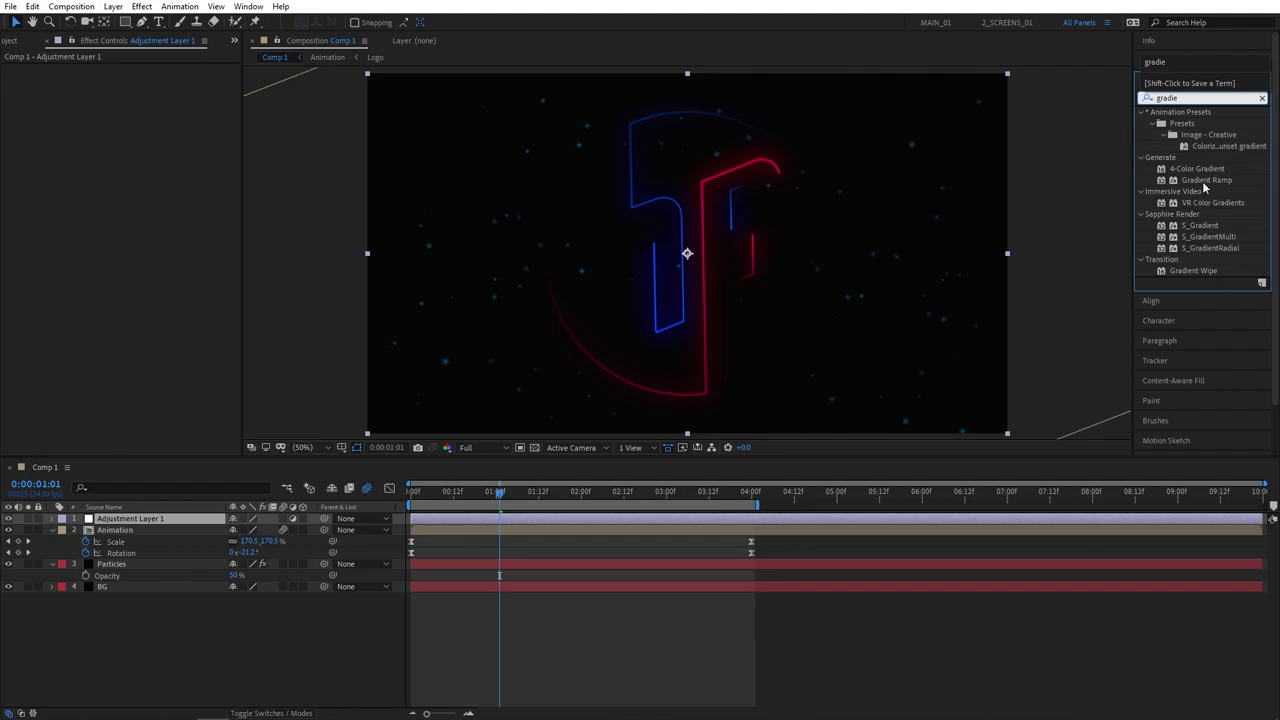
Apply Gradient Ramp from the top-left corner to the comp centre, with colours swapped
{"action": "left_click_drag", "start_coordinate": [1206, 180], "coordinate": [160, 522]}
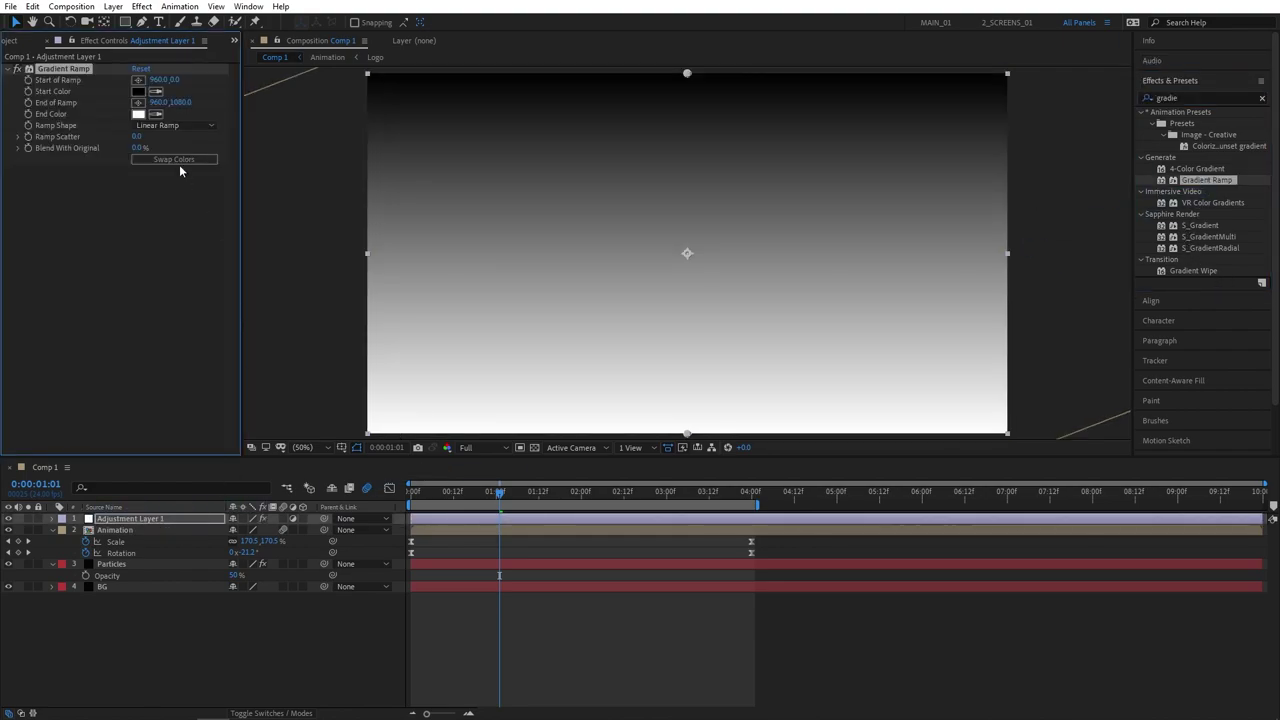
{"action": "left_click_drag", "start_coordinate": [687, 73], "coordinate": [368, 77]}
{"action": "left_click", "coordinate": [138, 102]}
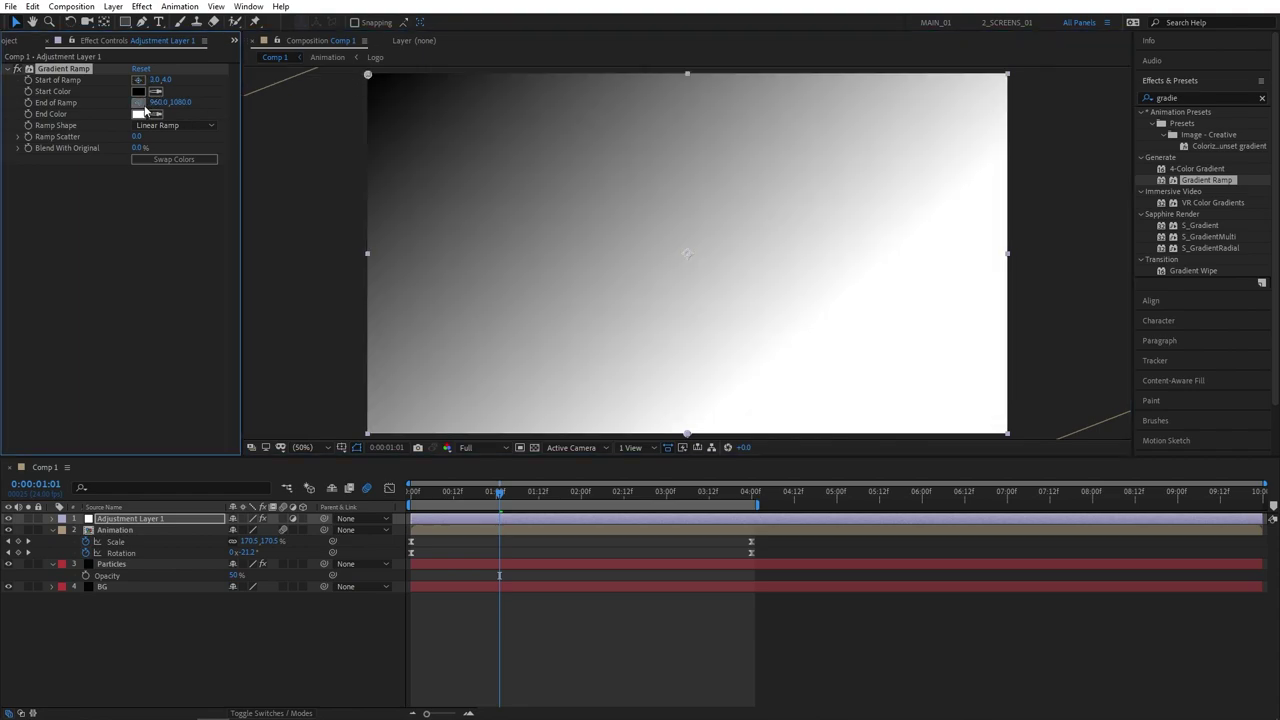
{"action": "left_click", "coordinate": [687, 253]}
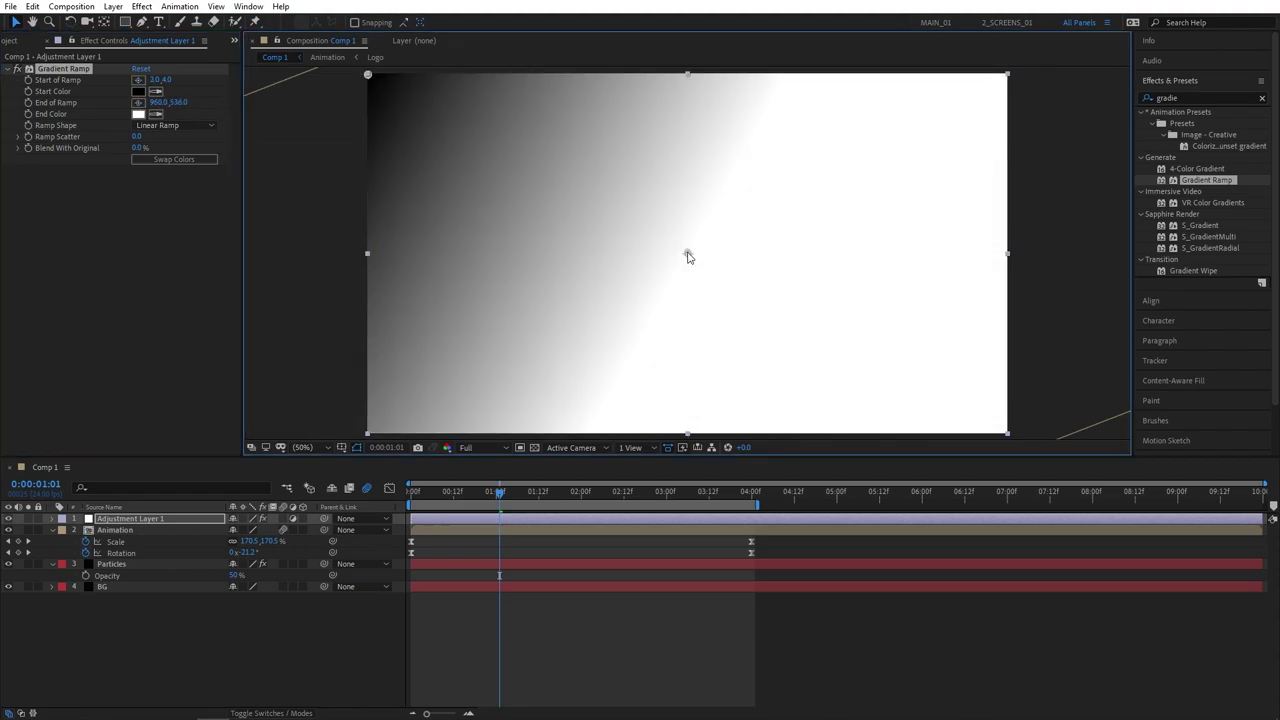
{"action": "left_click", "coordinate": [173, 160]}
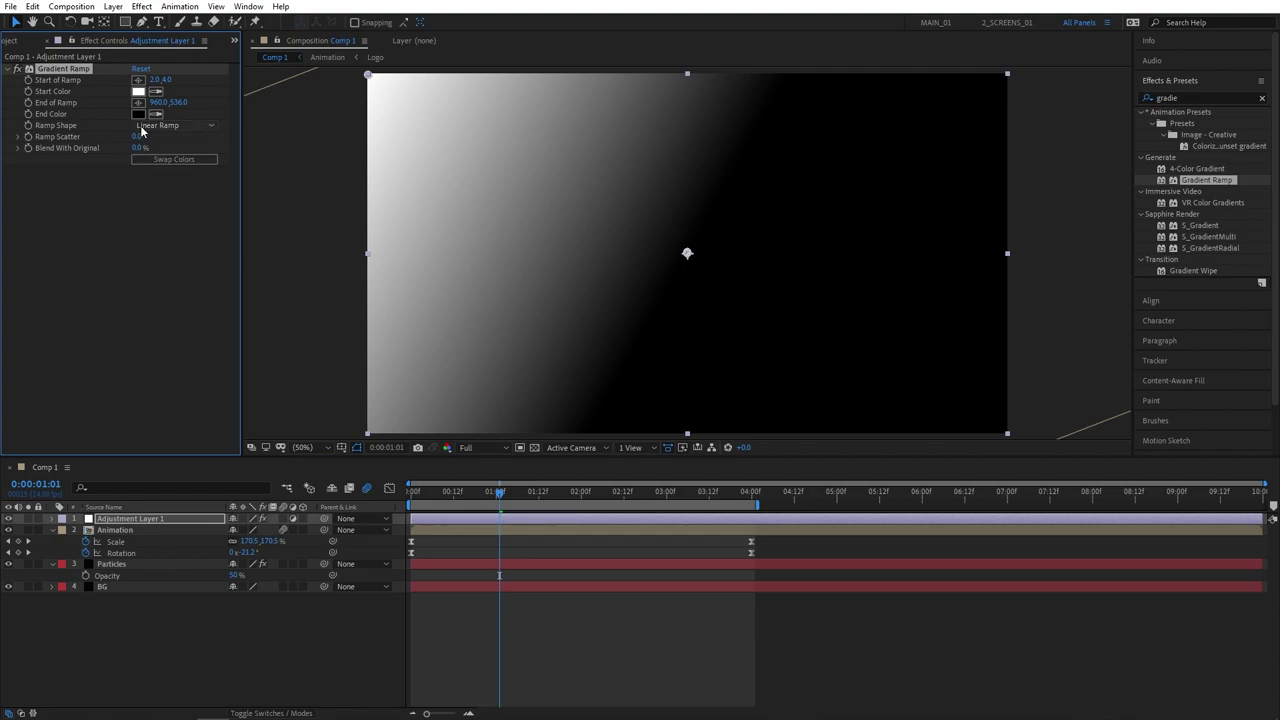
Make the ramp Radial with a dark blue (000C55) start colour
{"action": "left_click", "coordinate": [142, 130]}
{"action": "left_click", "coordinate": [170, 150]}
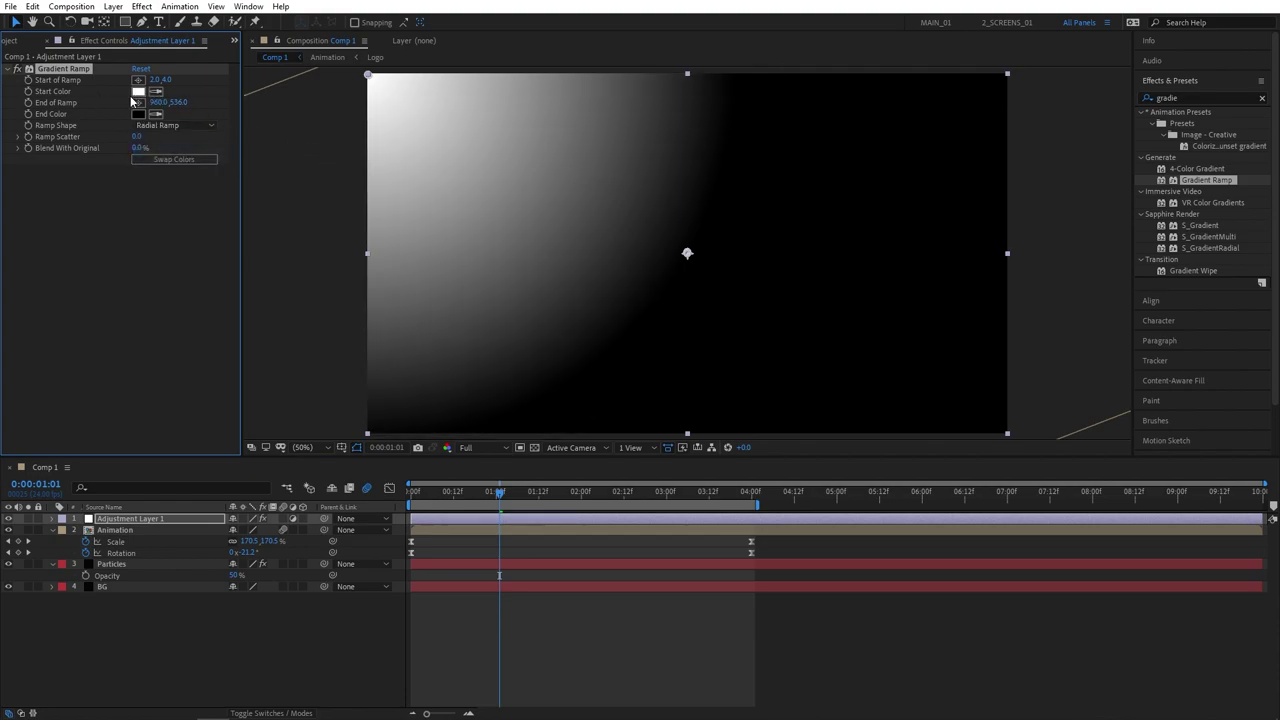
{"action": "left_click", "coordinate": [138, 92]}
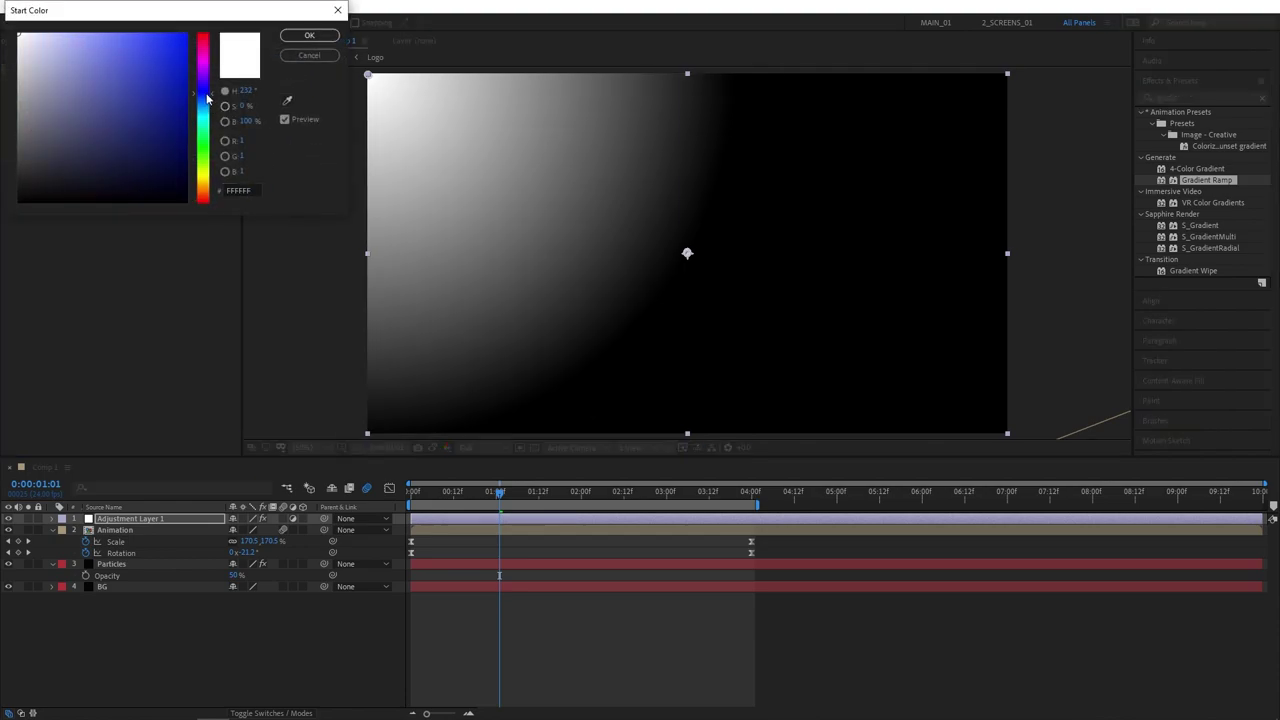
{"action": "left_click_drag", "start_coordinate": [186, 110], "coordinate": [185, 133]}
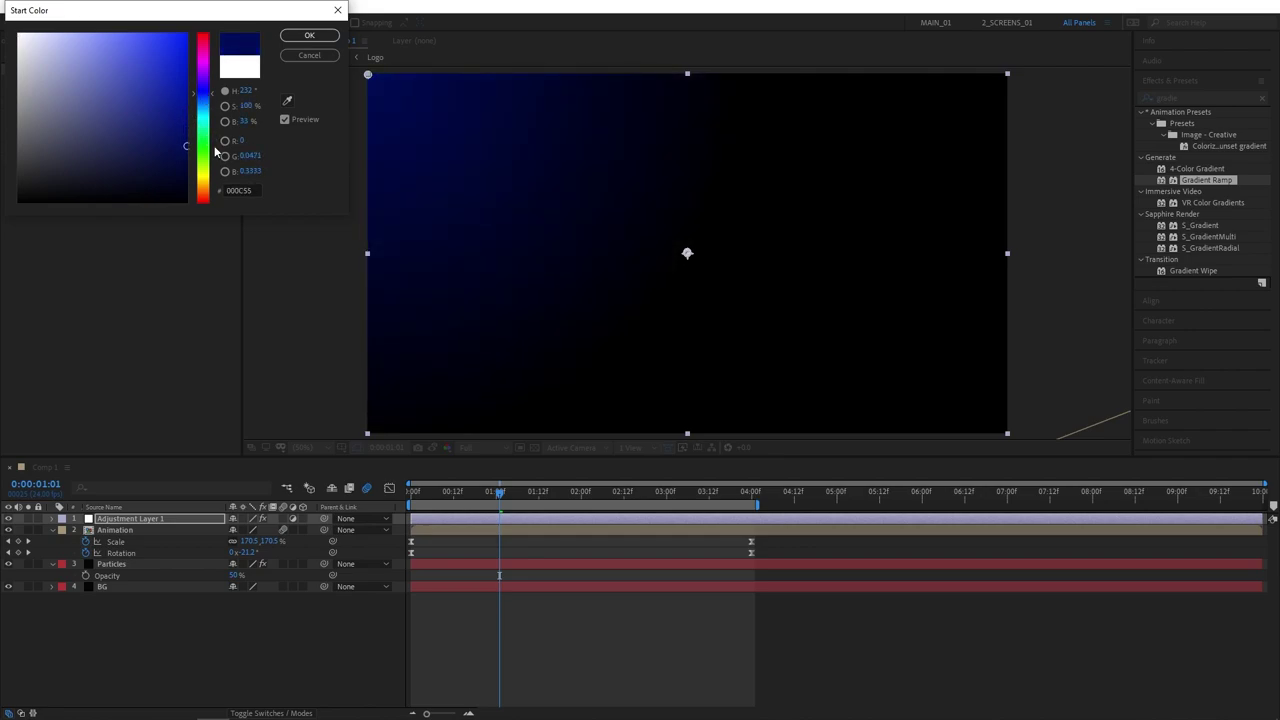
{"action": "left_click", "coordinate": [309, 35]}
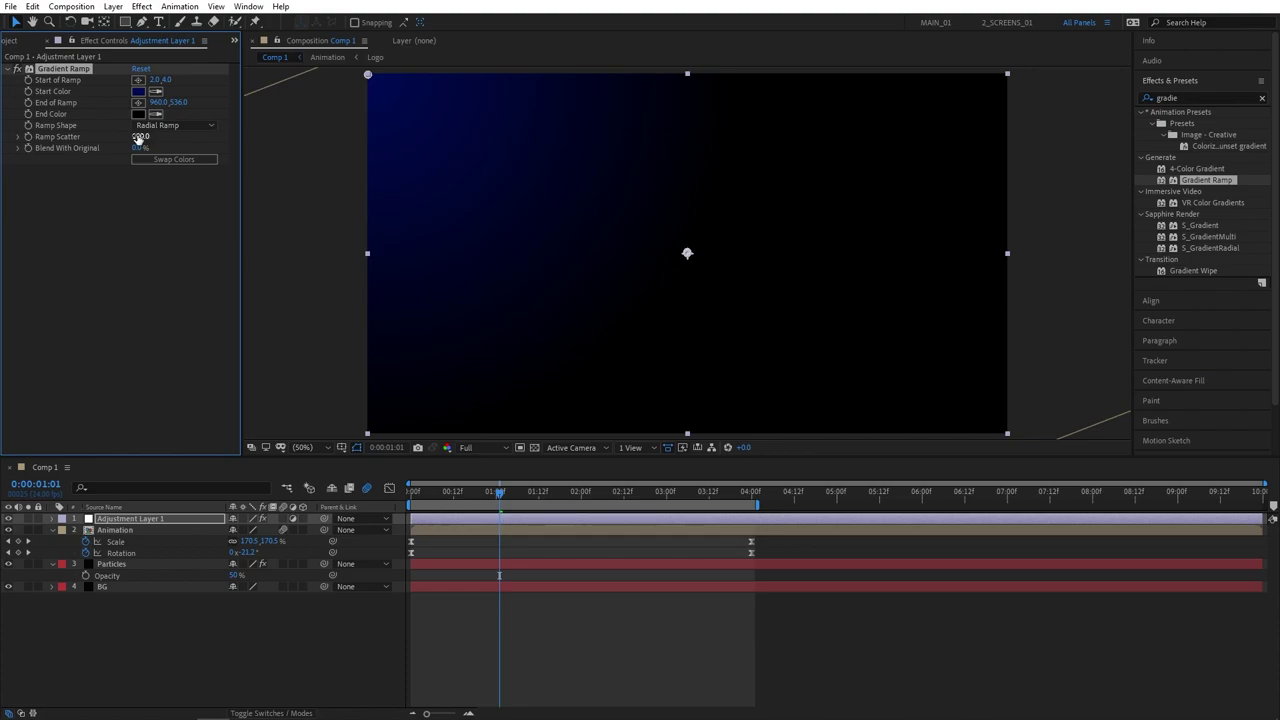
{"action": "left_click", "coordinate": [268, 714]}
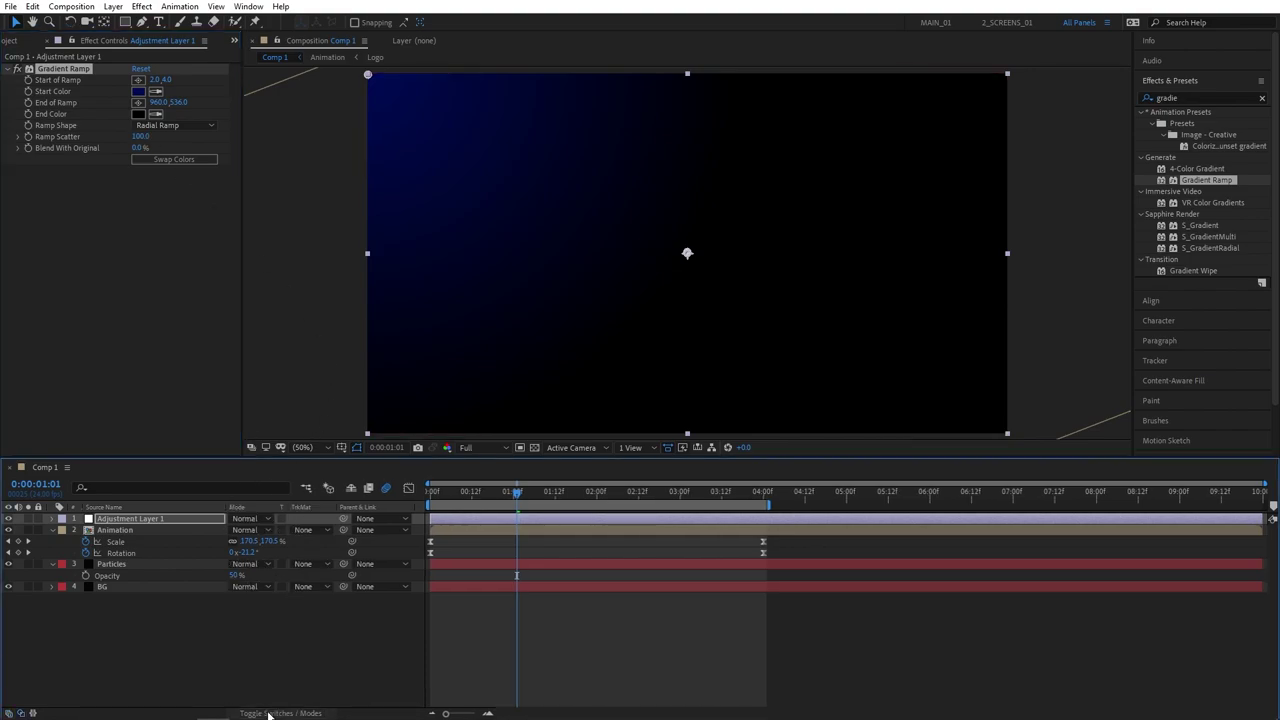
Set Adjustment Layer 1 to Screen blending mode and apply the Noise effect
{"action": "left_click", "coordinate": [247, 524]}
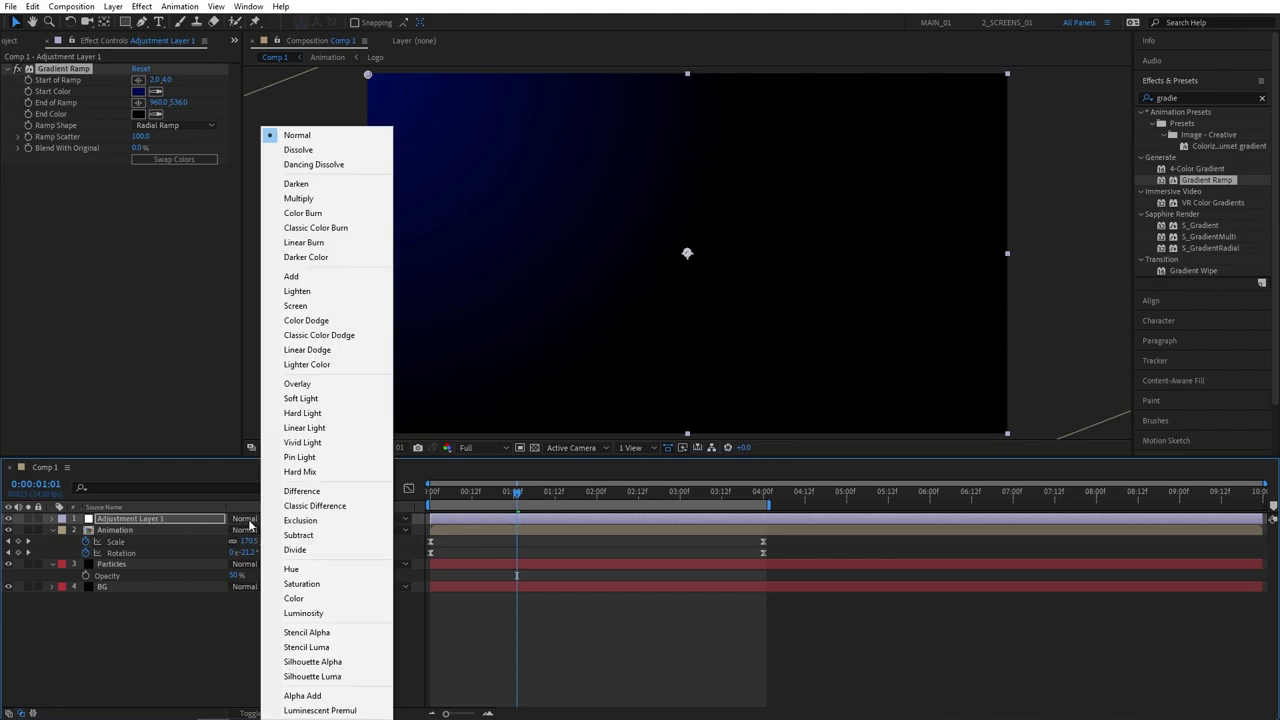
{"action": "left_click", "coordinate": [305, 309]}
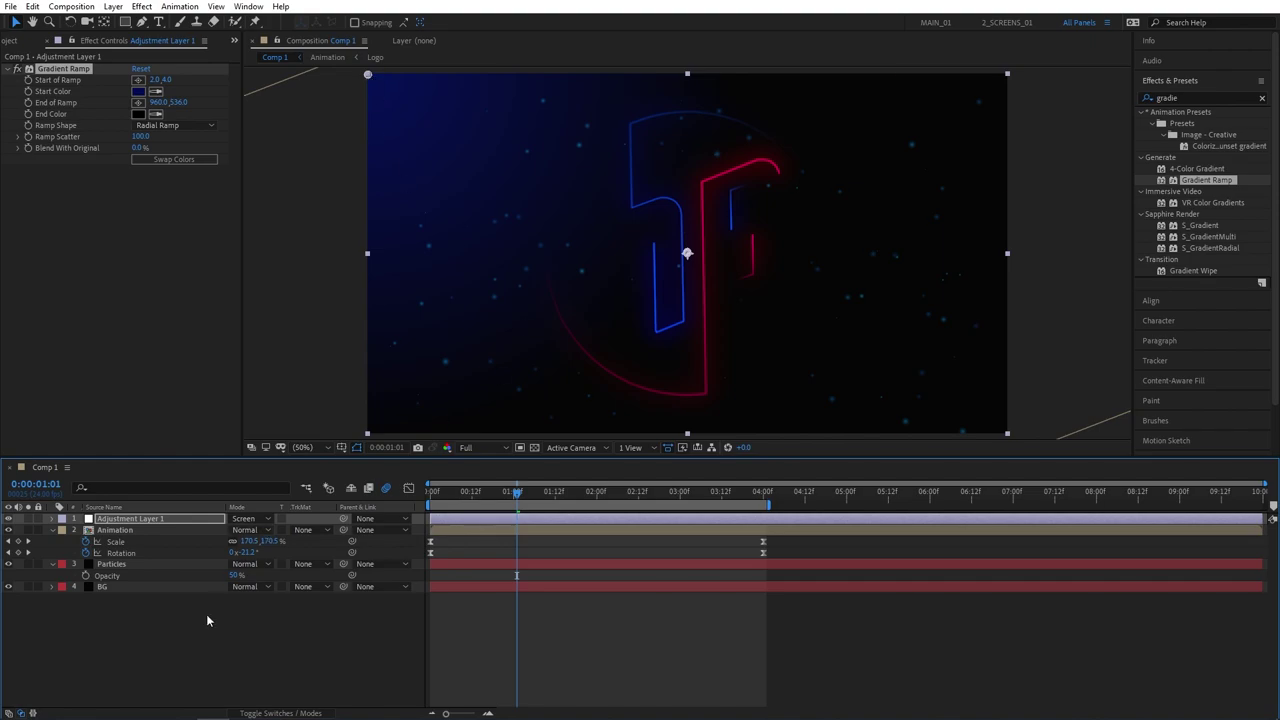
{"action": "left_click", "coordinate": [1200, 98]}
{"action": "type", "text": "noise"}
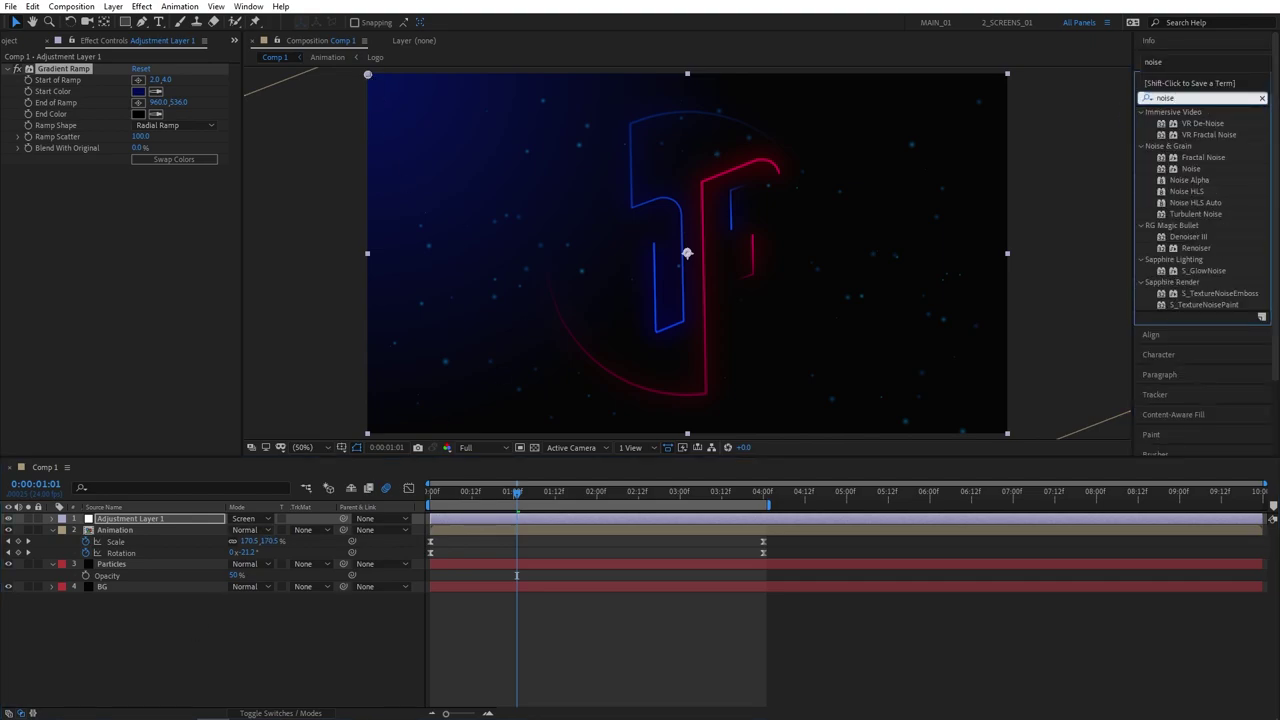
{"action": "left_click_drag", "start_coordinate": [1191, 168], "coordinate": [147, 517]}
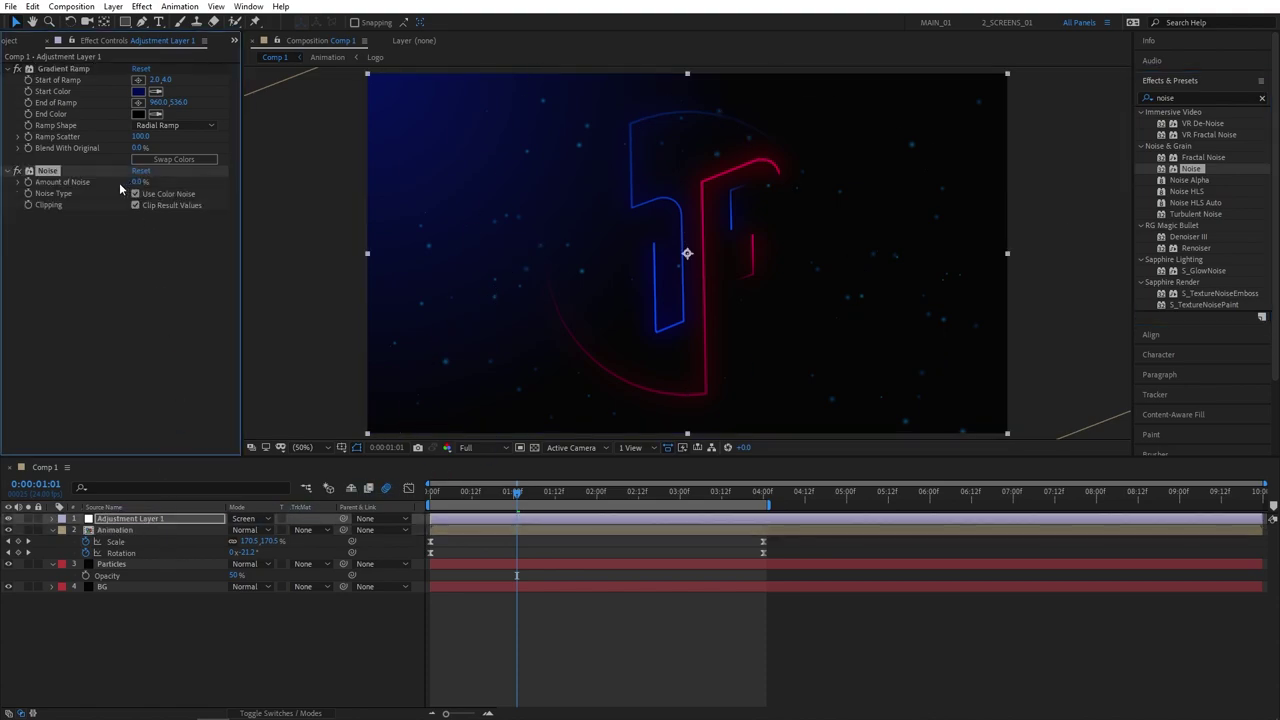
Set Noise Amount to 4% with Use Color Noise off, then preview from the start
{"action": "left_click", "coordinate": [133, 250]}
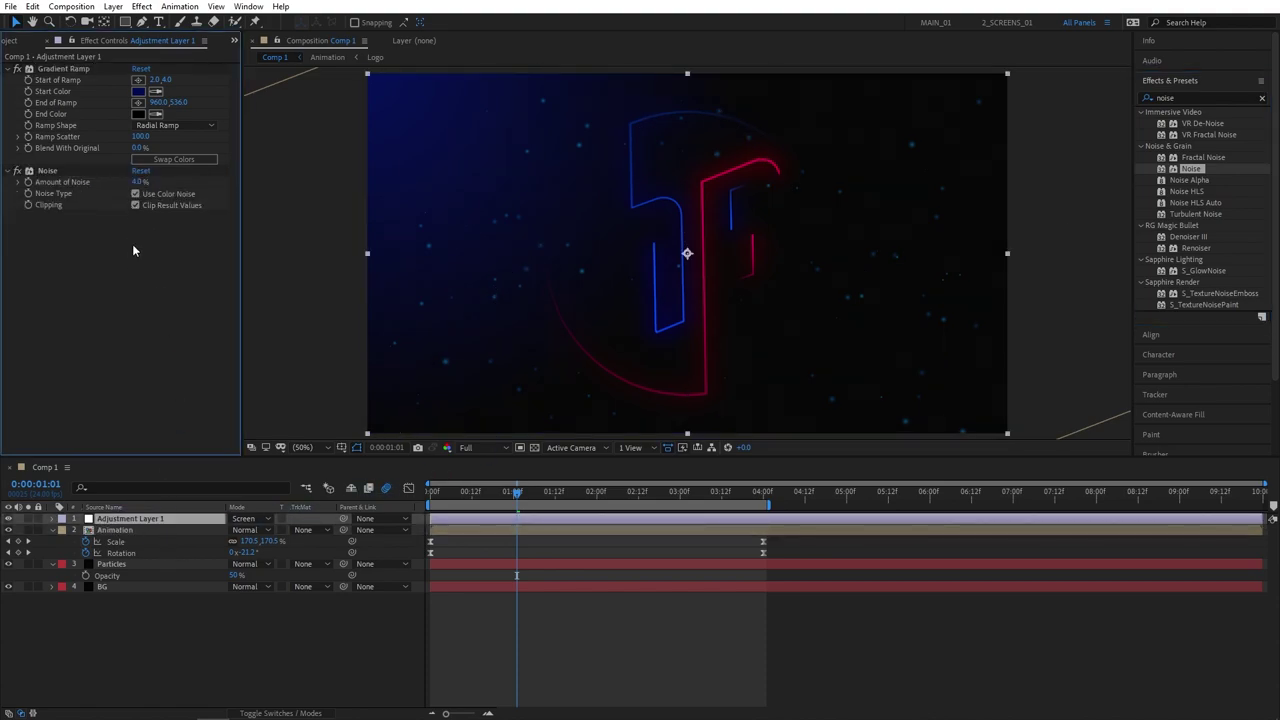
{"action": "left_click", "coordinate": [135, 194]}
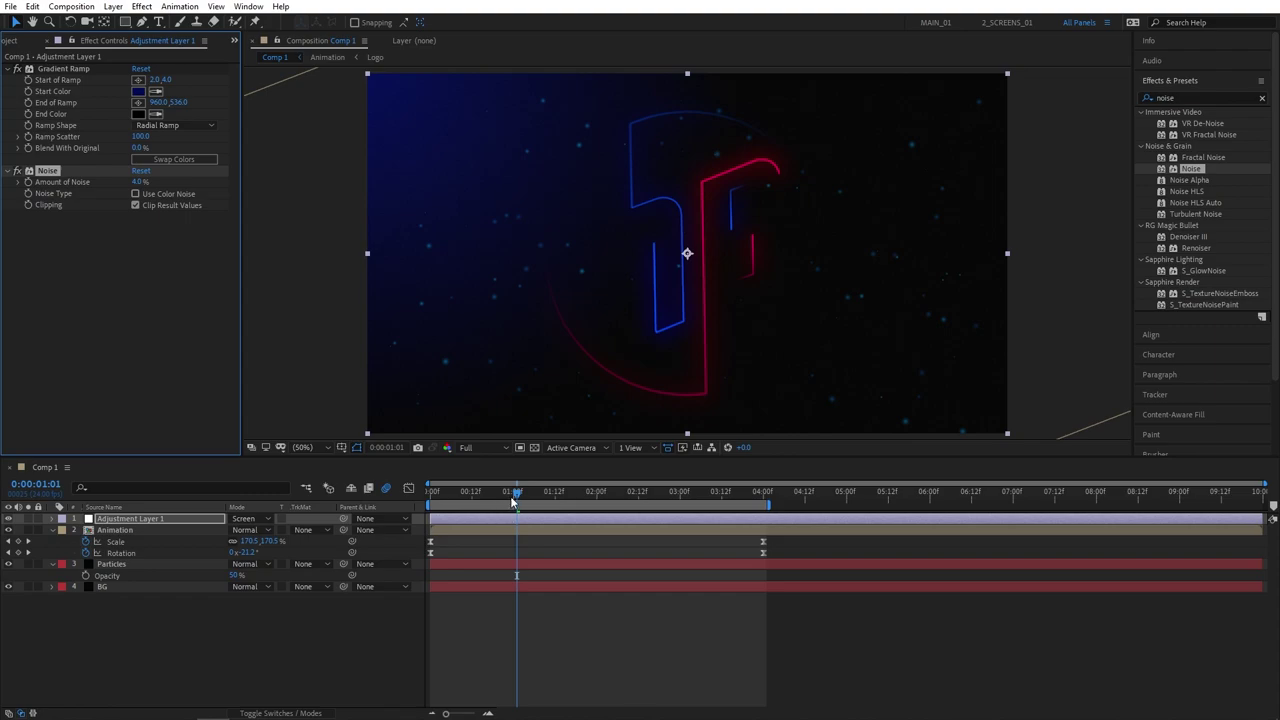
{"action": "left_click_drag", "start_coordinate": [513, 502], "coordinate": [408, 505]}
{"action": "key", "text": "space"}
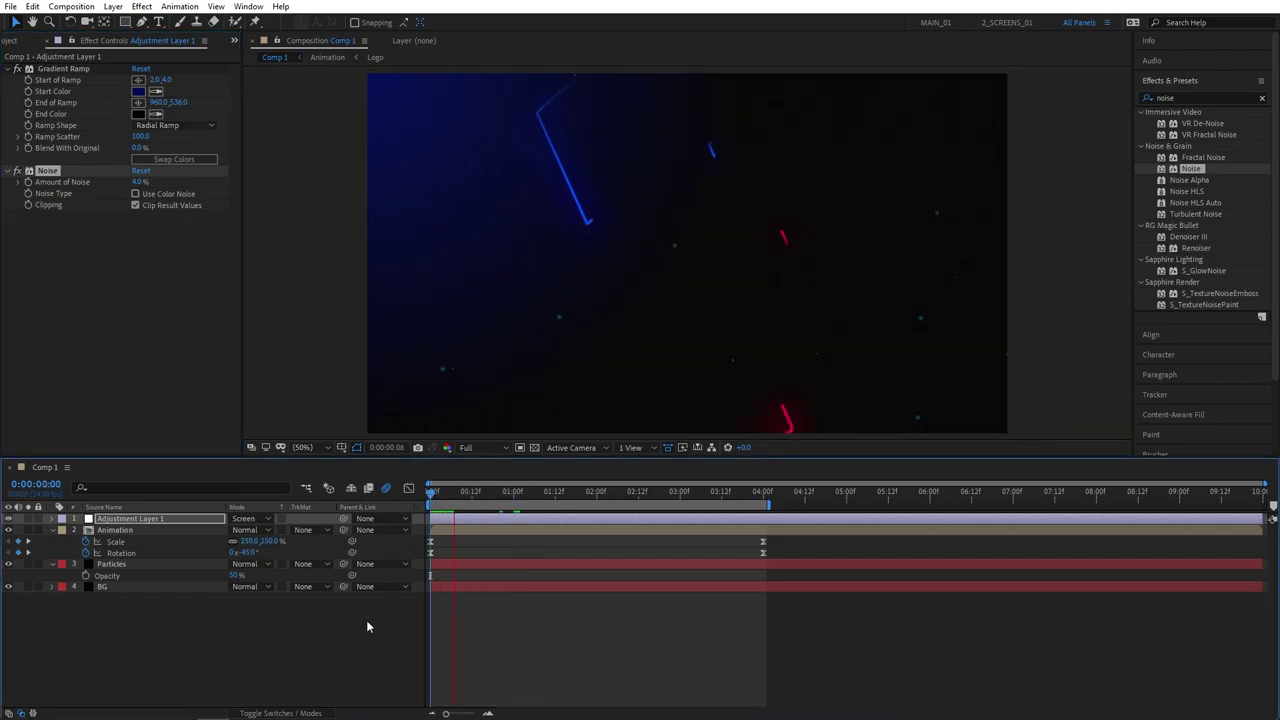